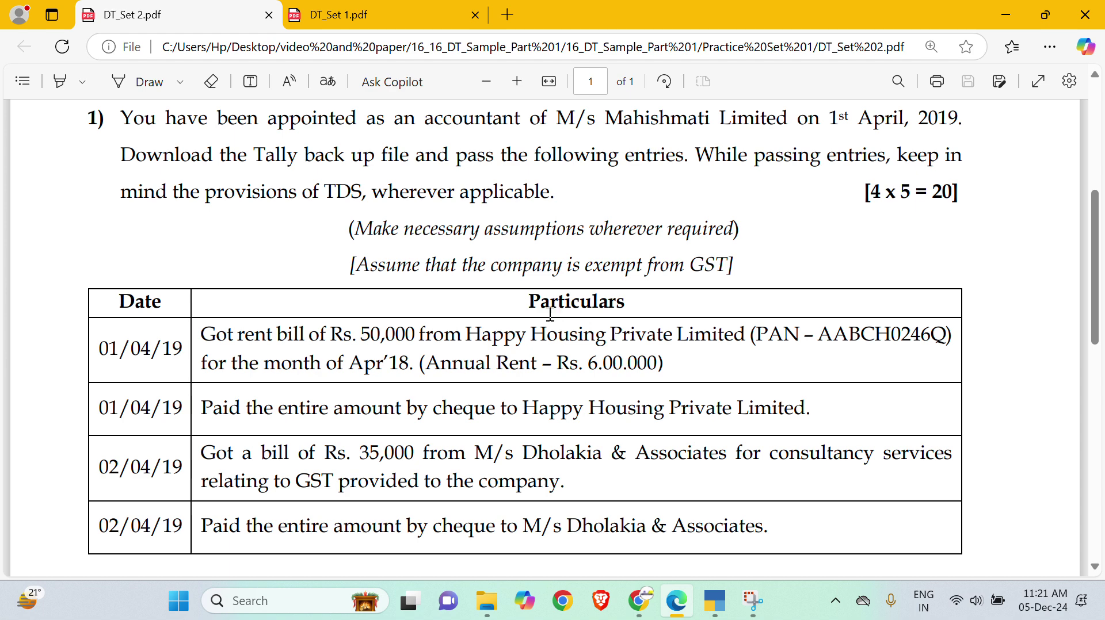
# Copy the company name M/s Mahishmati Limited from the question PDF and open a new company creation form in TallyPrime
pyautogui.moveTo(206, 334); pyautogui.dragTo(679, 361)
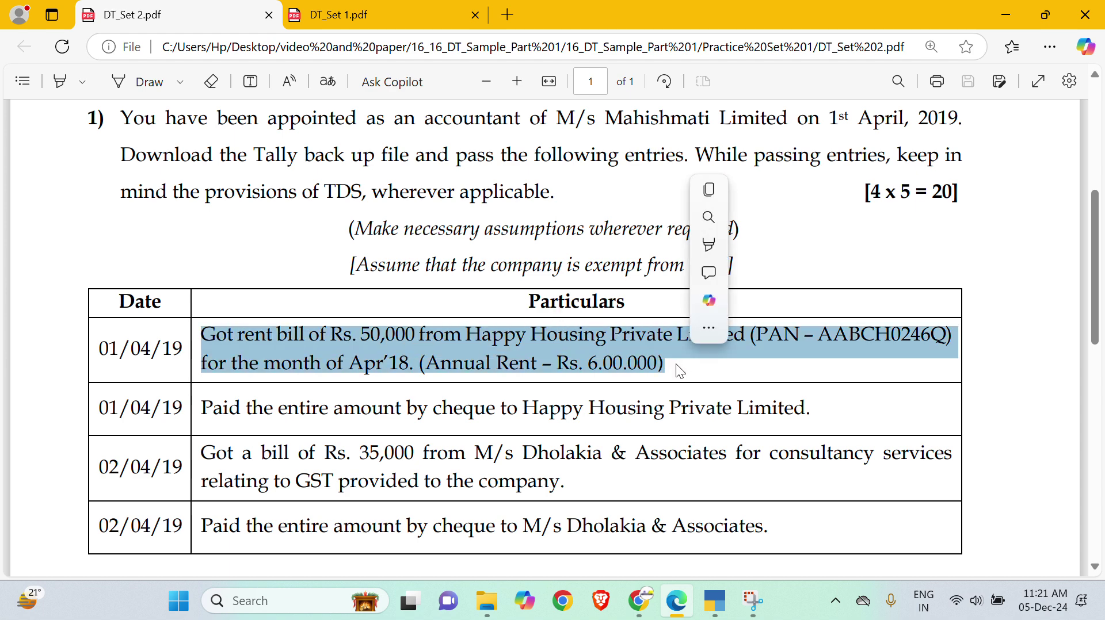
pyautogui.click(677, 364)
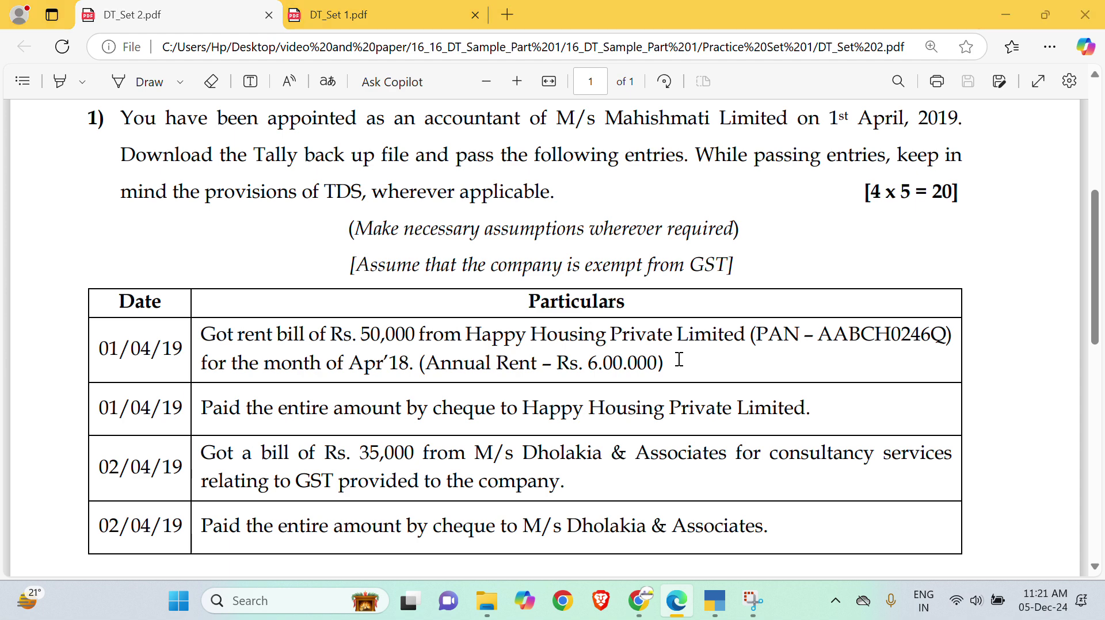
pyautogui.hotkey('alt', 'Tab')
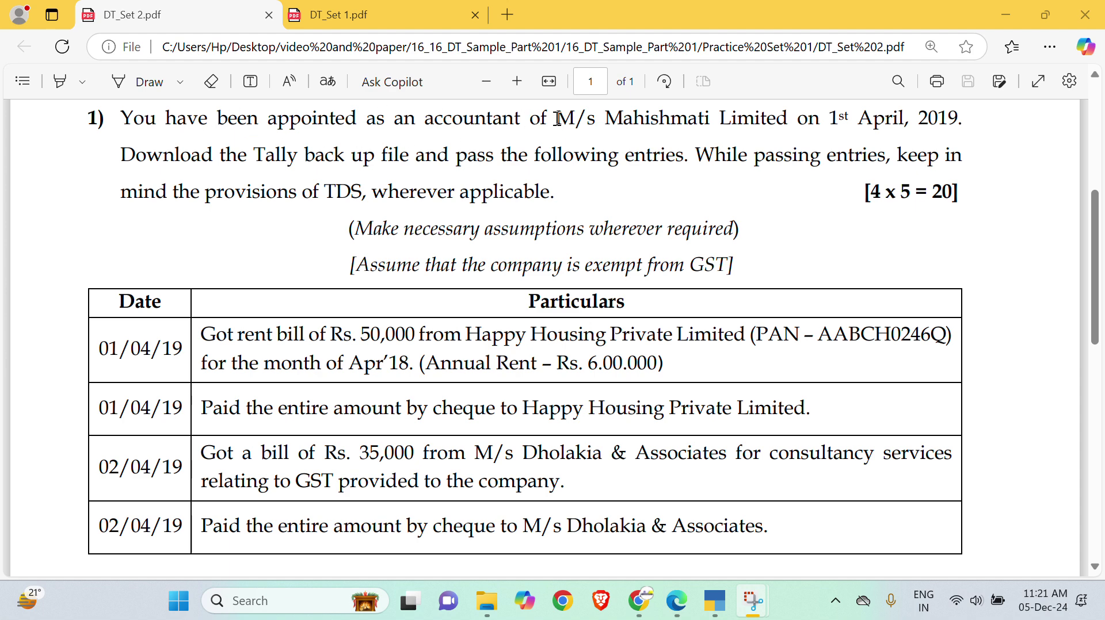
pyautogui.moveTo(557, 119); pyautogui.dragTo(788, 119)
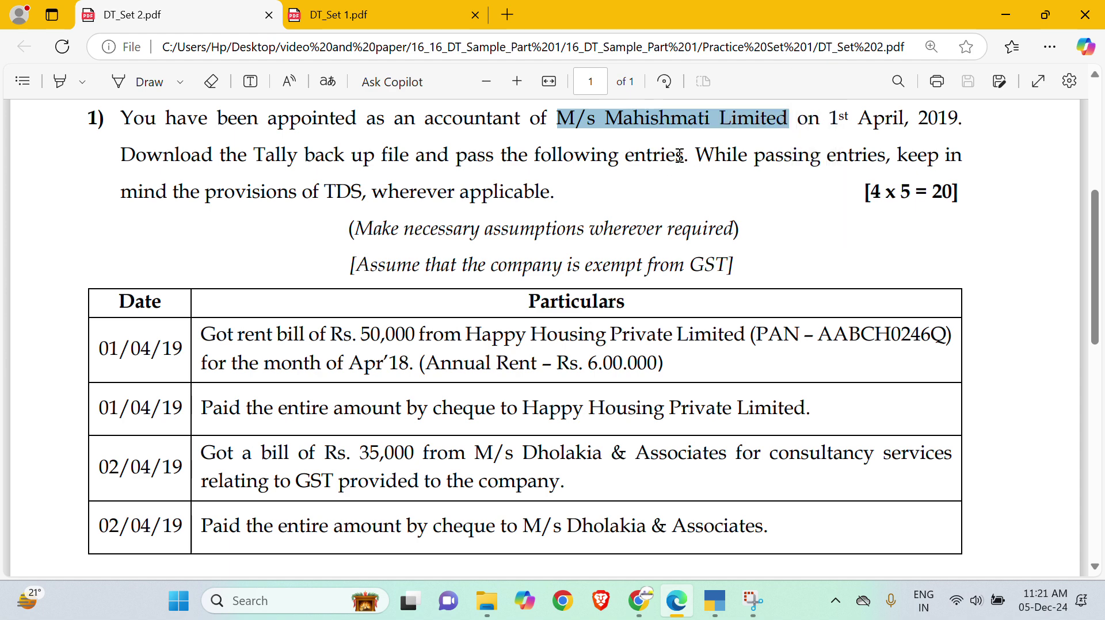
pyautogui.hotkey('alt', 'Tab')
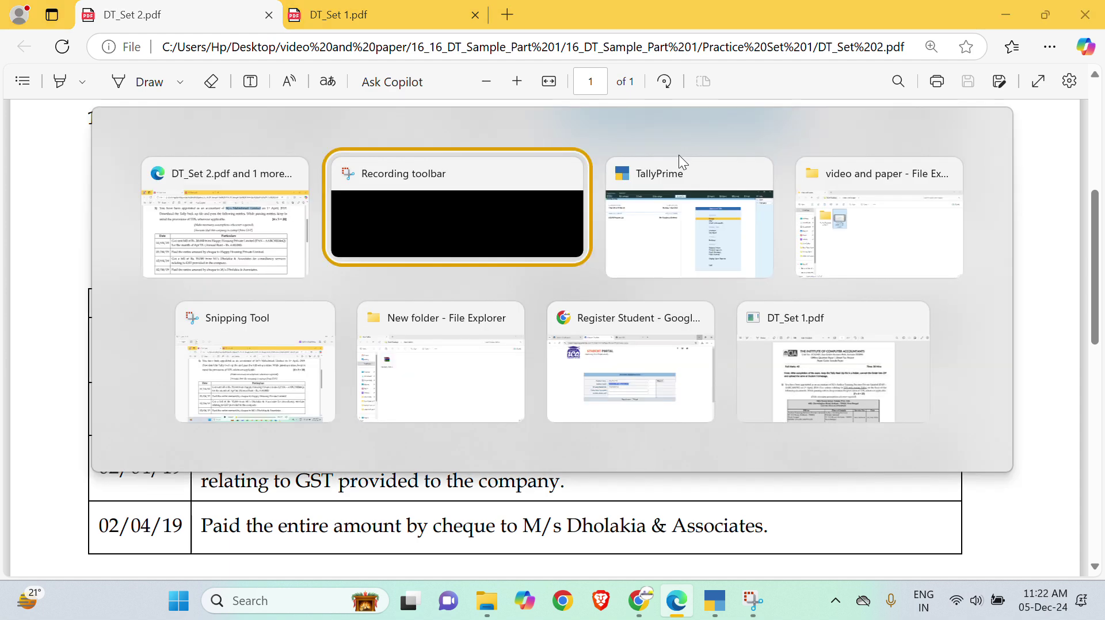
pyautogui.click(688, 191)
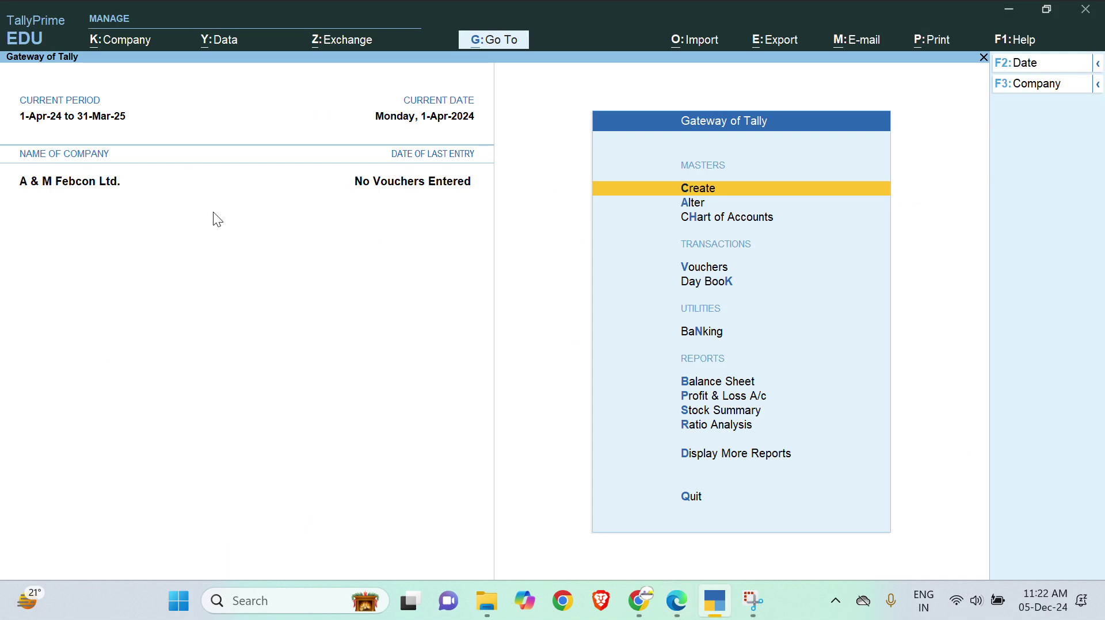
pyautogui.click(117, 46)
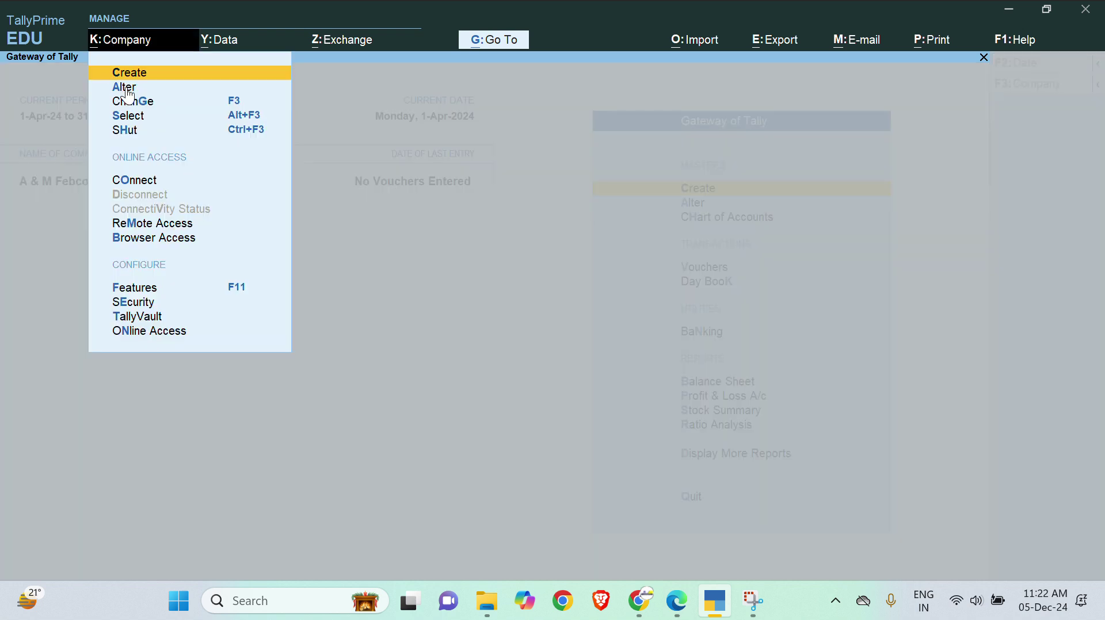
pyautogui.click(122, 68)
# Switch back to the question PDF and examine the rent bill entry dated 01/04/19 from Happy Housing Private Limited
pyautogui.hotkey('alt', 'Tab')
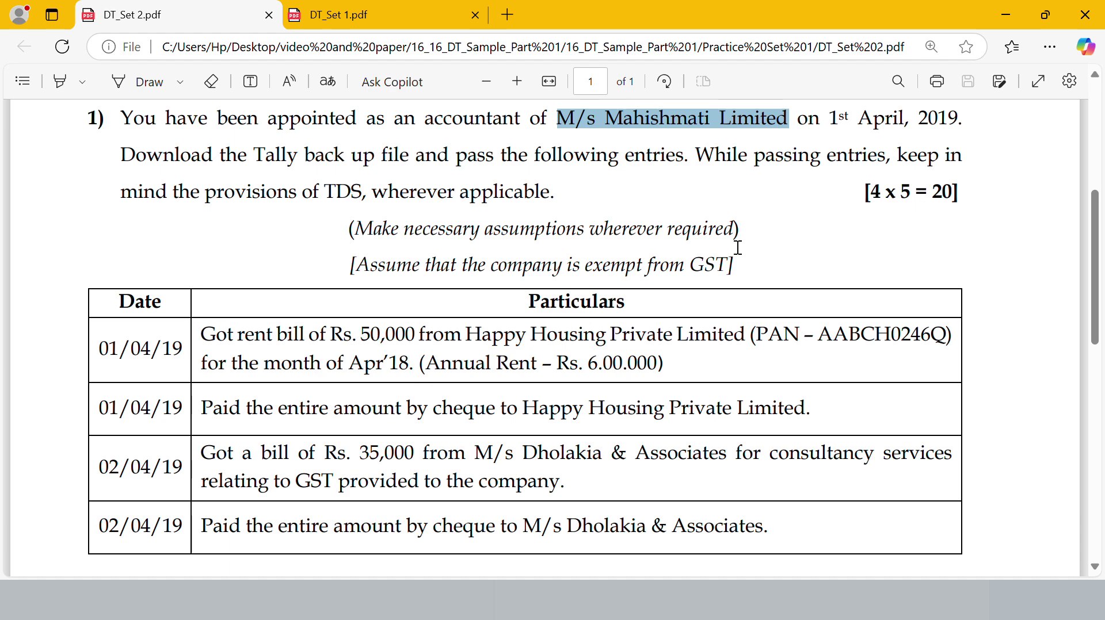
pyautogui.moveTo(201, 337); pyautogui.dragTo(698, 377)
pyautogui.click(698, 377)
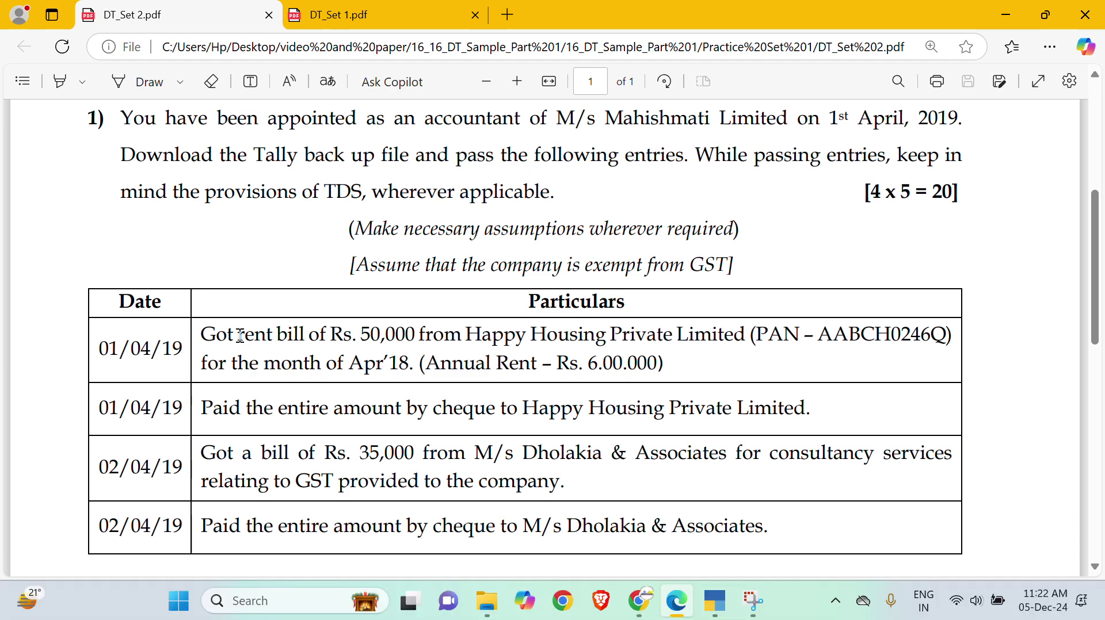
pyautogui.moveTo(239, 335); pyautogui.dragTo(267, 340)
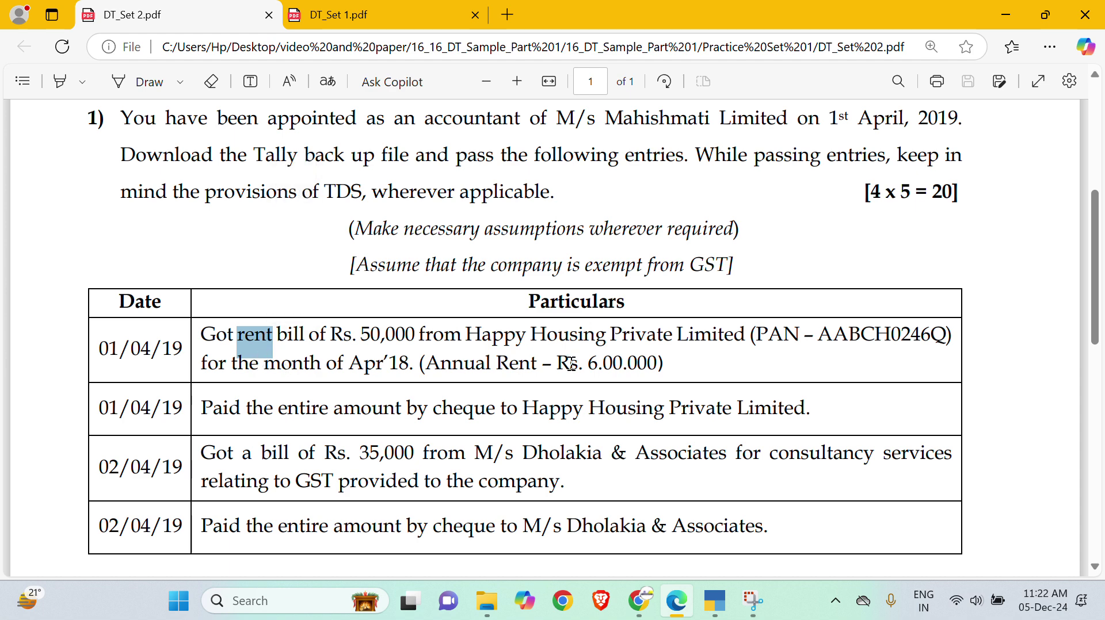
pyautogui.click(471, 336)
pyautogui.moveTo(470, 336); pyautogui.dragTo(739, 338)
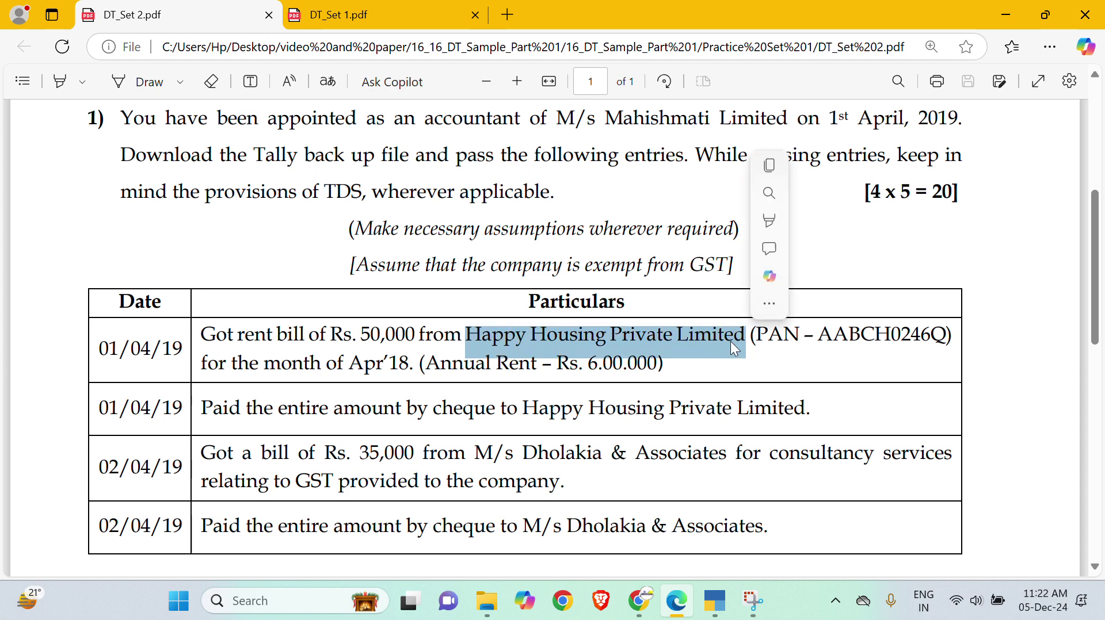
pyautogui.click(693, 381)
pyautogui.moveTo(240, 336); pyautogui.dragTo(265, 340)
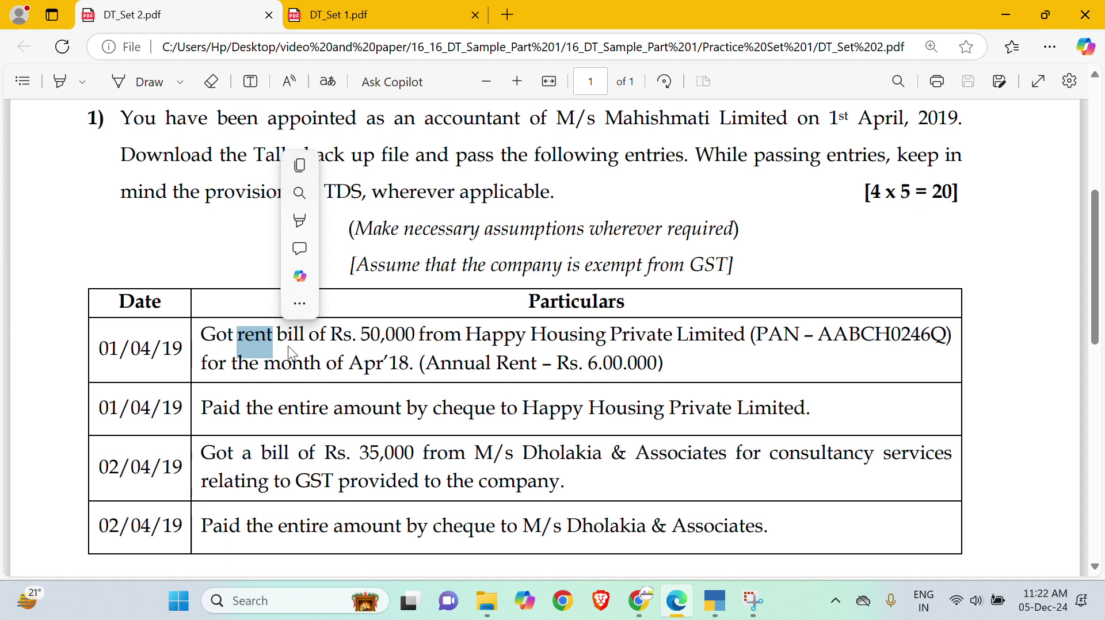
pyautogui.click(288, 346)
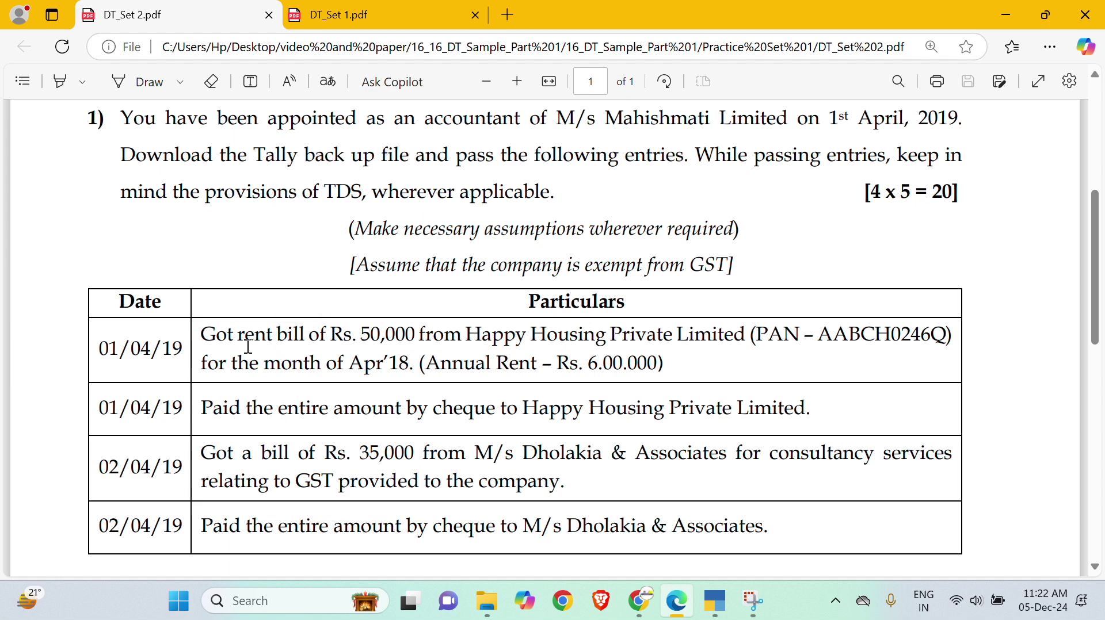
pyautogui.moveTo(202, 335); pyautogui.dragTo(679, 364)
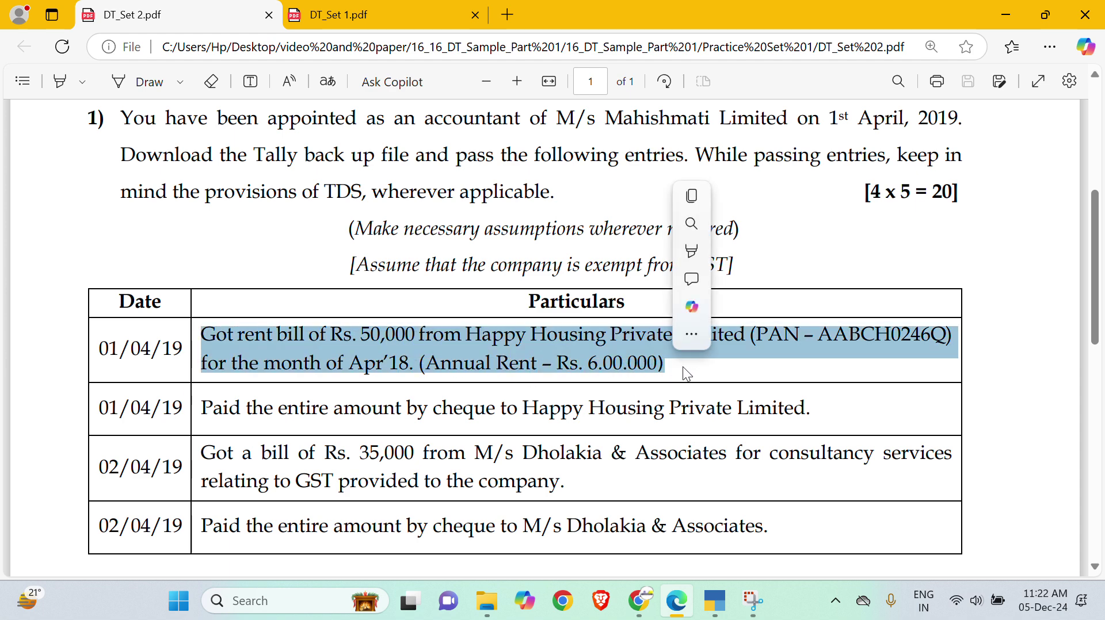
pyautogui.hotkey('ctrl', 'c')
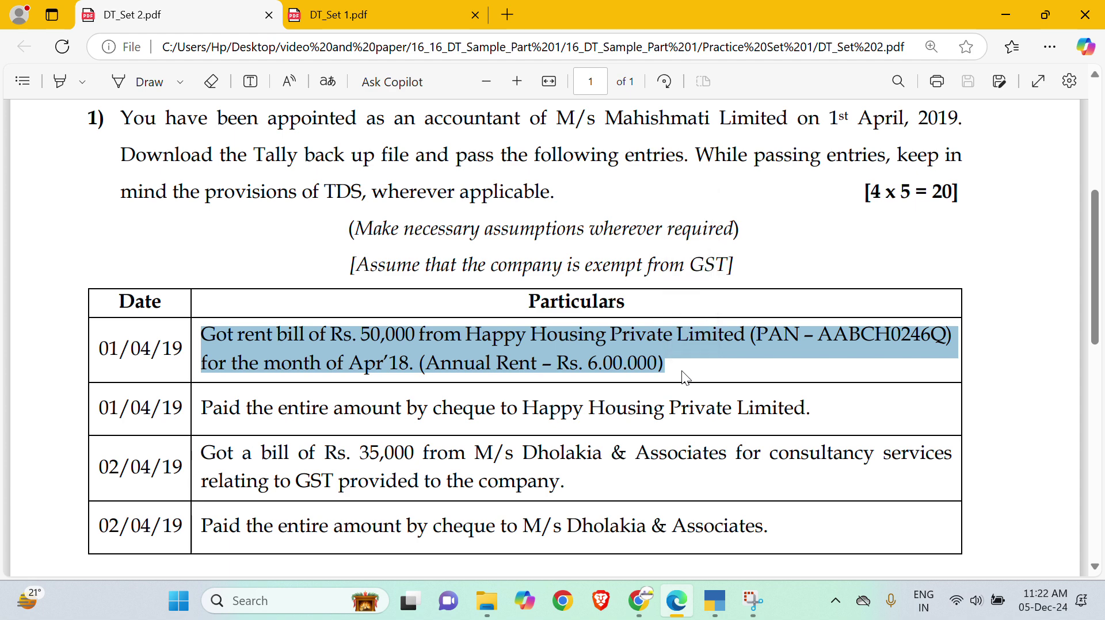
pyautogui.click(685, 379)
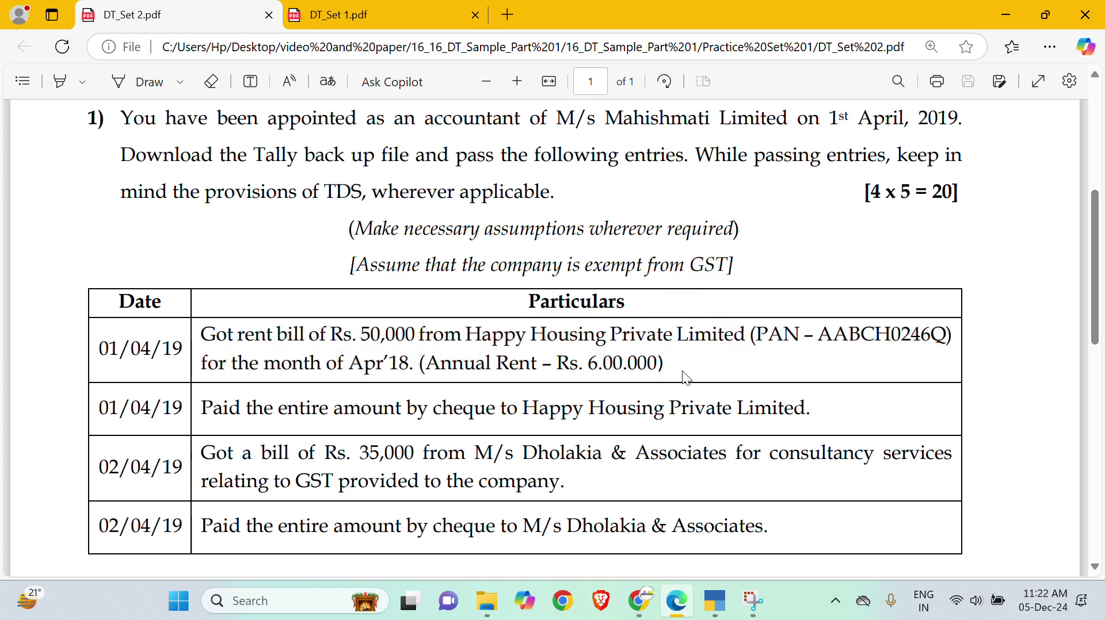
# In TallyPrime, set the company and mailing name to M/s Mahishmati Limited(123) and the state to West Bengal
pyautogui.hotkey('alt', 'Tab')
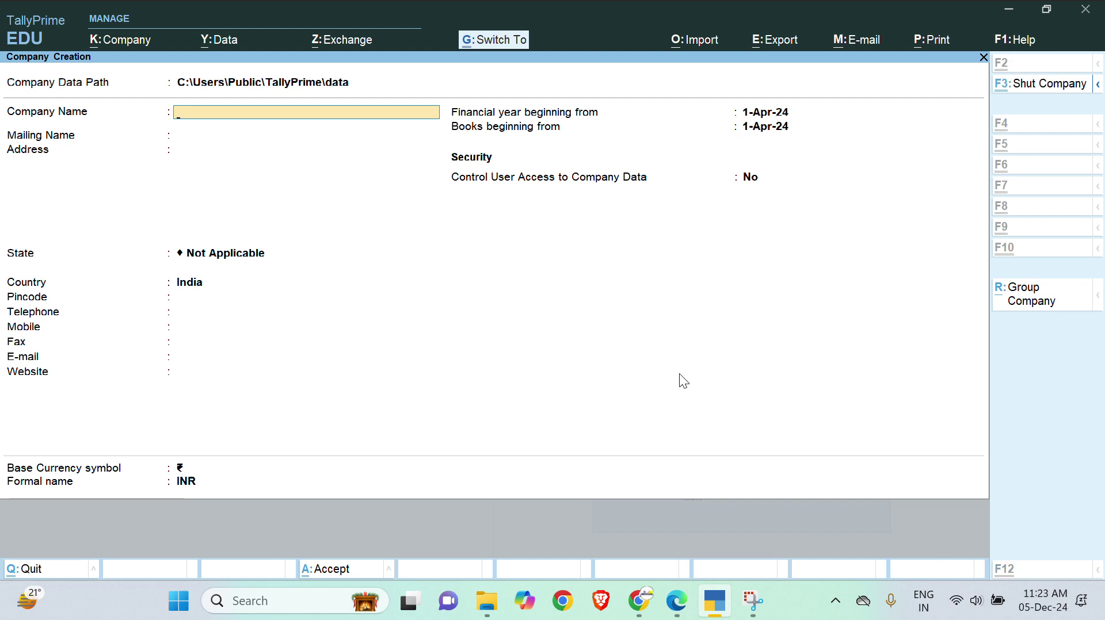
pyautogui.hotkey('ctrl', 'v')
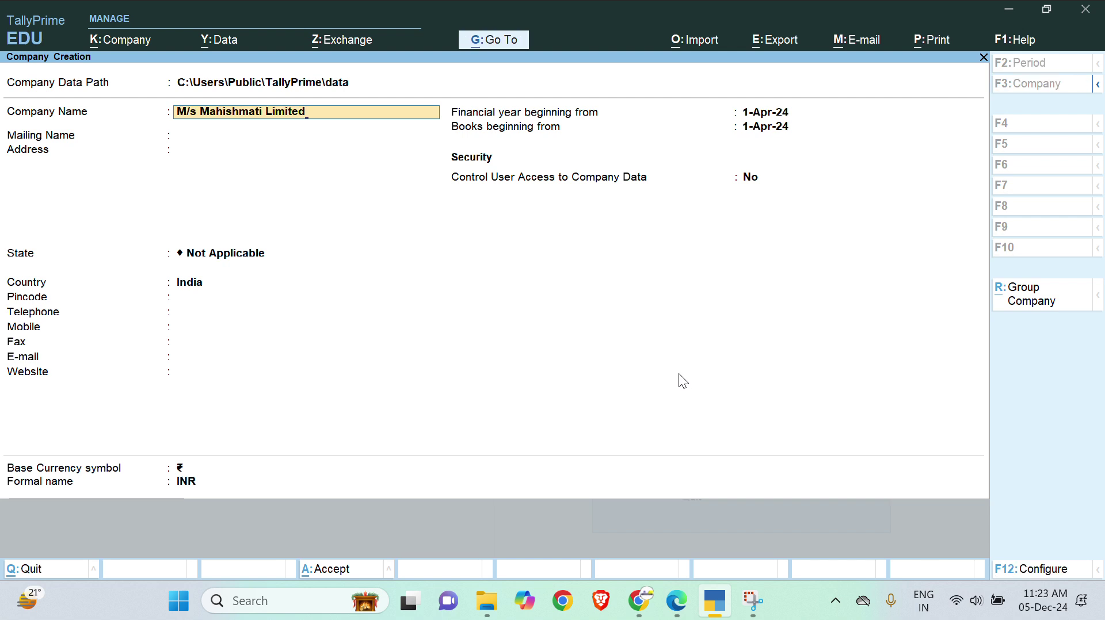
pyautogui.write('(123')
pyautogui.press('Return')
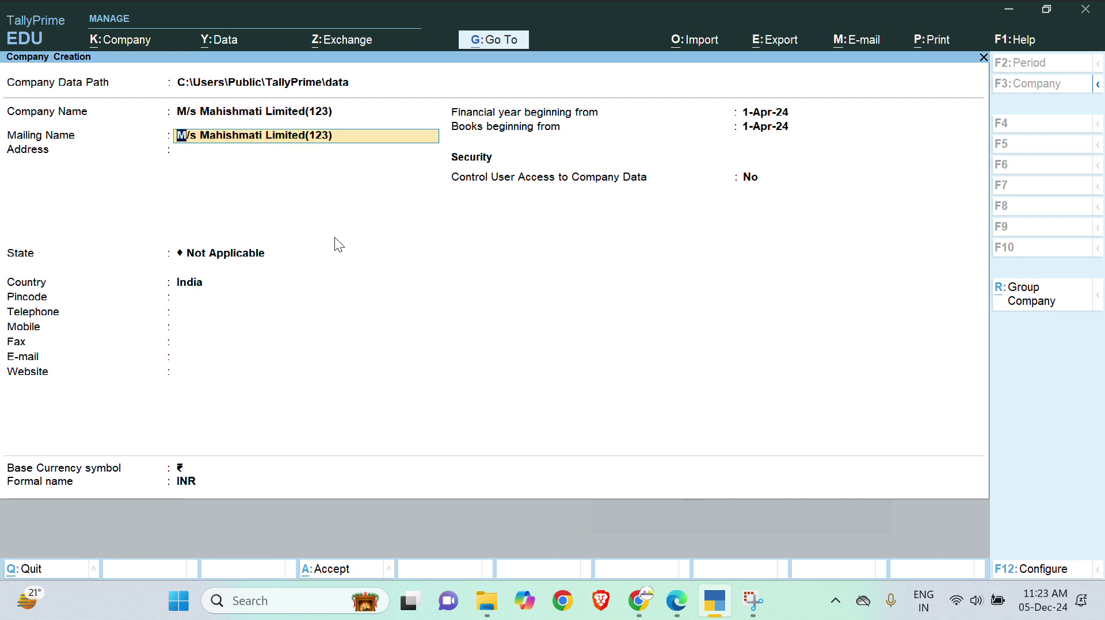
pyautogui.press('Return')
pyautogui.press('Return')
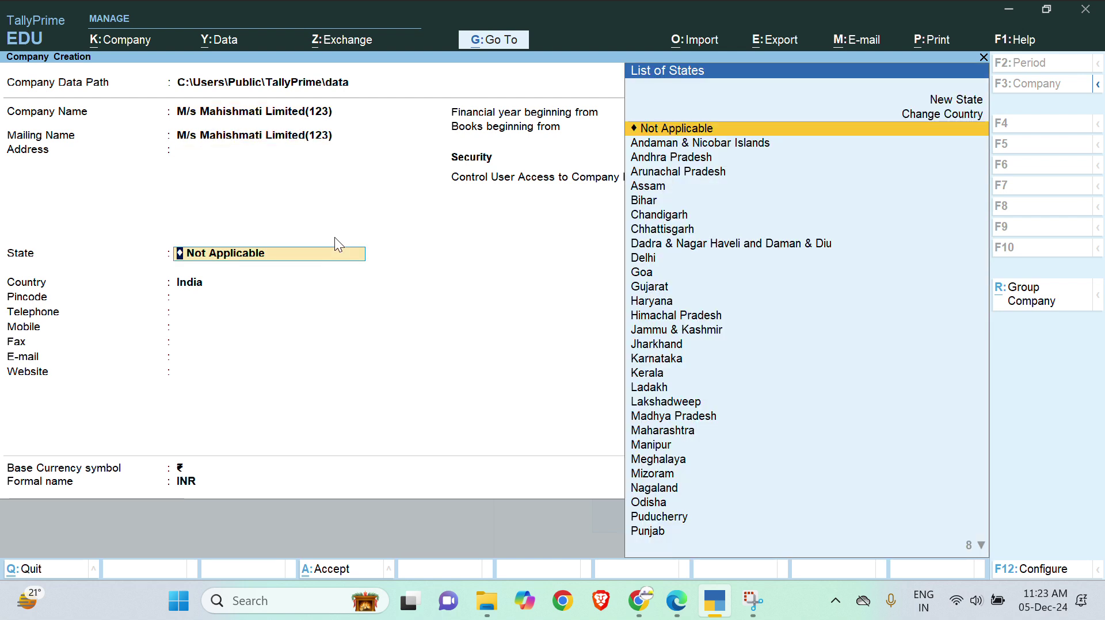
pyautogui.write('We')
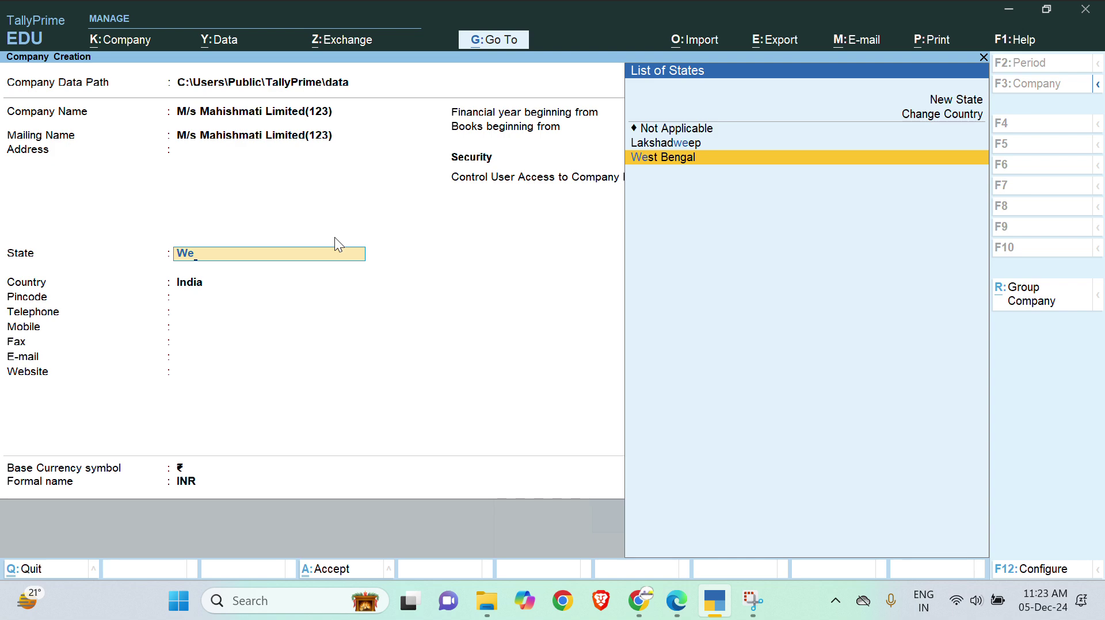
pyautogui.press('Return')
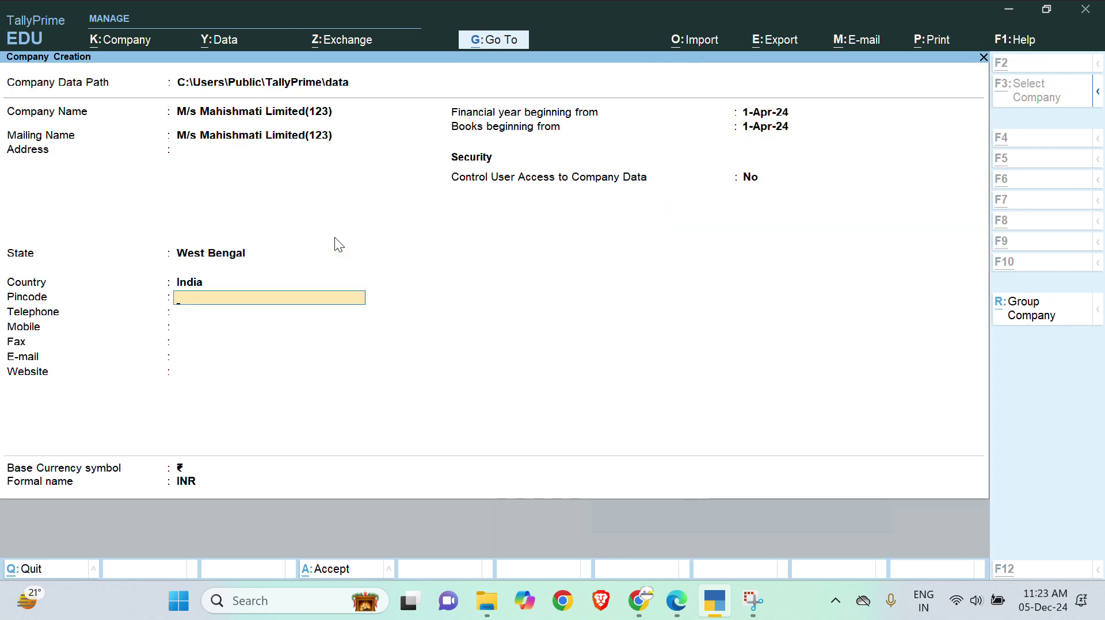
# Check the appointment date in the question PDF, then in TallyPrime start the financial year and books from 1-Apr-19 and create the company
pyautogui.hotkey('alt', 'Tab')
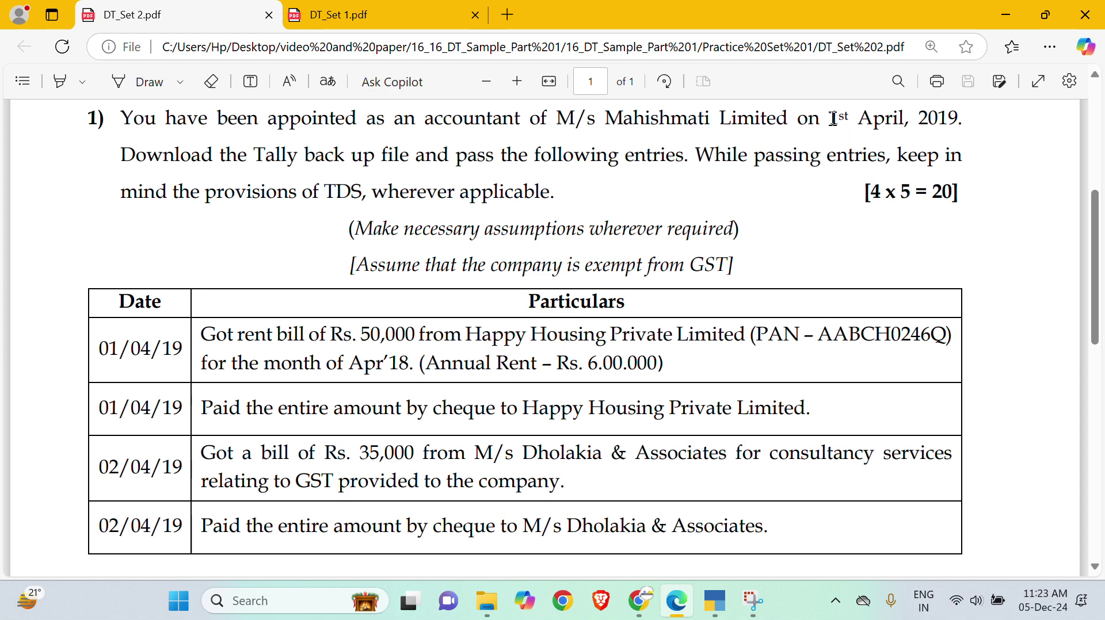
pyautogui.moveTo(830, 118); pyautogui.dragTo(967, 119)
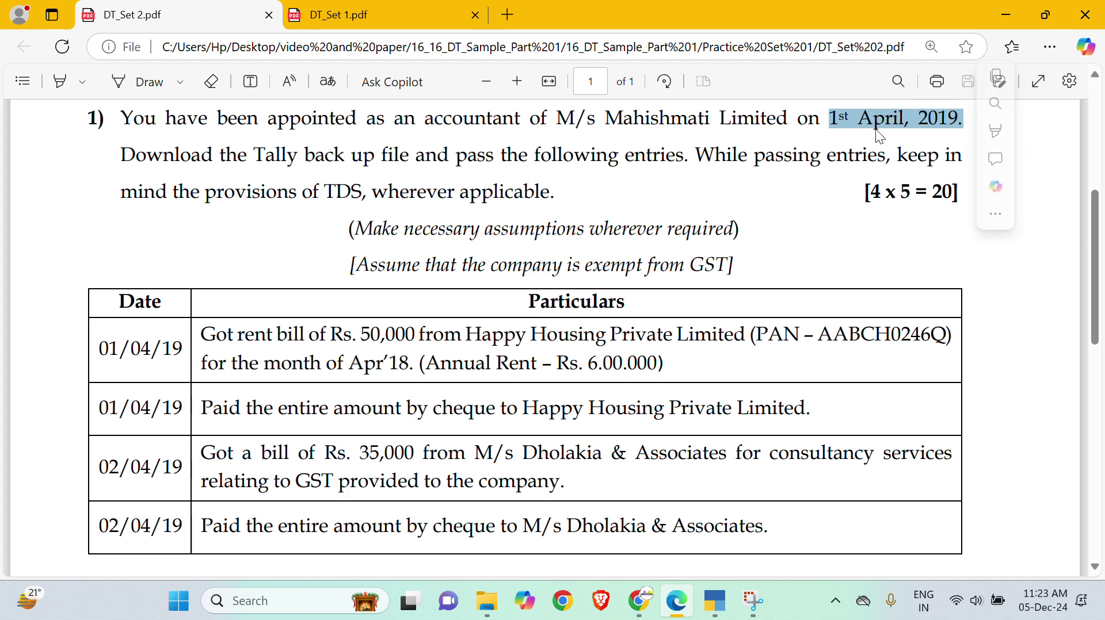
pyautogui.hotkey('alt', 'Tab')
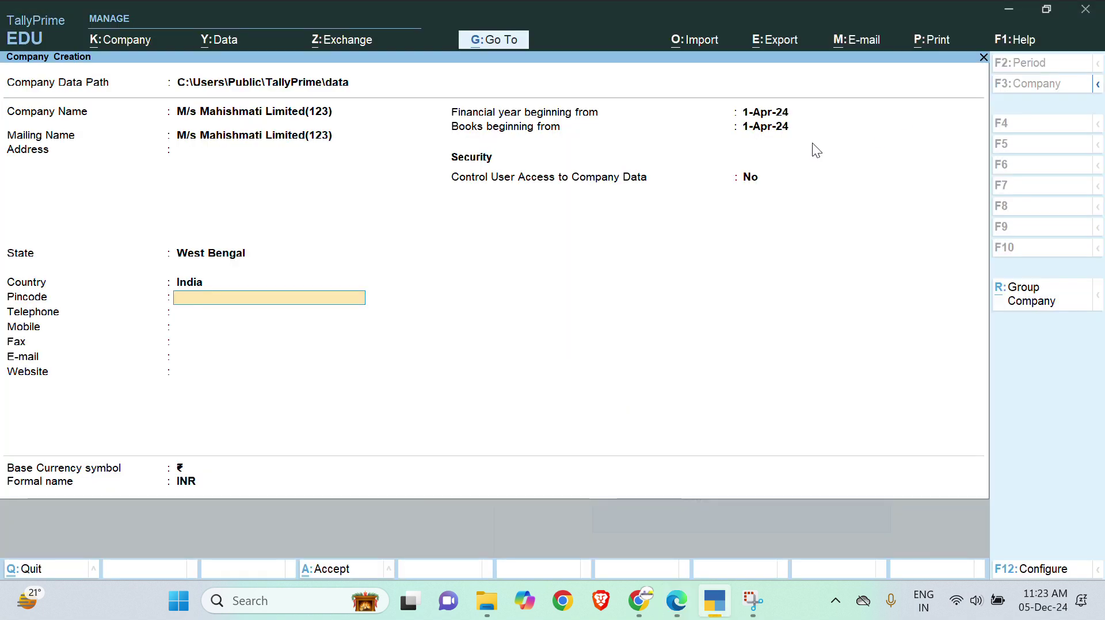
pyautogui.press('Return')
pyautogui.press('Return')
pyautogui.press('Return')
pyautogui.press('Return')
pyautogui.press('Return')
pyautogui.press('Return')
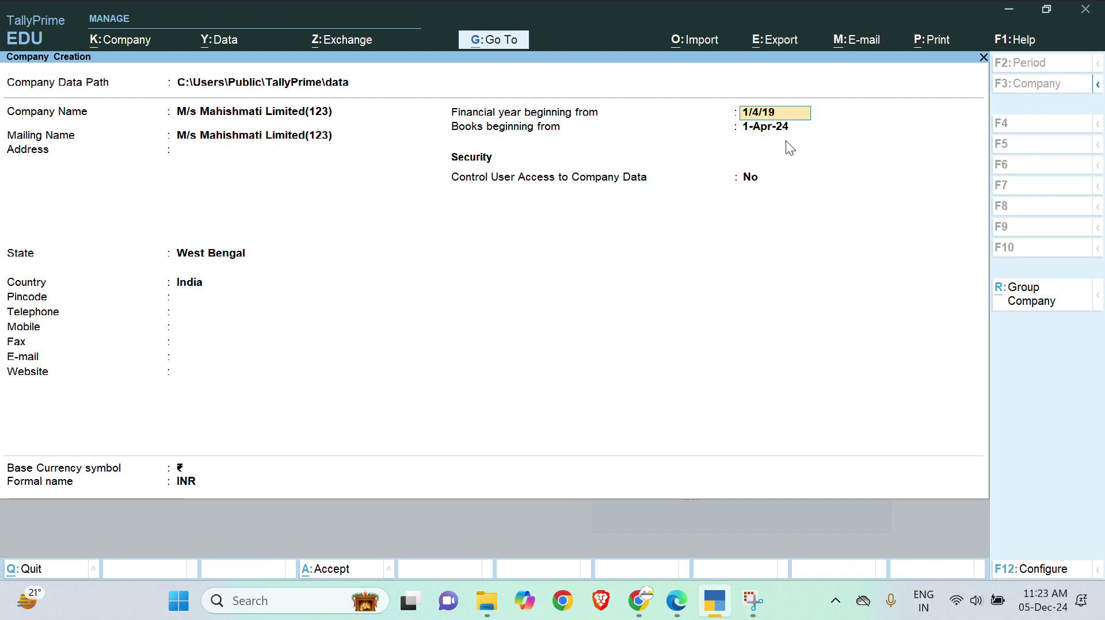
pyautogui.write('1/4/19')
pyautogui.press('Return')
pyautogui.press('Return')
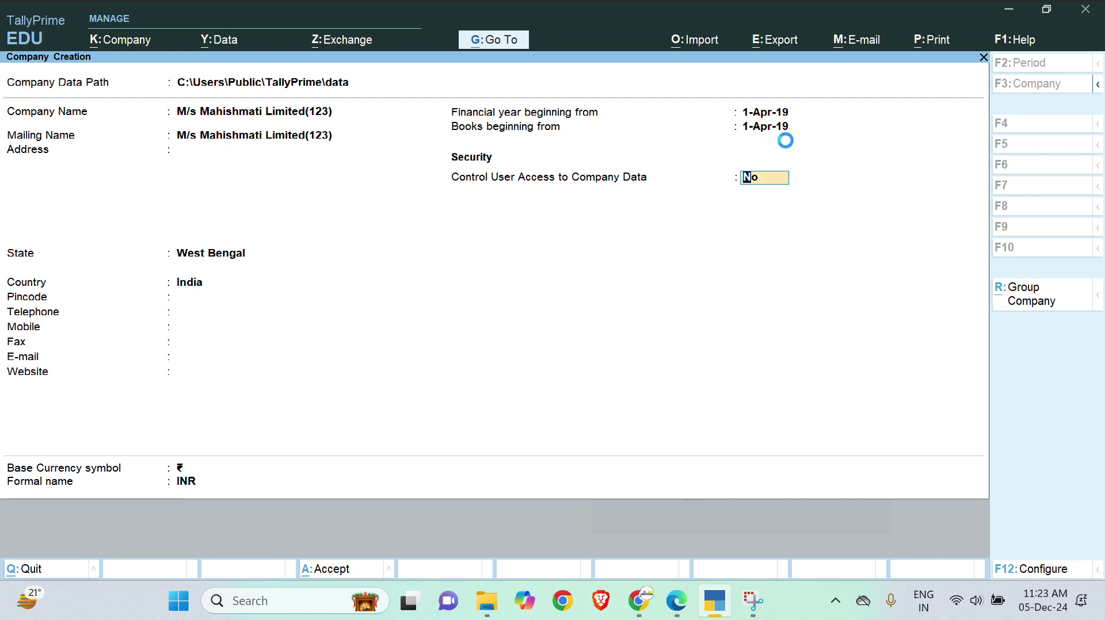
pyautogui.press('Return')
pyautogui.press('Return')
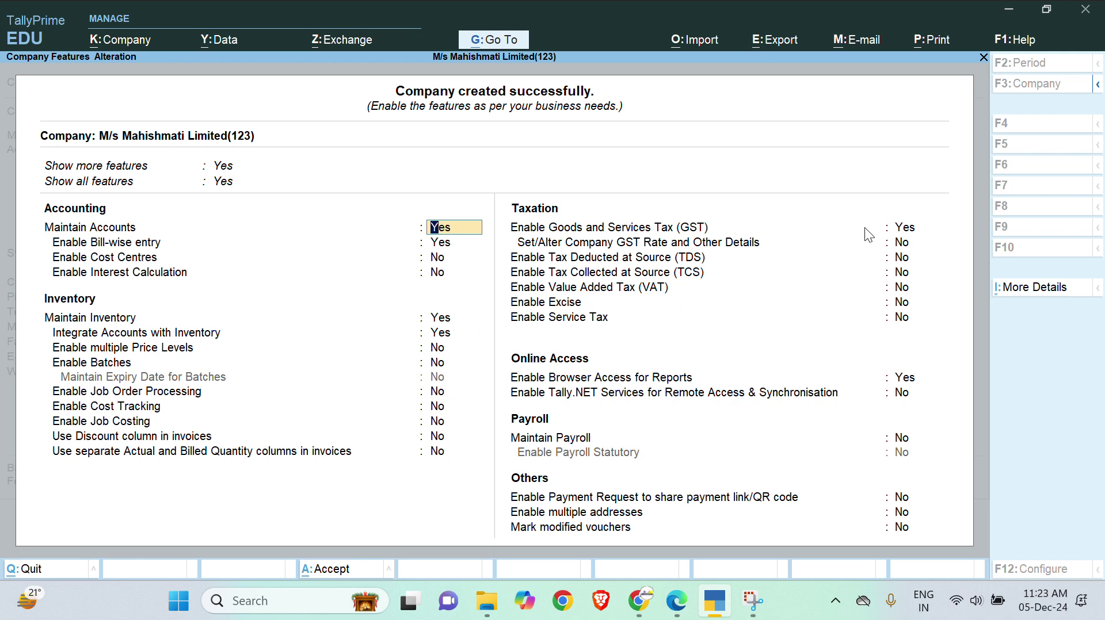
# Disable Goods and Services Tax (GST) and enable Tax Deducted at Source (TDS) in the company features
pyautogui.click(902, 230)
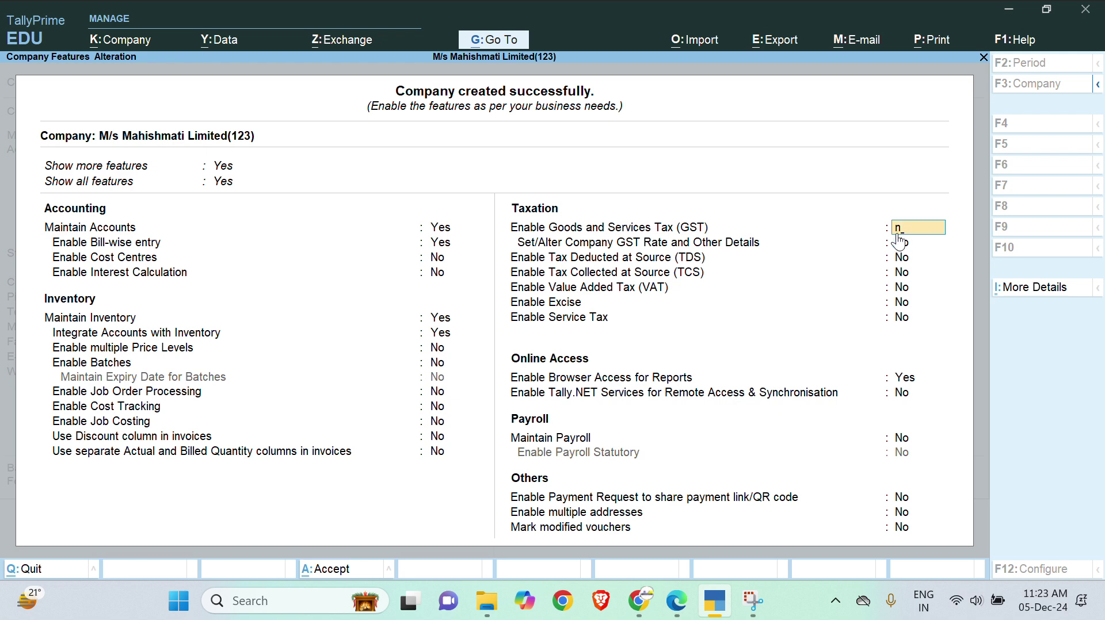
pyautogui.press('n')
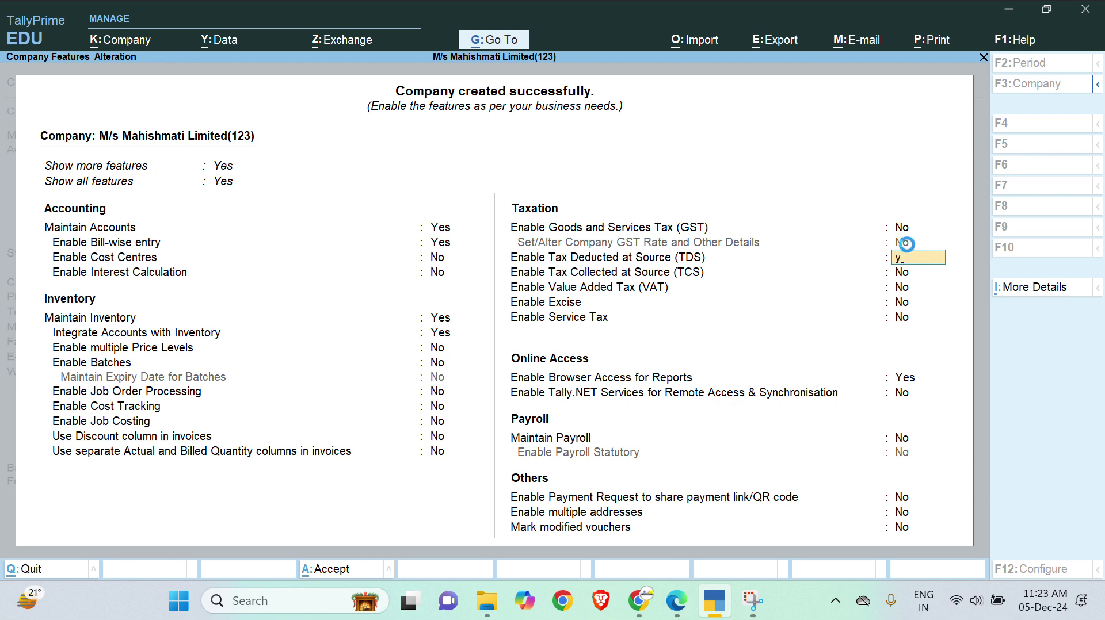
pyautogui.press('Return')
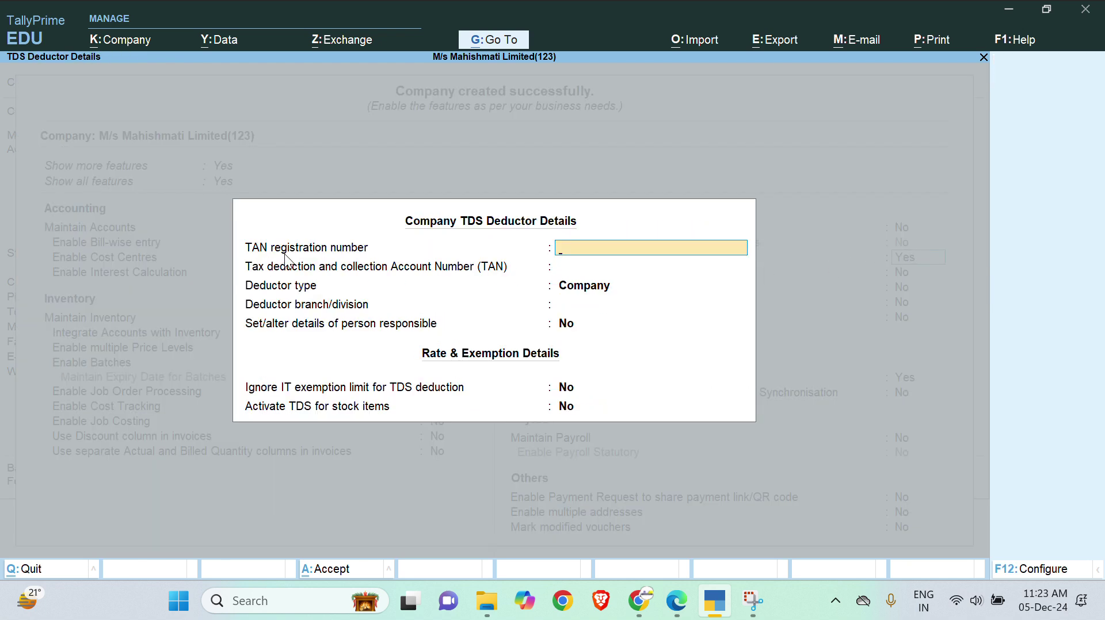
# Enter the company's tax deduction and collection account number, and save the TDS deductor details and the company features
pyautogui.press('Return')
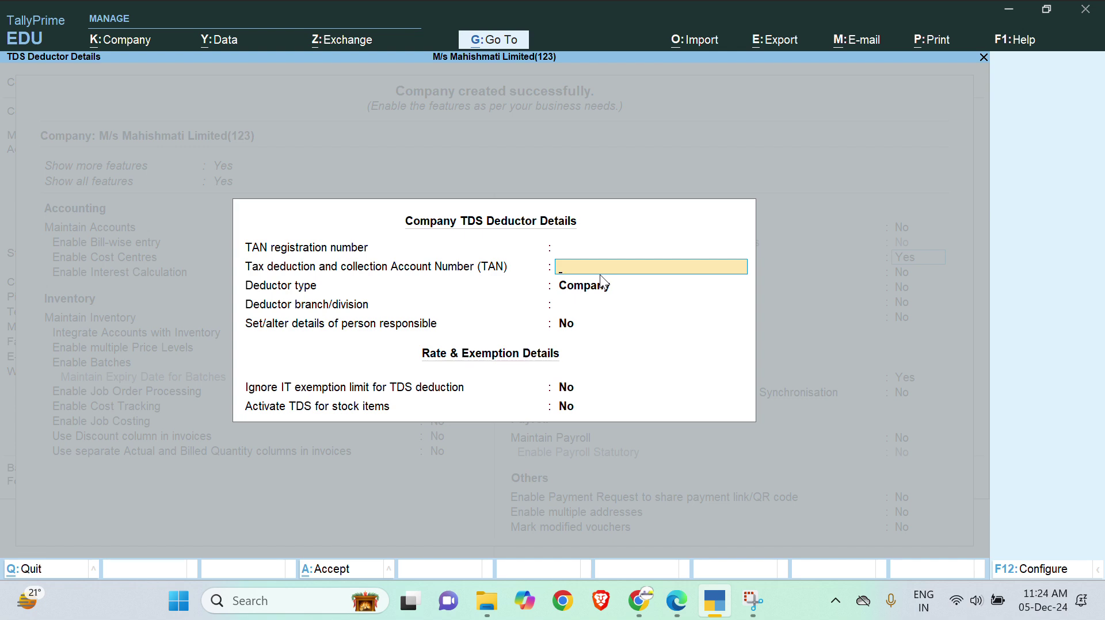
pyautogui.write('ABCD12345G')
pyautogui.press('Return')
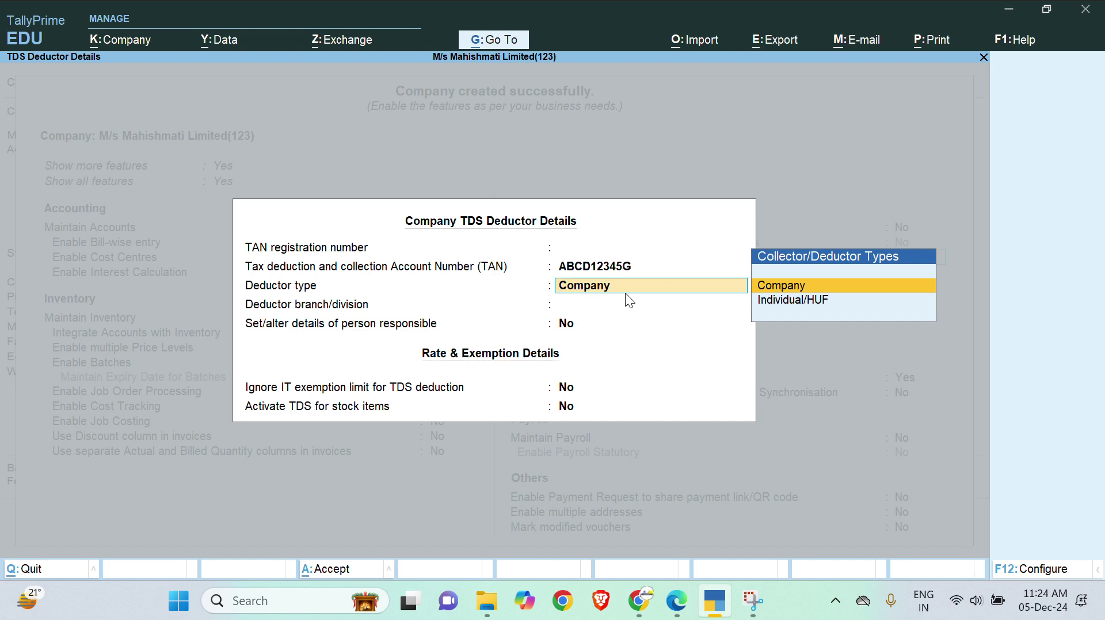
pyautogui.press('ctrl')
pyautogui.hotkey('ctrl', 'a')
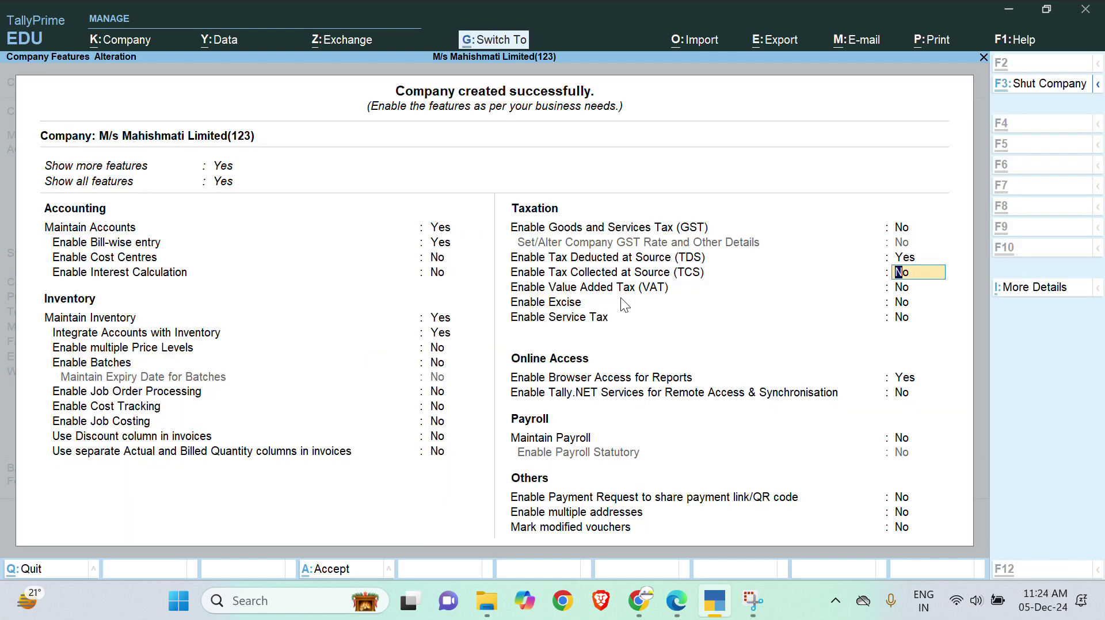
pyautogui.hotkey('ctrl', 'a')
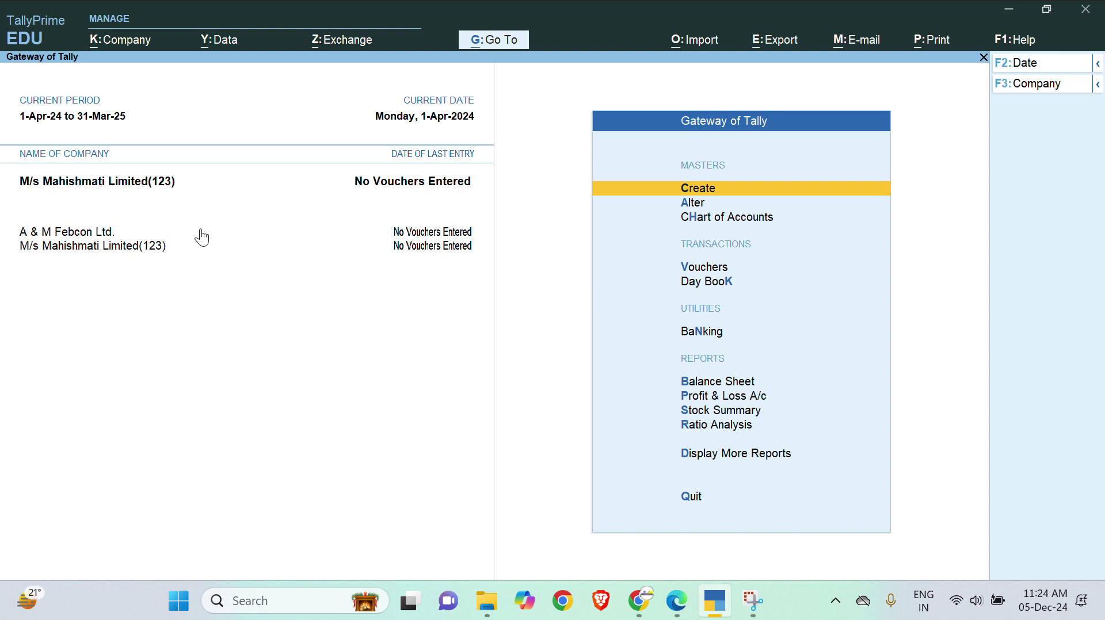
# Shut the company A & M Febcon Ltd. so that only M/s Mahishmati Limited(123) remains loaded
pyautogui.press('alt')
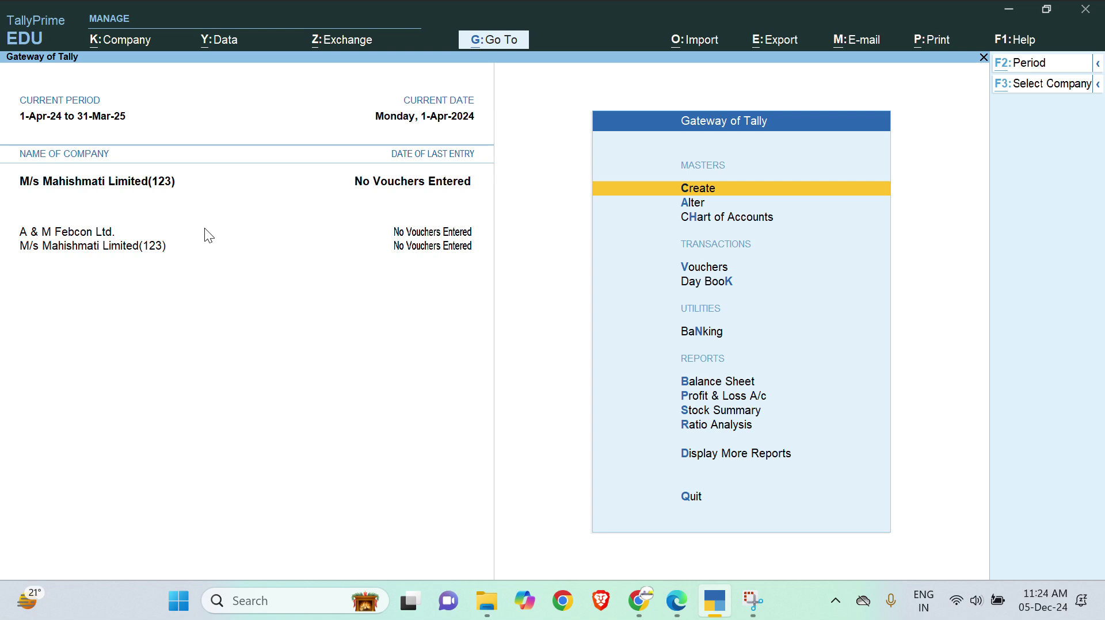
pyautogui.hotkey('alt', 'F3')
pyautogui.press('y')
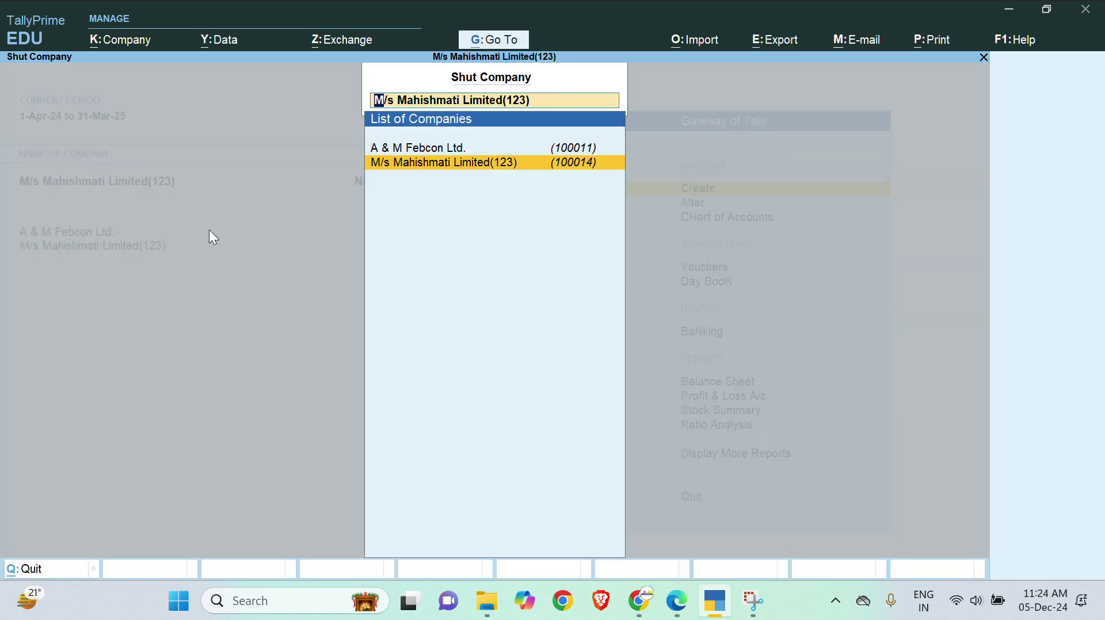
pyautogui.press('Up')
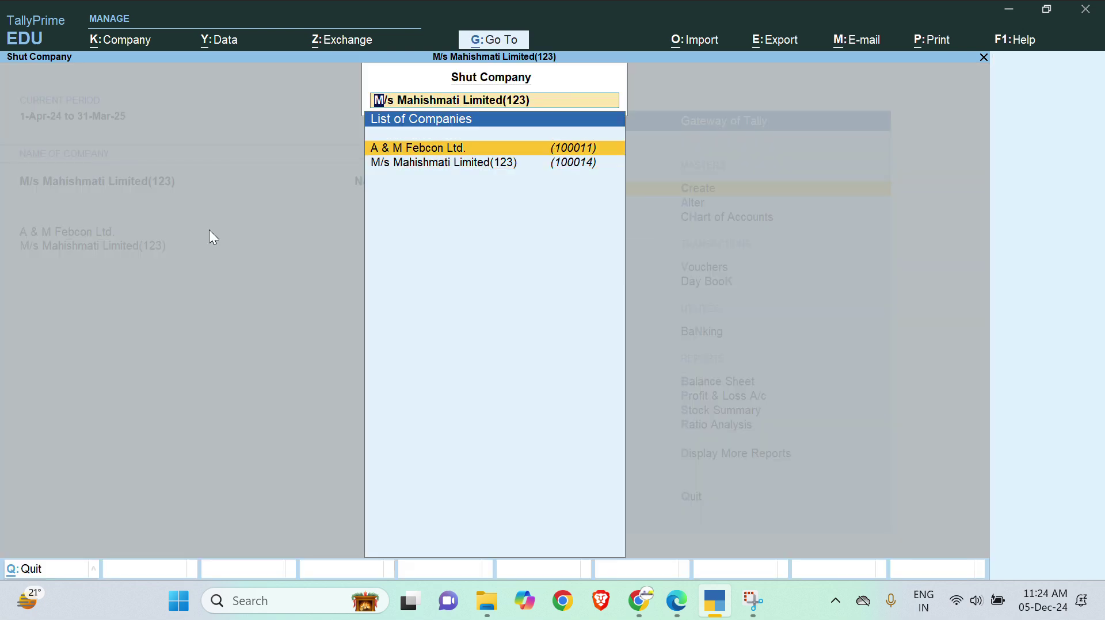
pyautogui.press('Return')
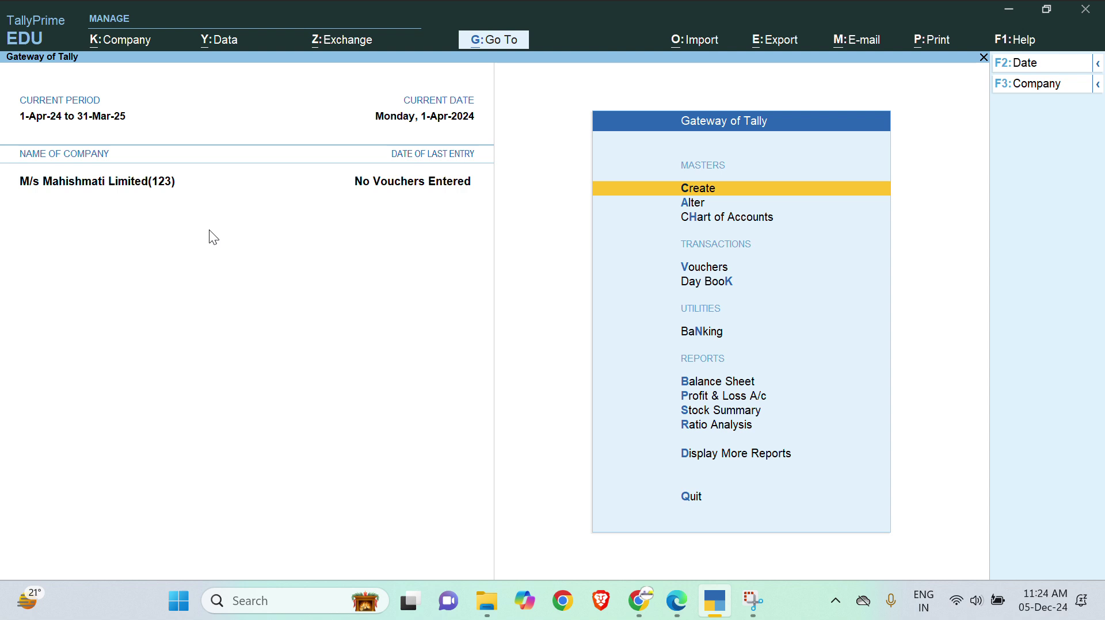
# Open voucher entry and switch the new voucher to the Journal type
pyautogui.press('Down')
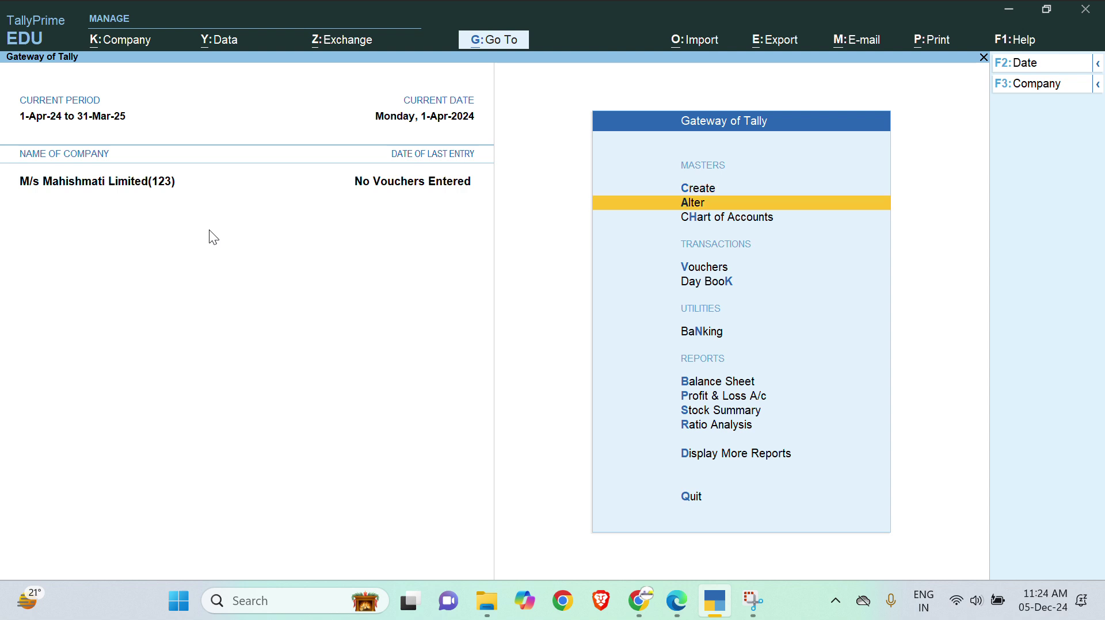
pyautogui.press('Down')
pyautogui.press('Down')
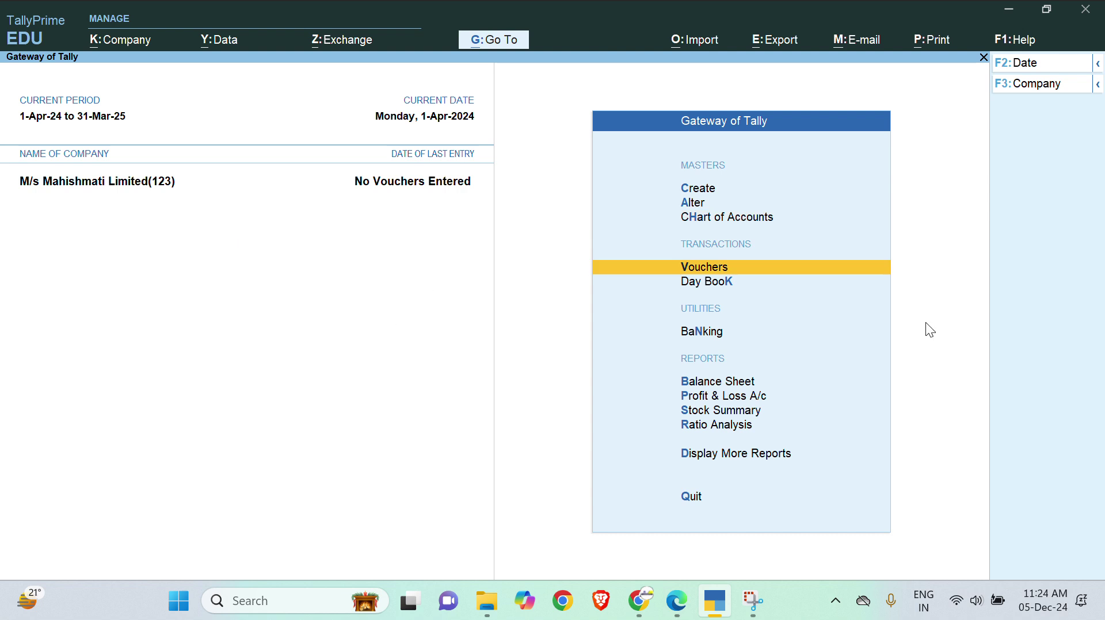
pyautogui.press('Return')
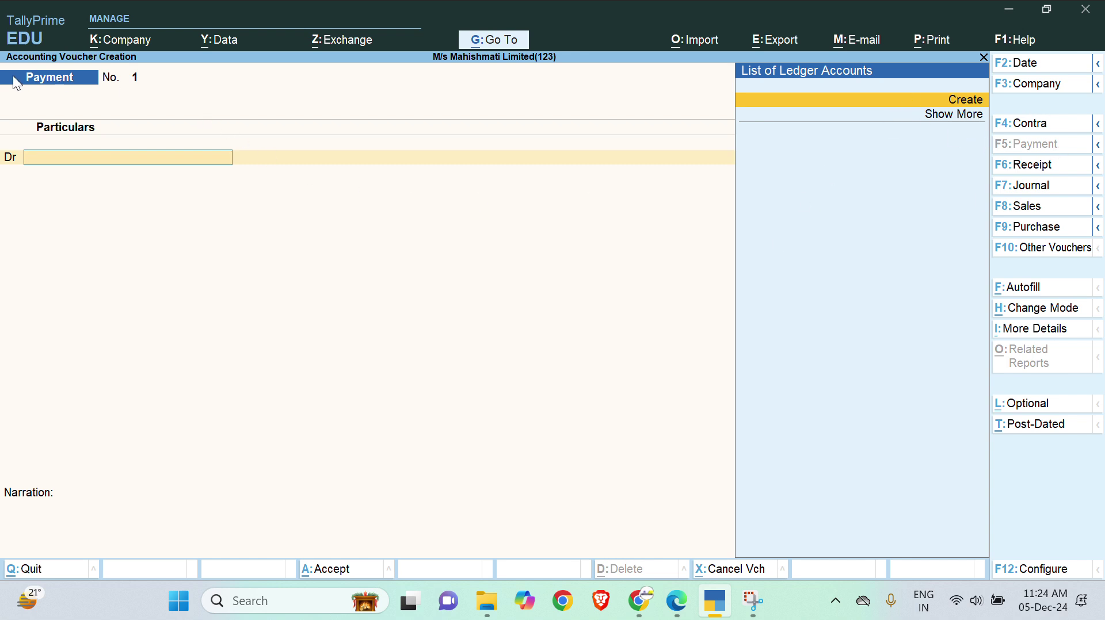
pyautogui.press('F7')
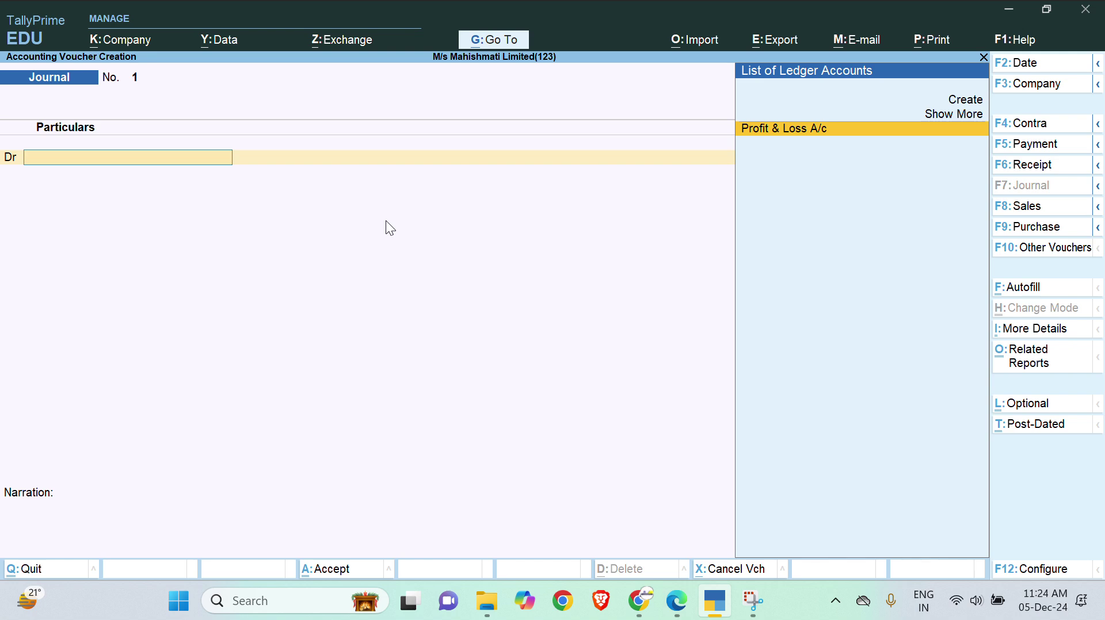
# Switch to the question PDF, check the supplier and expense type of the first 01/04/19 entry, and return to TallyPrime
pyautogui.hotkey('alt', 'Tab')
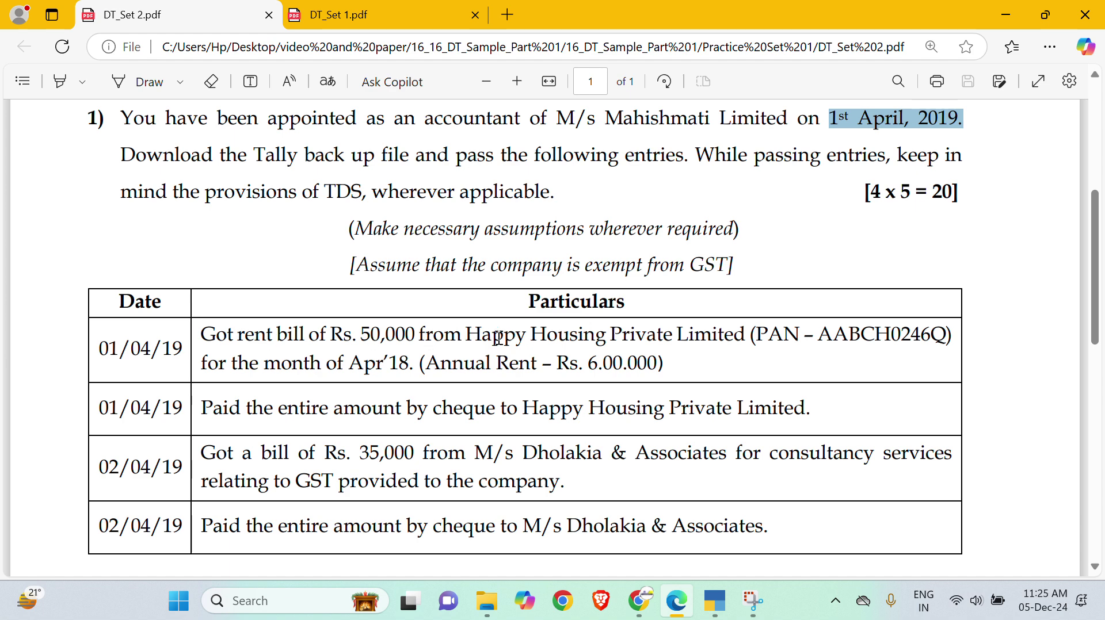
pyautogui.moveTo(469, 341); pyautogui.dragTo(746, 336)
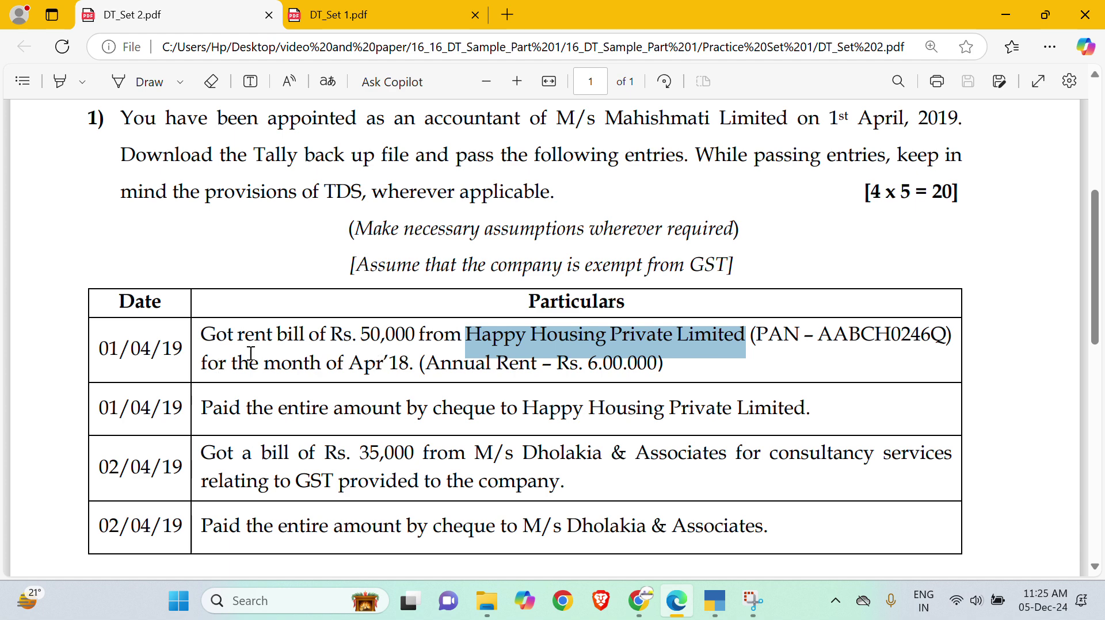
pyautogui.moveTo(236, 335); pyautogui.dragTo(273, 338)
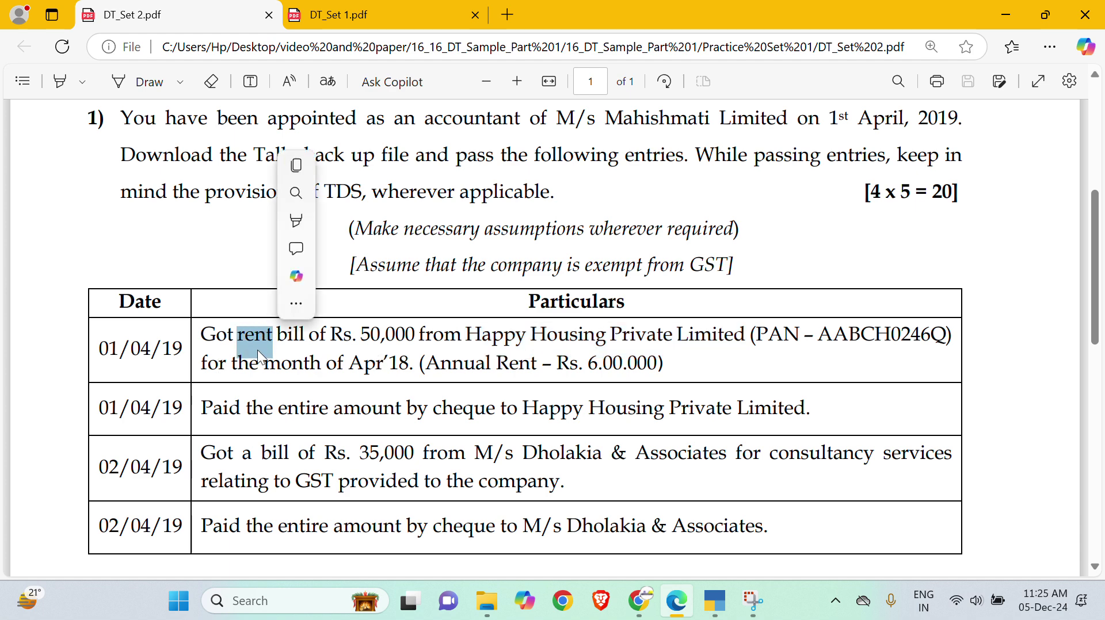
pyautogui.hotkey('alt', 'Tab')
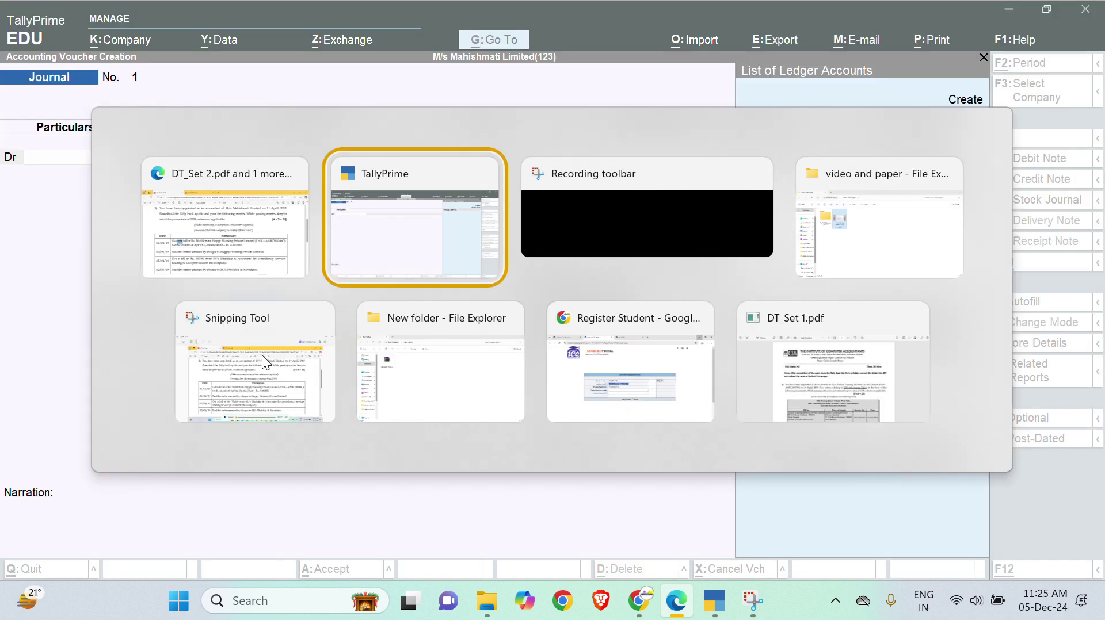
# Start creating a ledger named Rent from within the journal voucher
pyautogui.hotkey('alt', 'c')
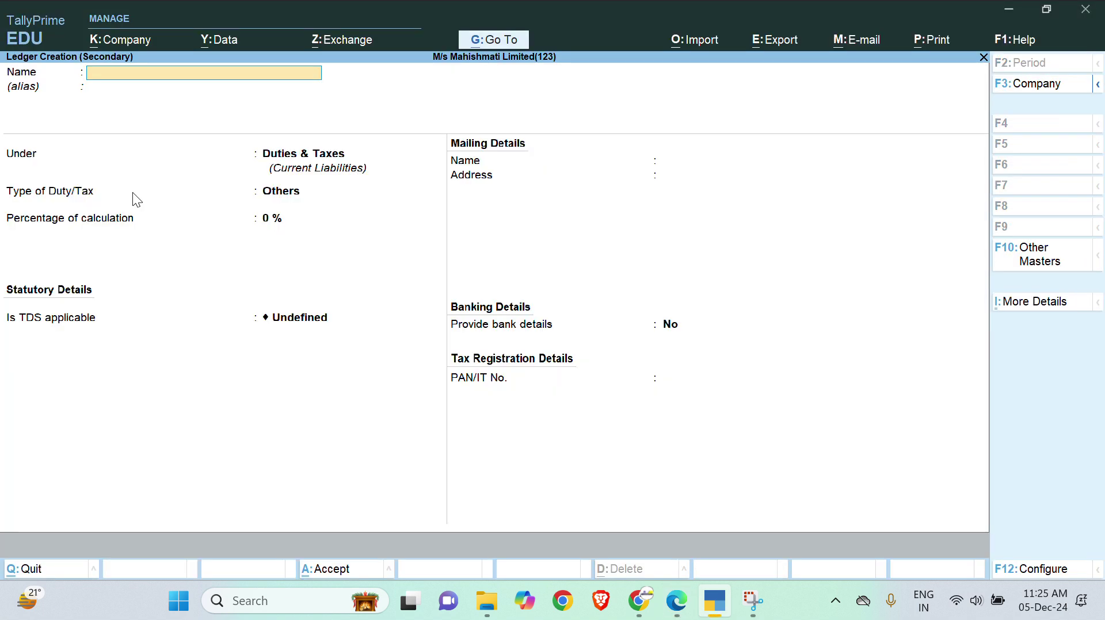
pyautogui.press('Escape')
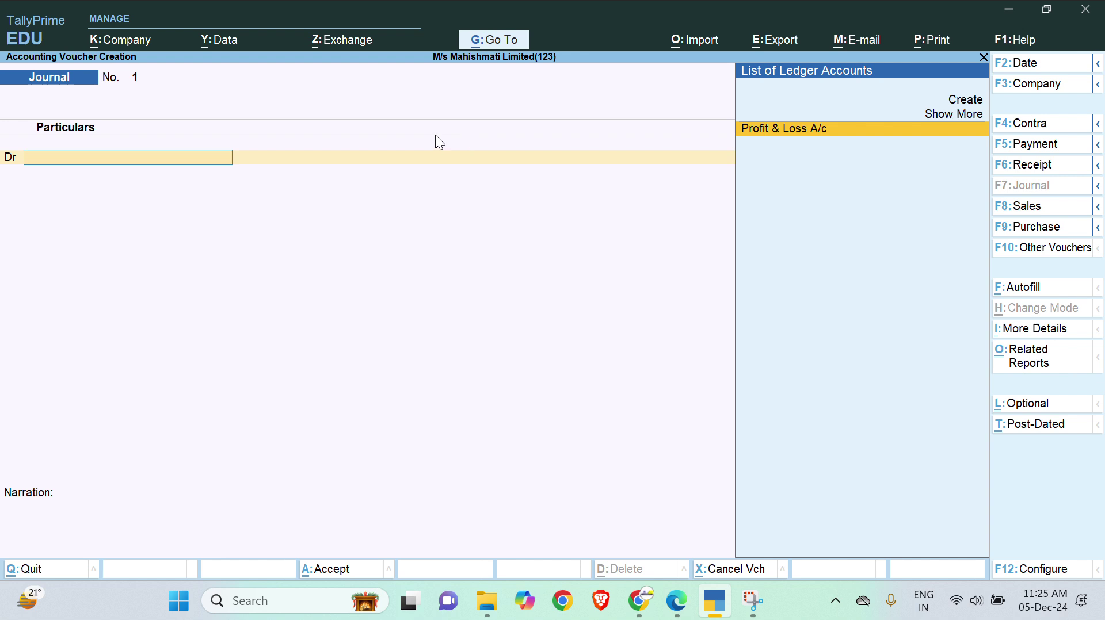
pyautogui.hotkey('alt', 'c')
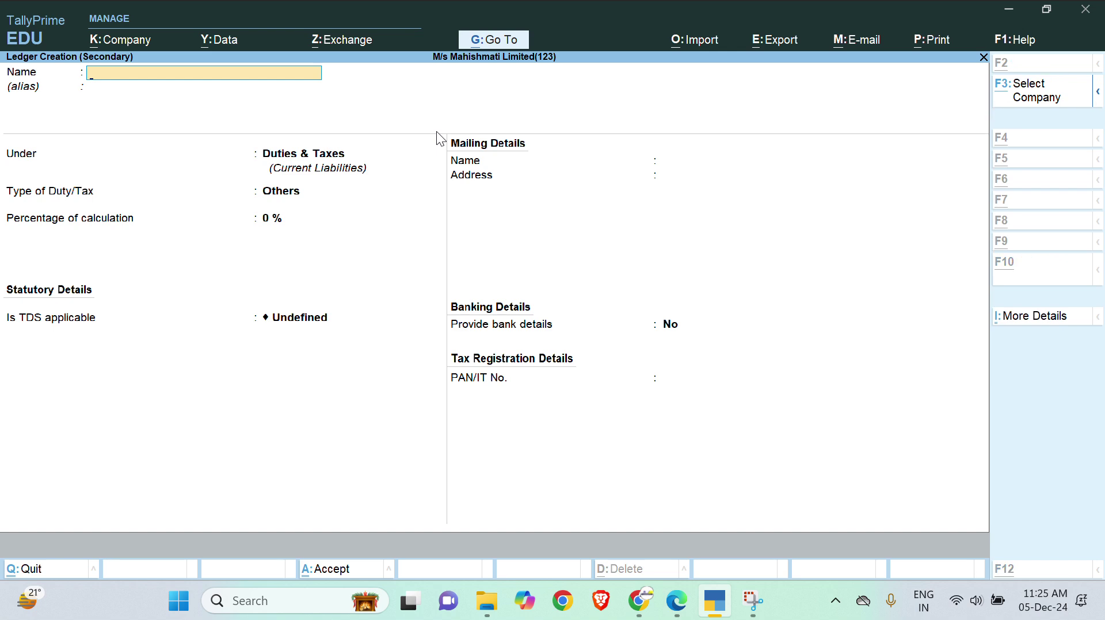
pyautogui.hotkey('alt', 'Tab')
pyautogui.hotkey('alt', 'Tab')
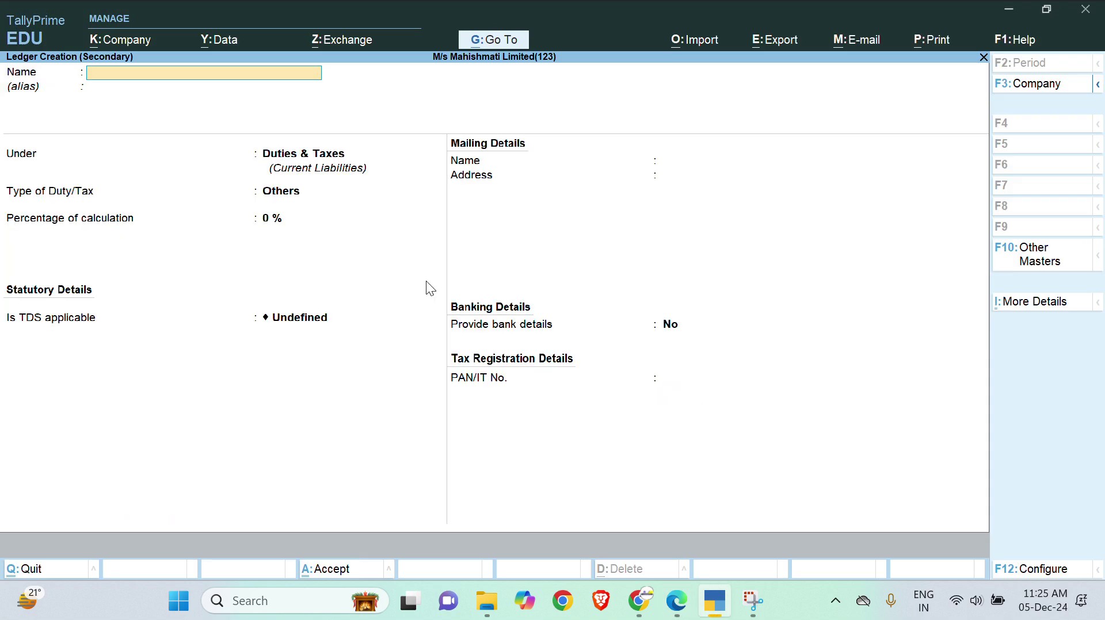
pyautogui.write('Rent')
pyautogui.press('Return')
pyautogui.press('Return')
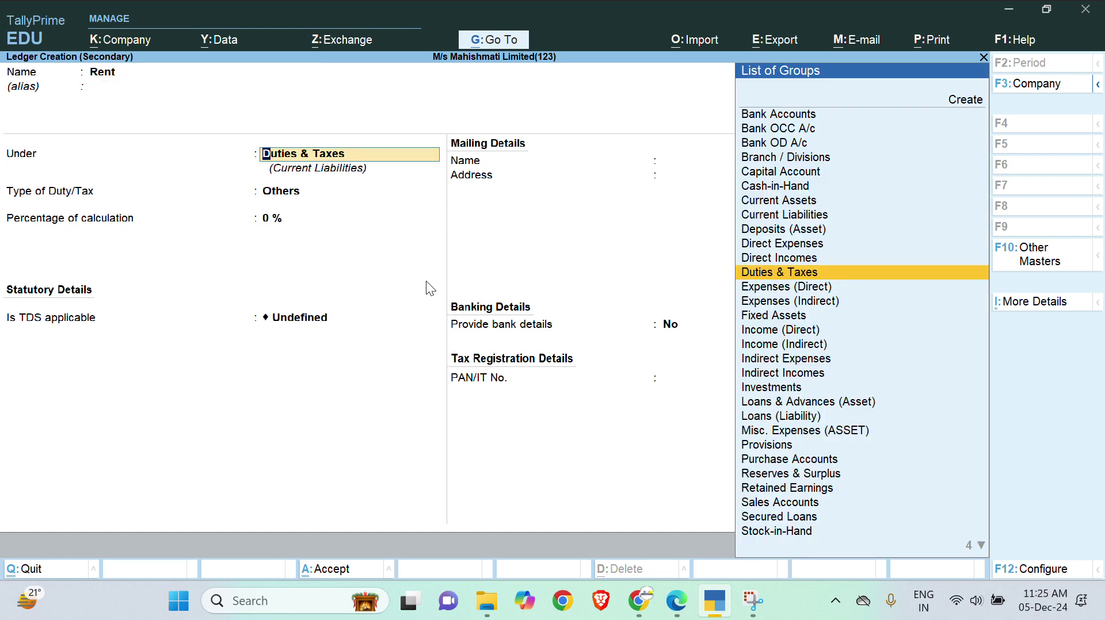
# Place the Rent ledger under the Indirect Expenses group and keep its ledger type as Not Applicable
pyautogui.write('In')
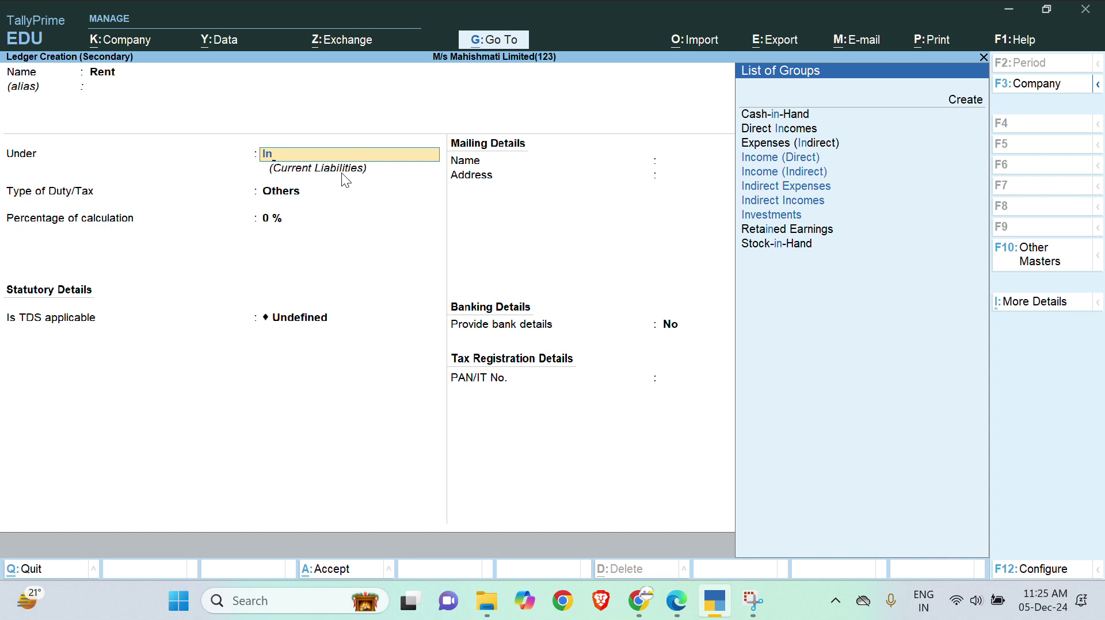
pyautogui.press('Up')
pyautogui.press('Up')
pyautogui.press('Up')
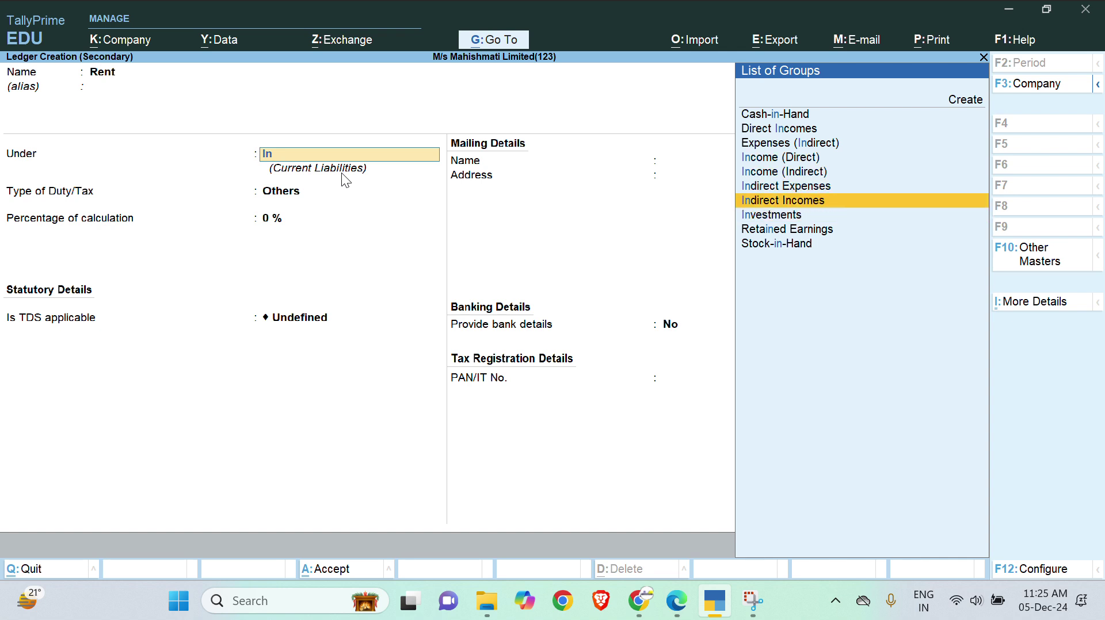
pyautogui.press('Return')
pyautogui.press('Return')
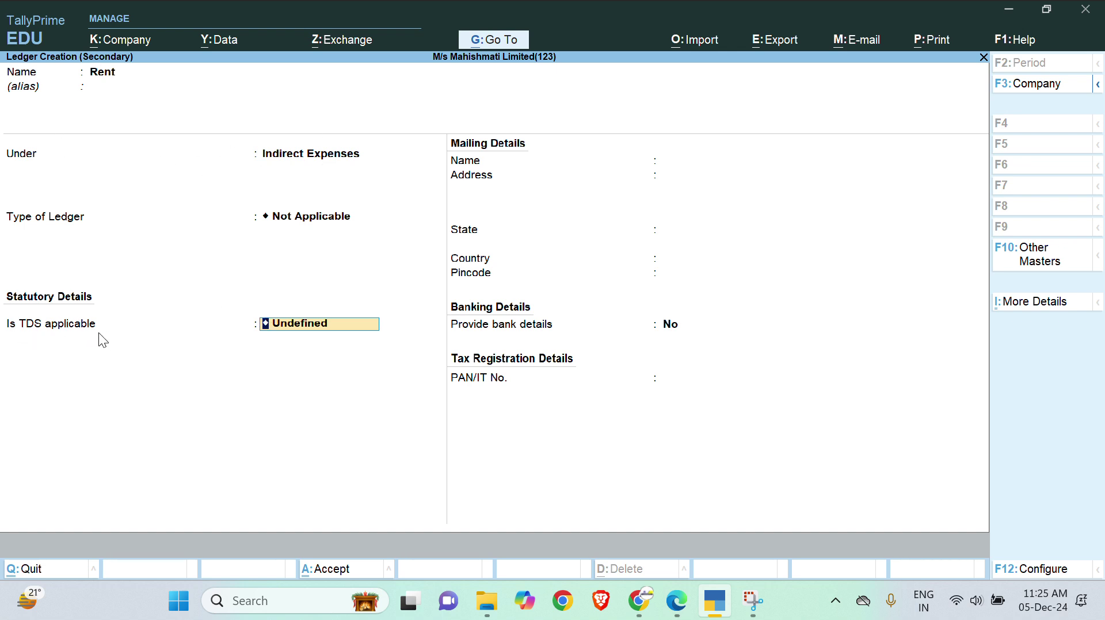
# Set TDS to Applicable in the Rent ledger's statutory details
pyautogui.press('BackSpace')
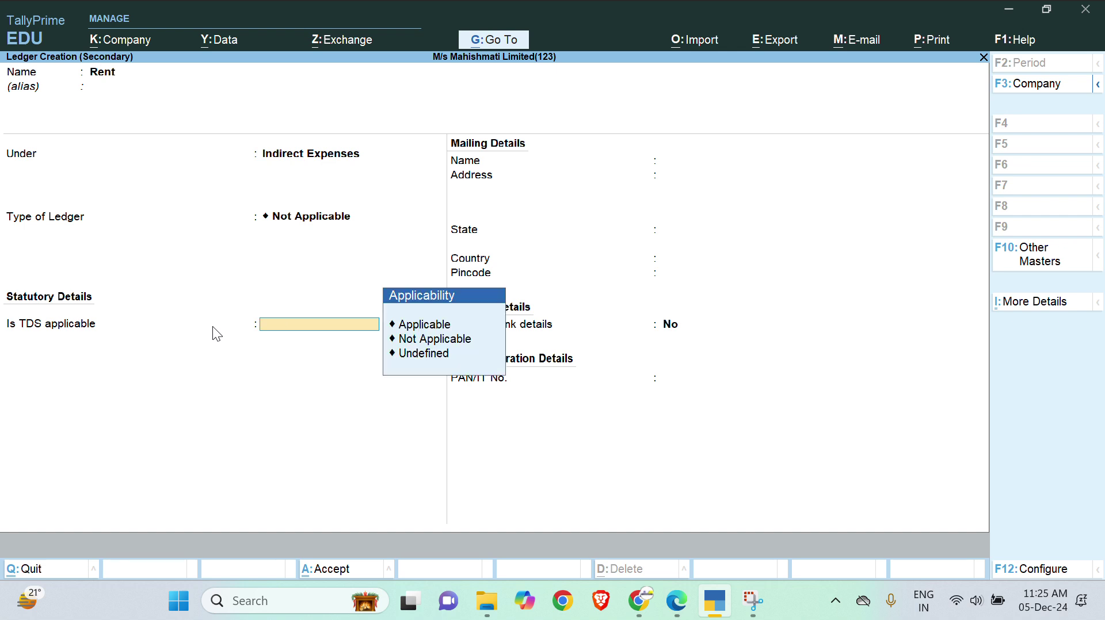
pyautogui.press('Down')
pyautogui.press('Return')
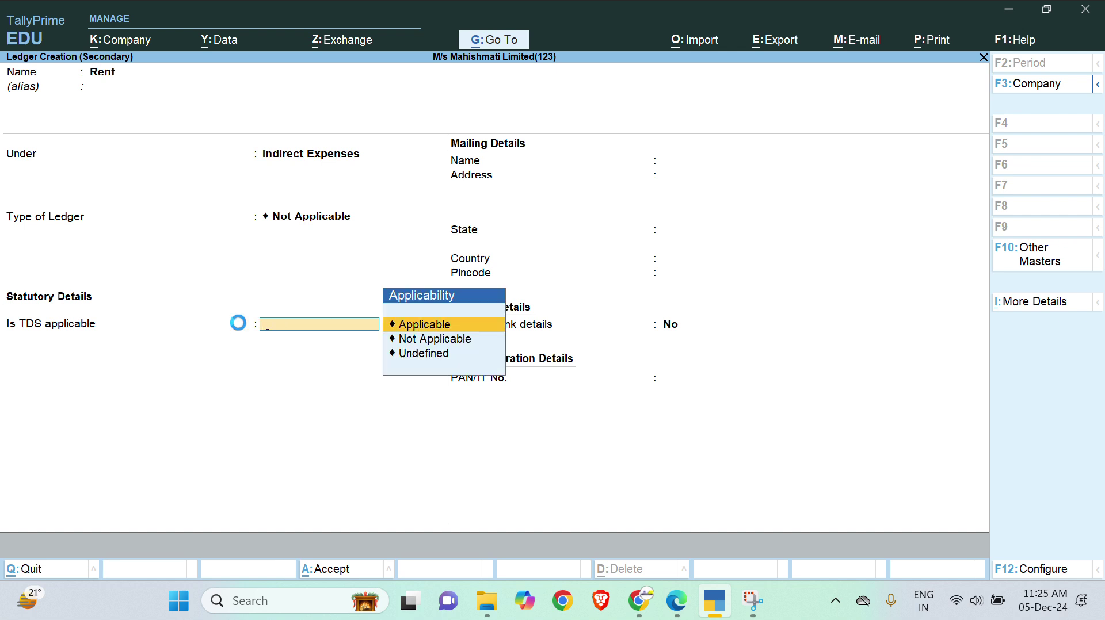
# Start a new TDS nature of payment named Rent with section 194i and payment code 94i, leaving the remittance code blank
pyautogui.press('Up')
pyautogui.press('Up')
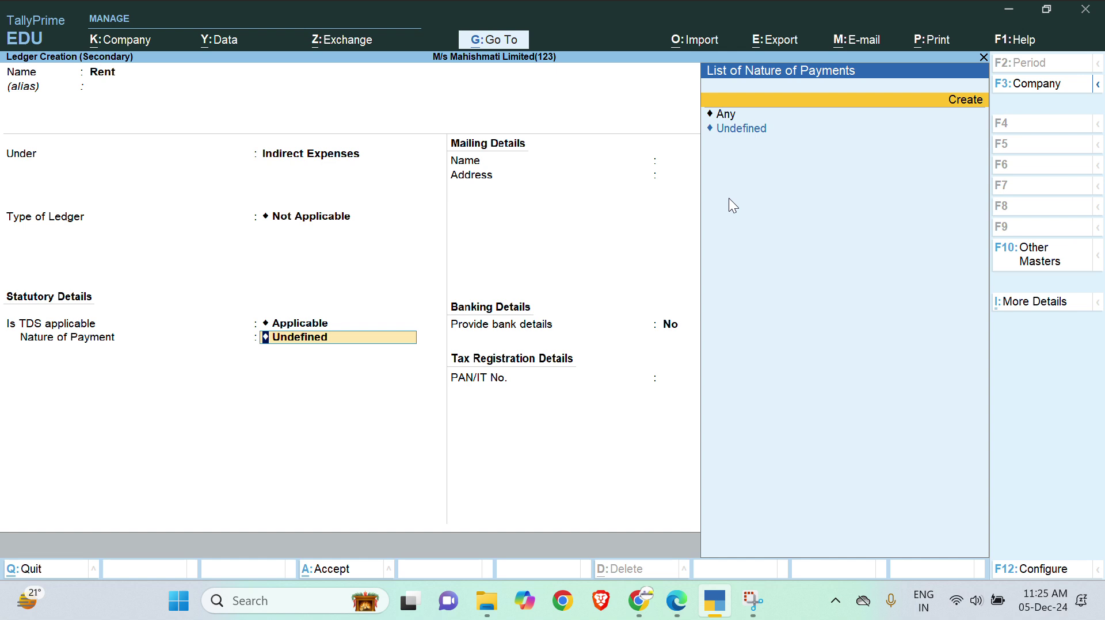
pyautogui.press('Return')
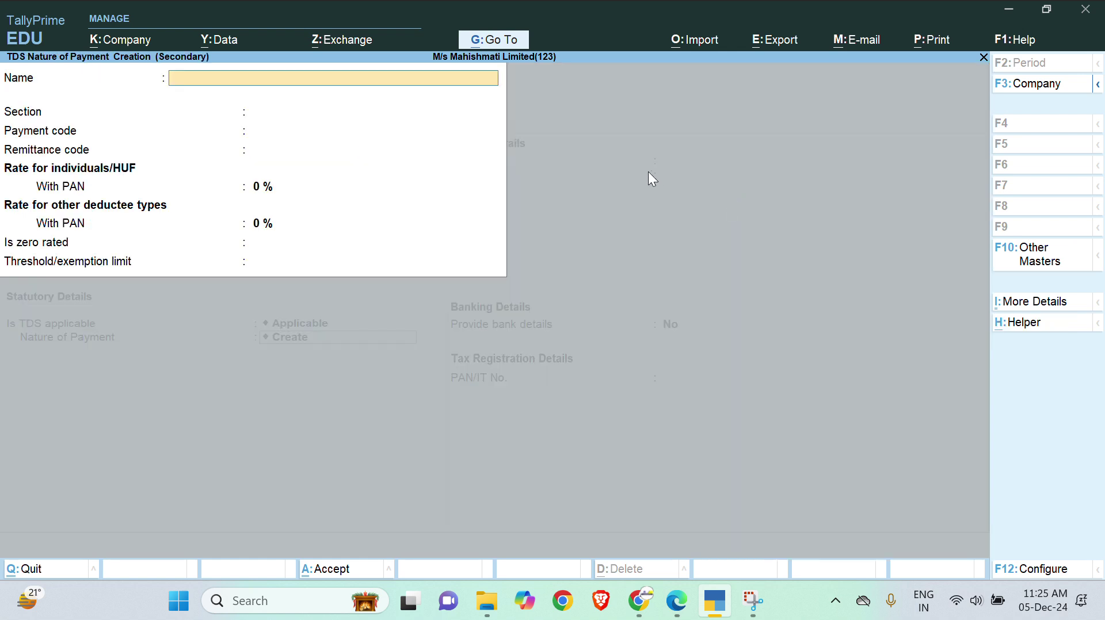
pyautogui.write('Rent')
pyautogui.press('Return')
pyautogui.write('194i_')
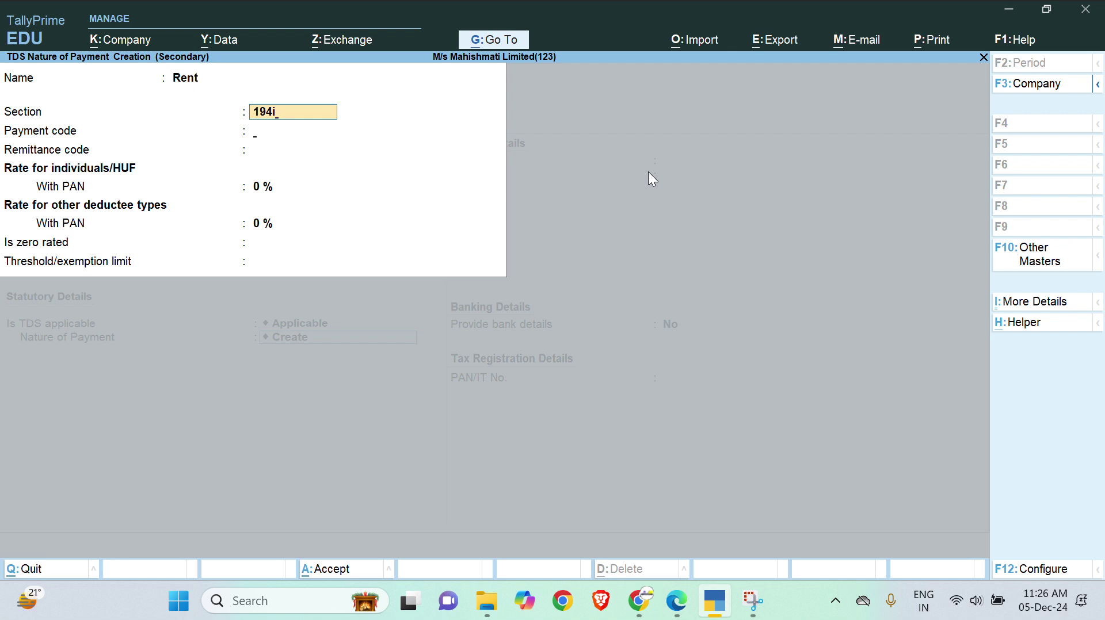
pyautogui.press('Return')
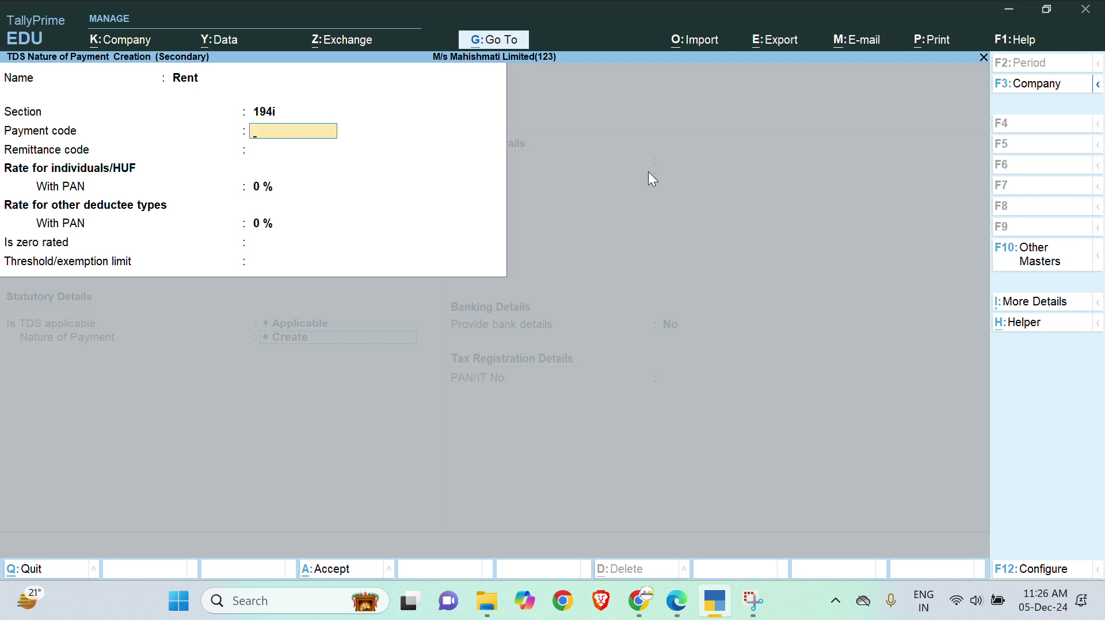
pyautogui.write('94i')
pyautogui.press('Return')
pyautogui.press('Return')
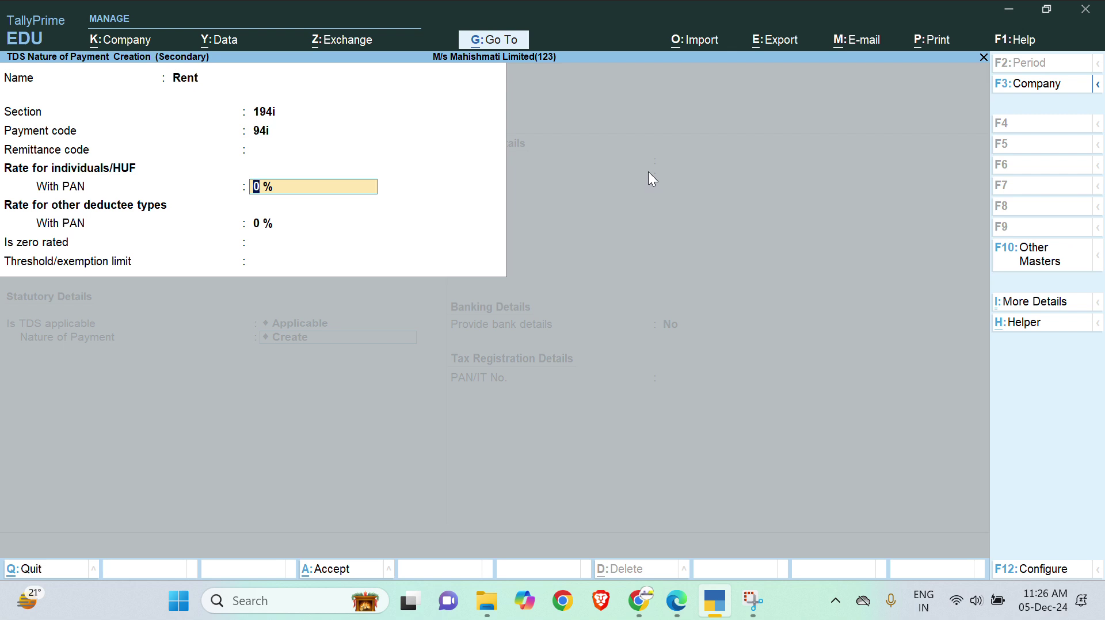
# Set the with-PAN rates for individuals/HUF and other deductee types to 10 % and enter a threshold limit of 20000
pyautogui.write('10')
pyautogui.press('Return')
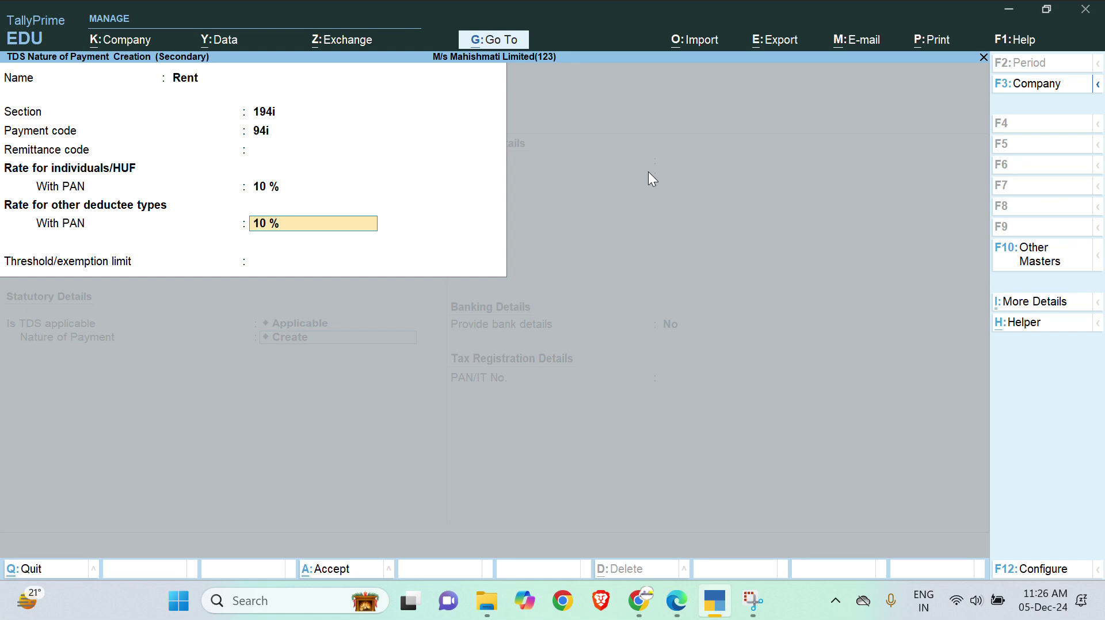
pyautogui.hotkey('alt', 'Tab')
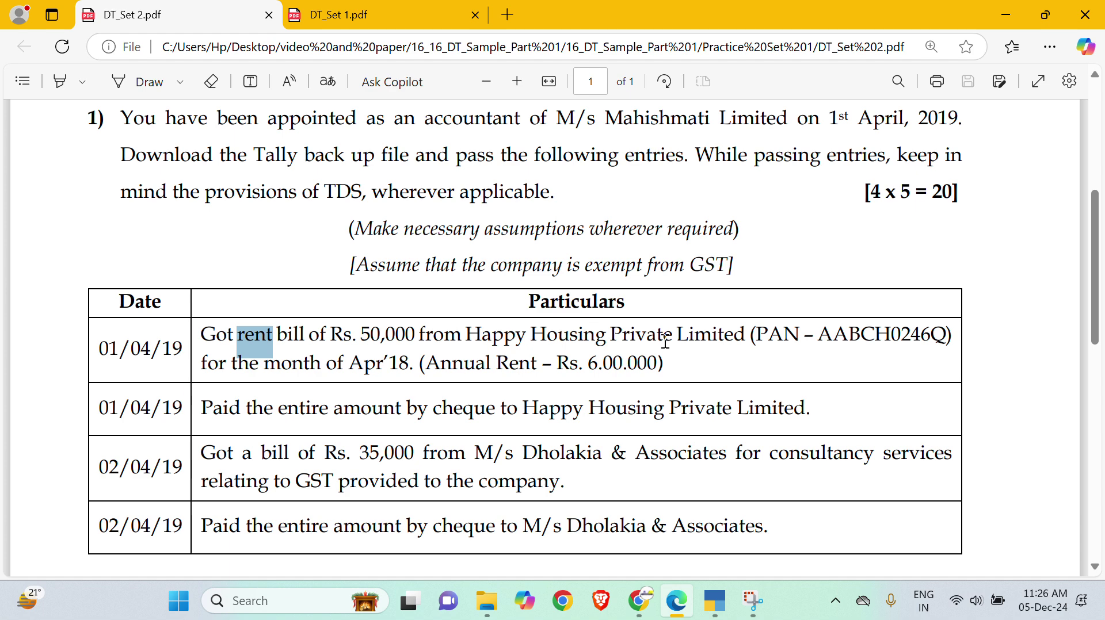
pyautogui.hotkey('alt', 'Tab')
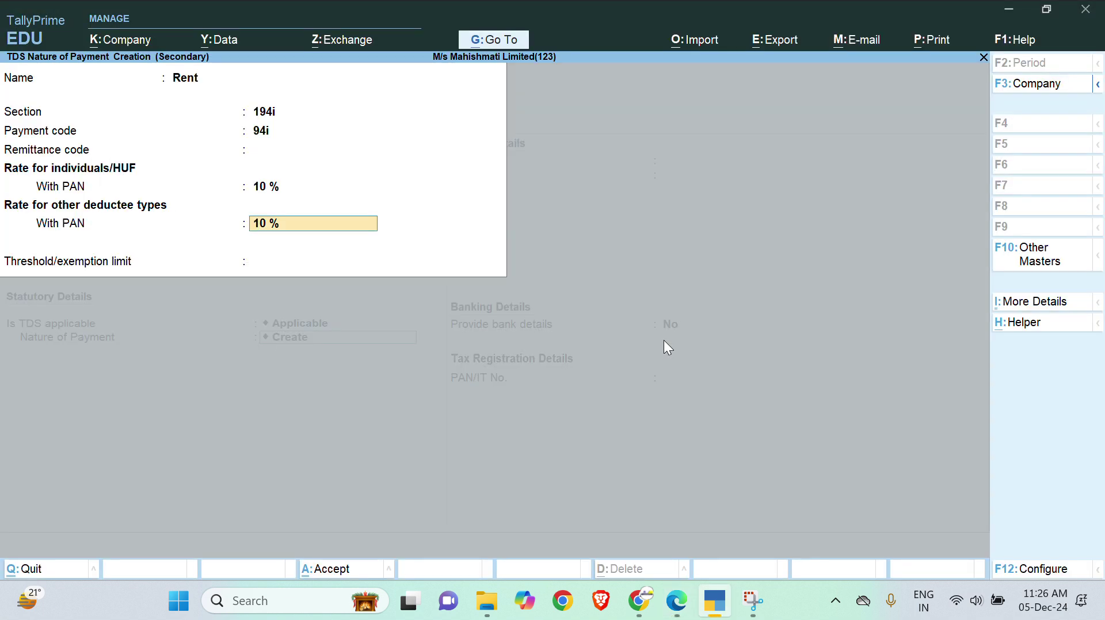
pyautogui.press('Return')
pyautogui.write('20000')
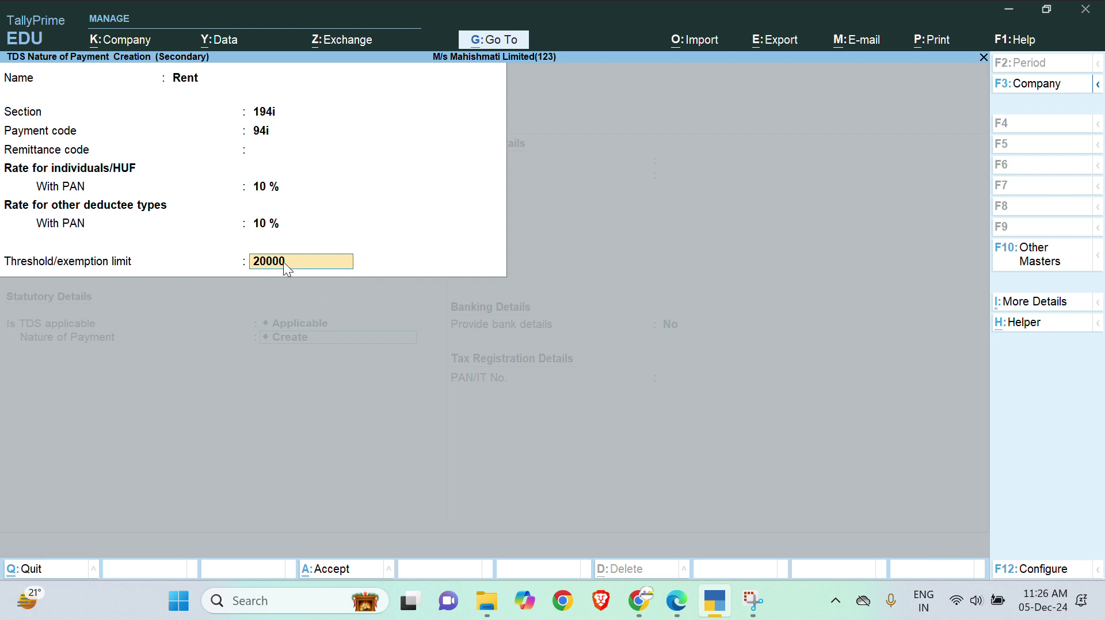
# Compare the annual rent stated in the question PDF with the threshold limit entered in TallyPrime
pyautogui.hotkey('alt', 'Tab')
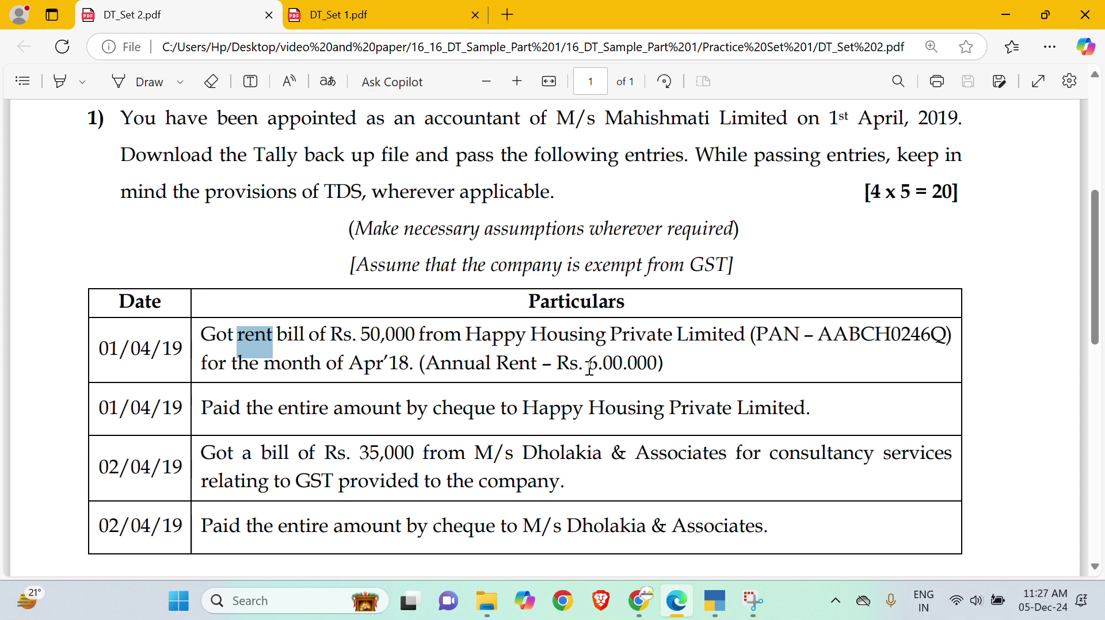
pyautogui.moveTo(587, 362); pyautogui.dragTo(659, 362)
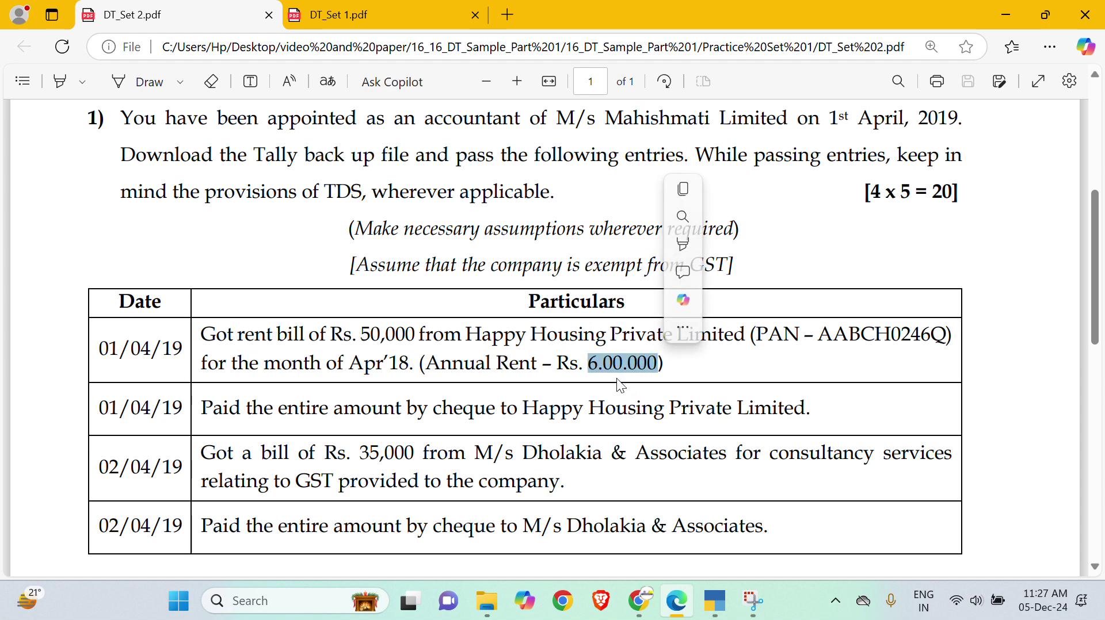
pyautogui.hotkey('alt', 'Tab')
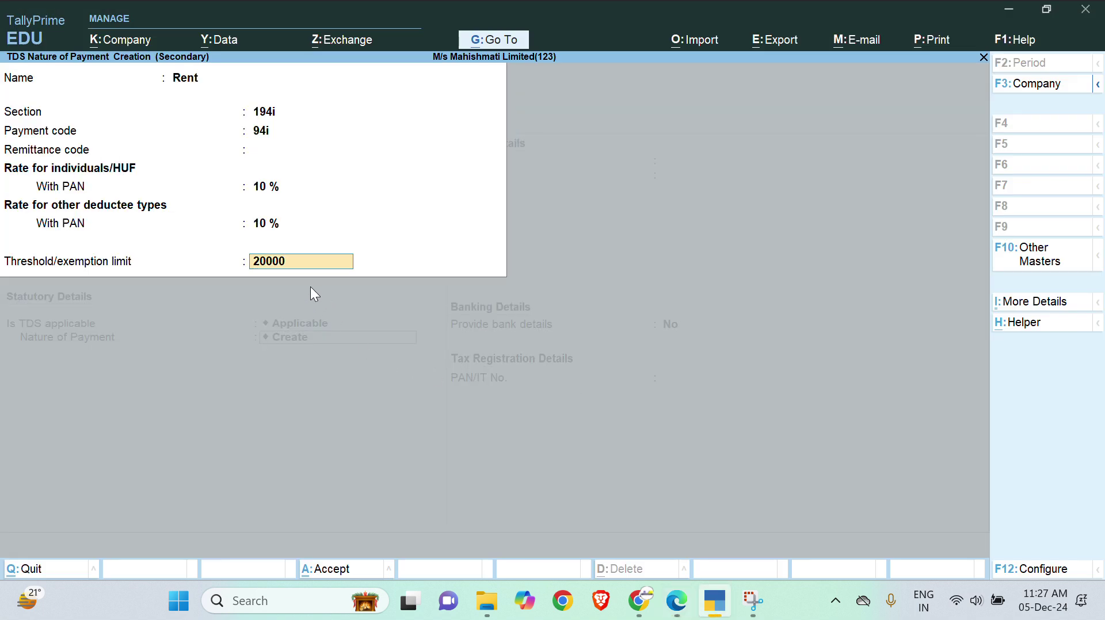
pyautogui.hotkey('alt', 'Tab')
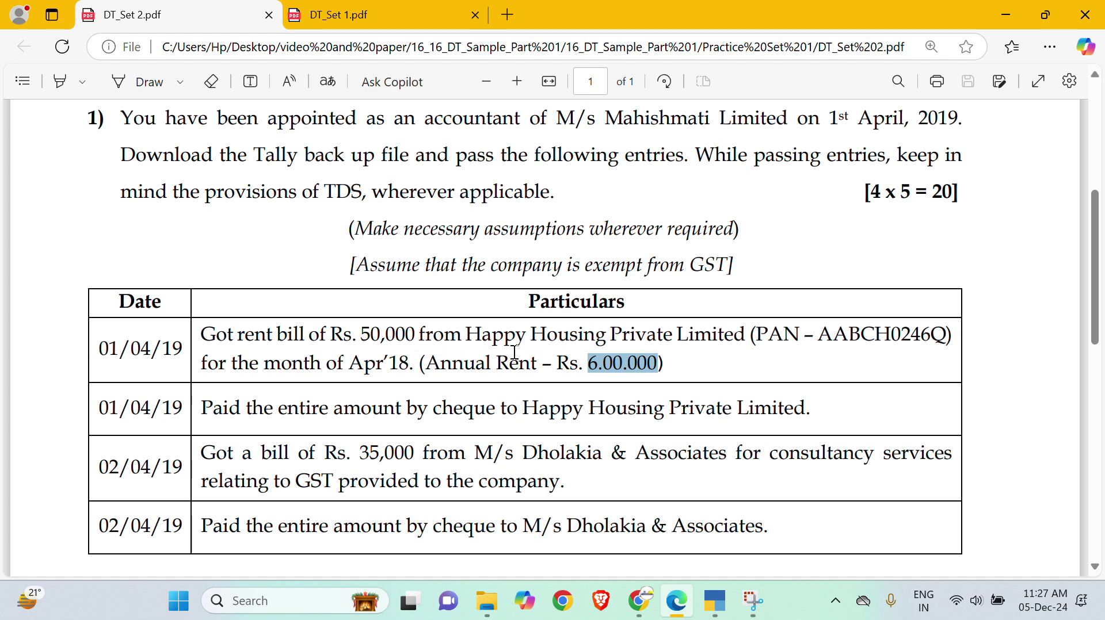
# Return to TallyPrime, accept the Rent nature of payment with its 20,000 threshold, and save the Rent ledger into the journal
pyautogui.hotkey('alt', 'Tab')
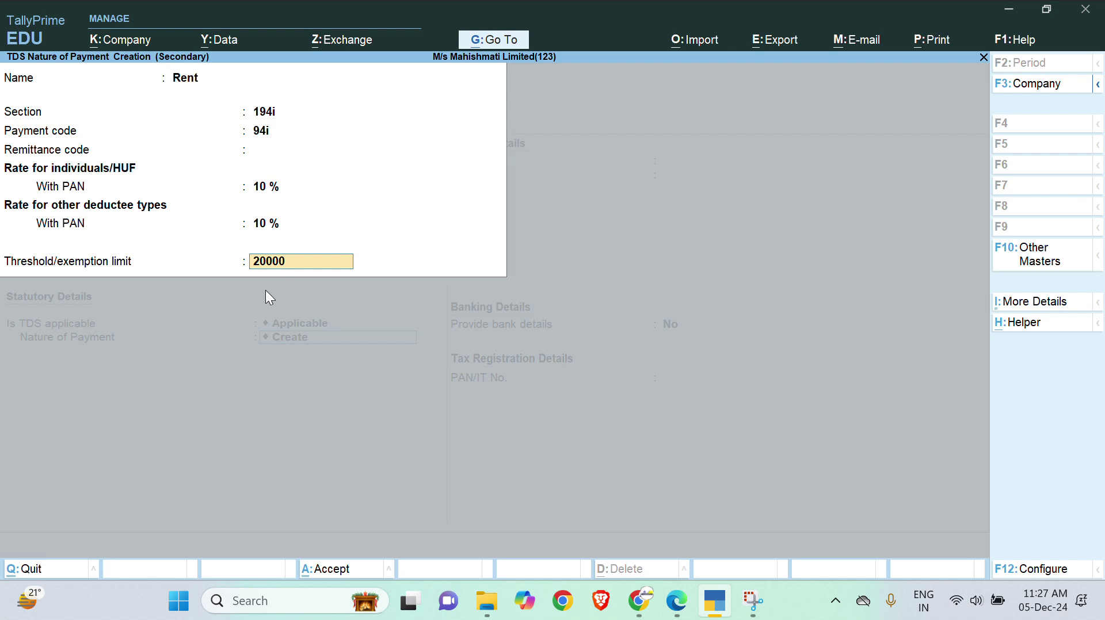
pyautogui.press('Return')
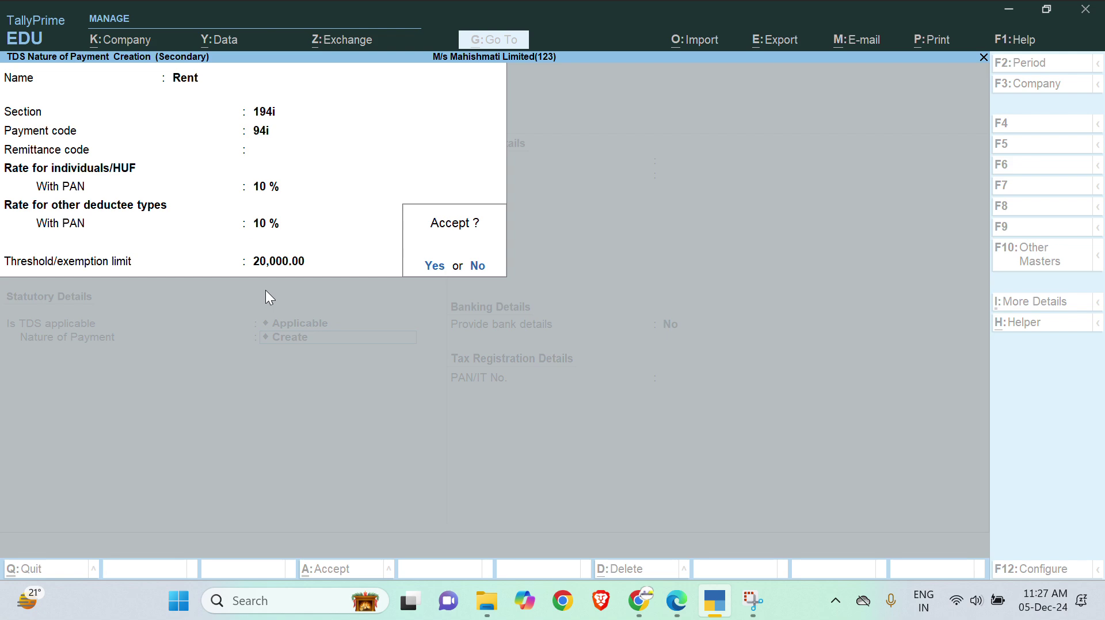
pyautogui.press('Return')
pyautogui.press('Return')
pyautogui.press('Return')
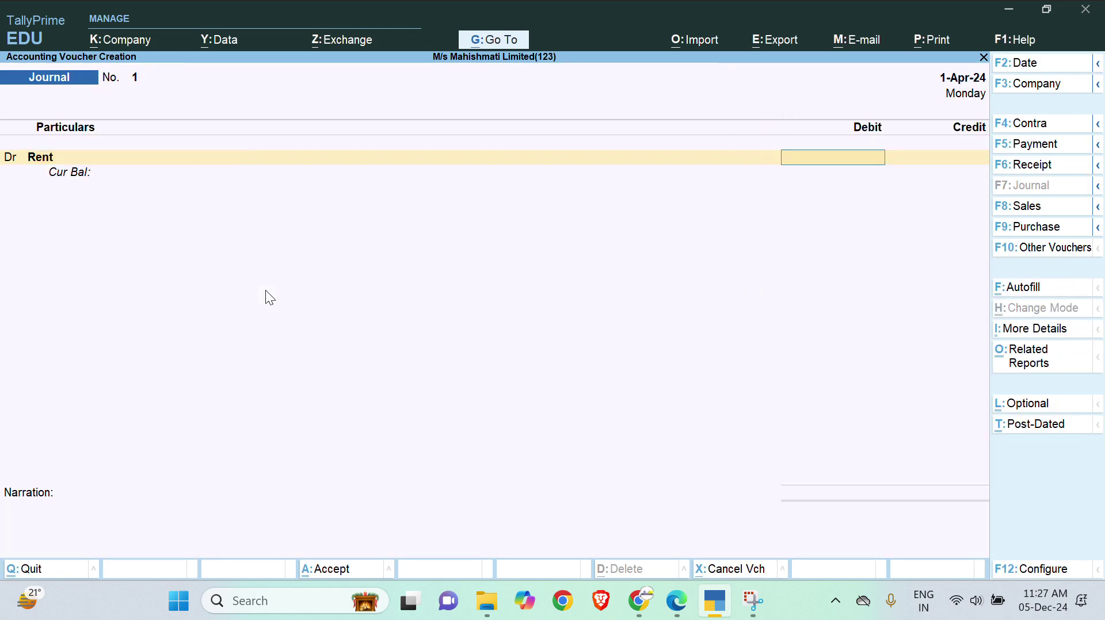
# Reopen the Rent ledger and its nature of payment to review the section, TDS rates and threshold limit, then return to the journal
pyautogui.write('50000')
pyautogui.click(32, 159)
pyautogui.hotkey('ctrl', 'Return')
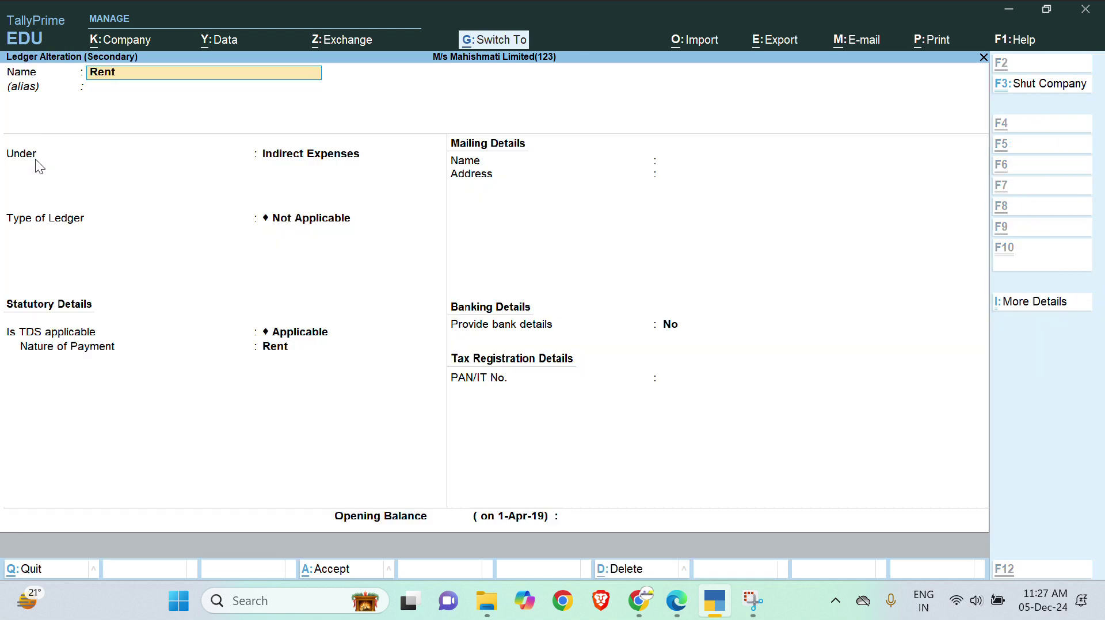
pyautogui.click(281, 348)
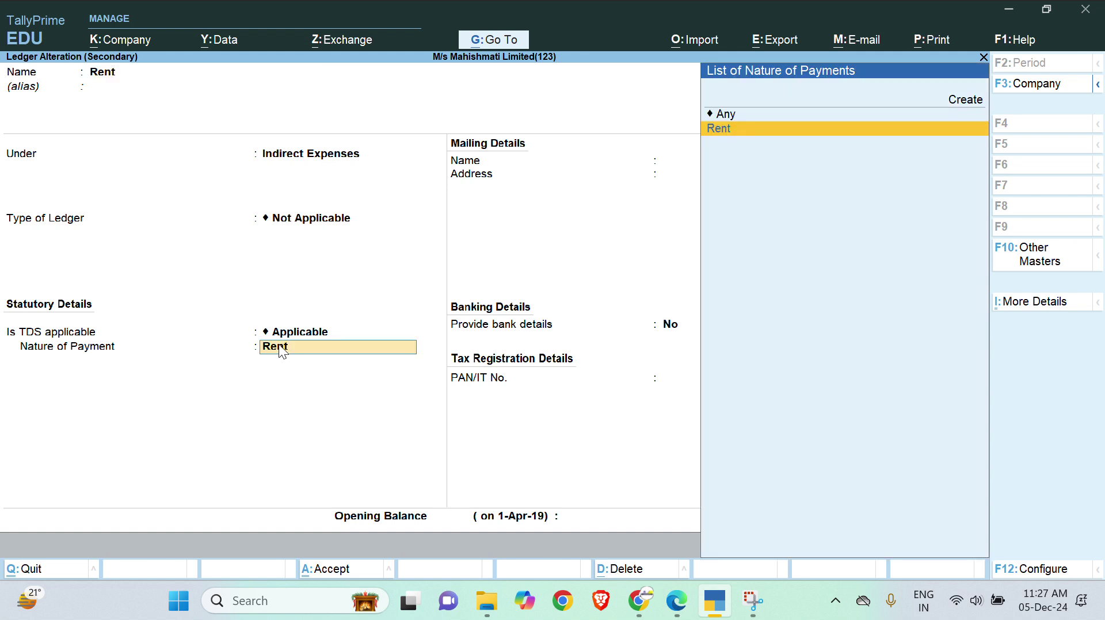
pyautogui.hotkey('ctrl', 'Return')
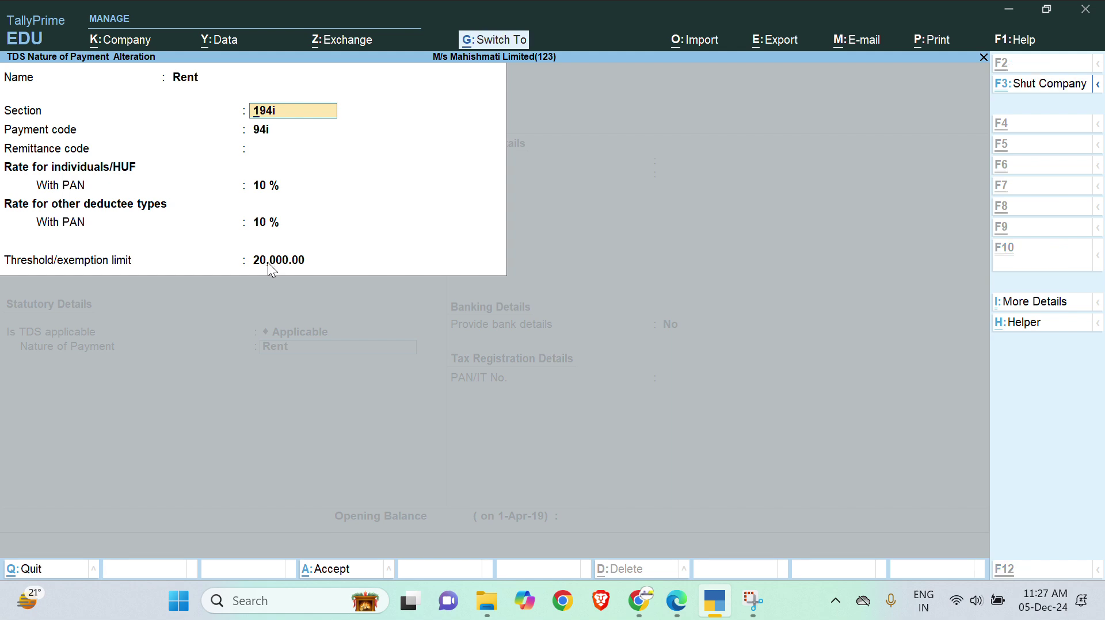
pyautogui.hotkey('ctrl', 'a')
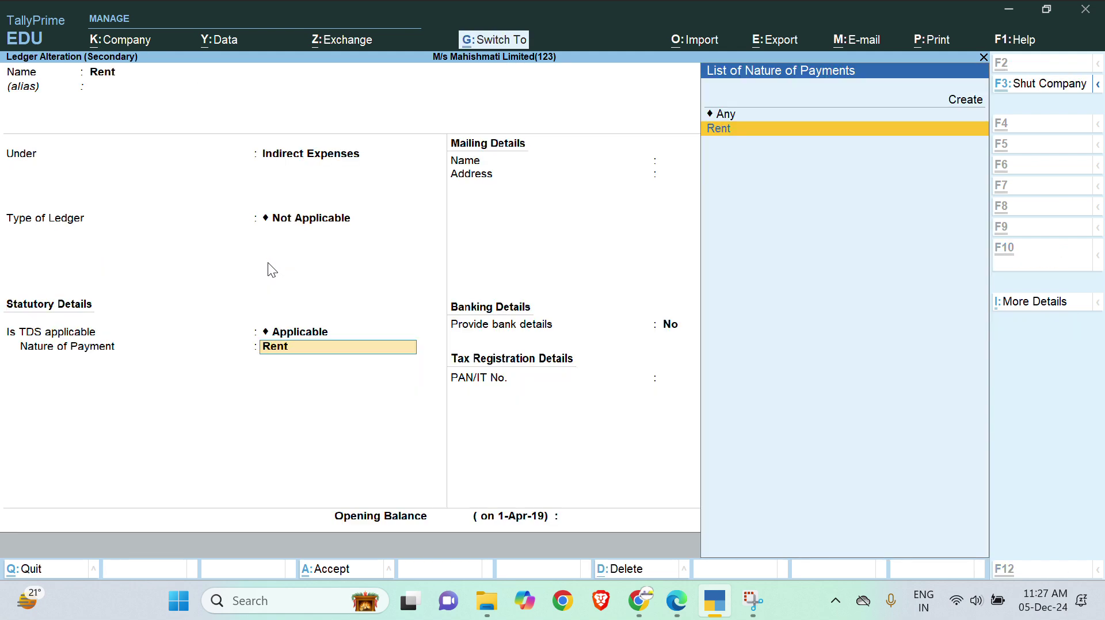
pyautogui.hotkey('ctrl', 'a')
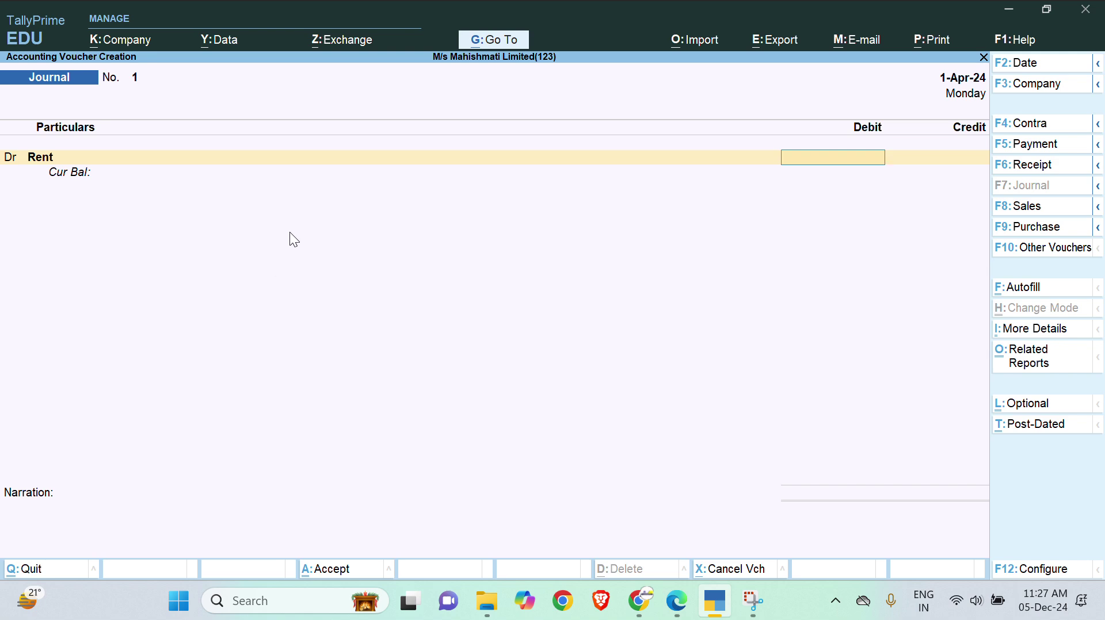
# Check the rent bill amount in the question PDF, then debit Rent with 50000 in TallyPrime and accept Rent as the nature of payment
pyautogui.hotkey('alt', 'Tab')
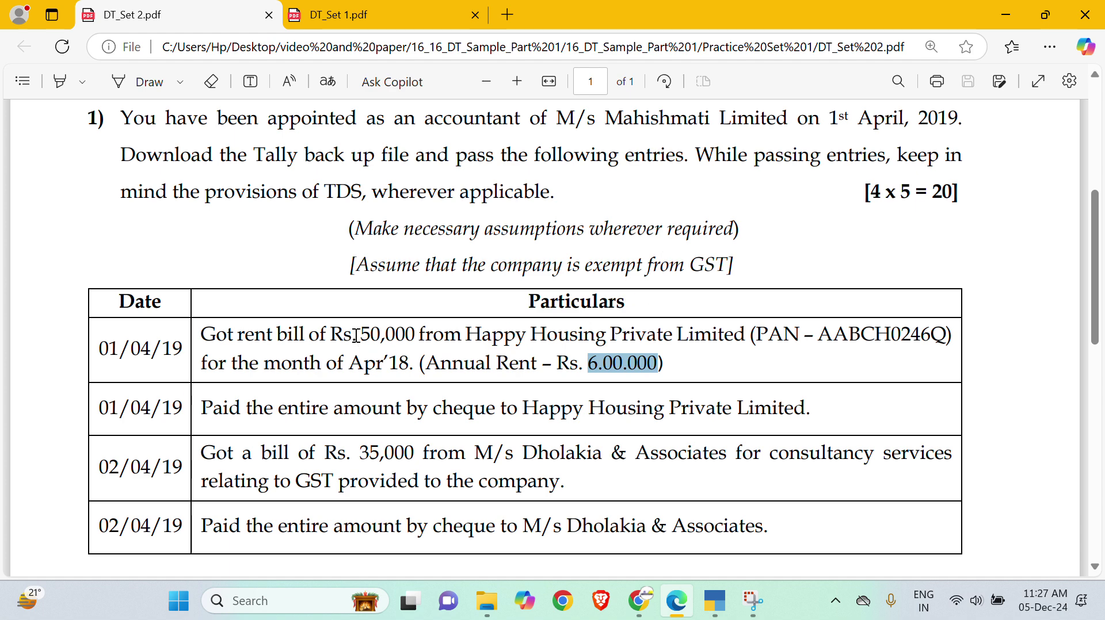
pyautogui.moveTo(356, 335); pyautogui.dragTo(414, 335)
pyautogui.hotkey('alt', 'Tab')
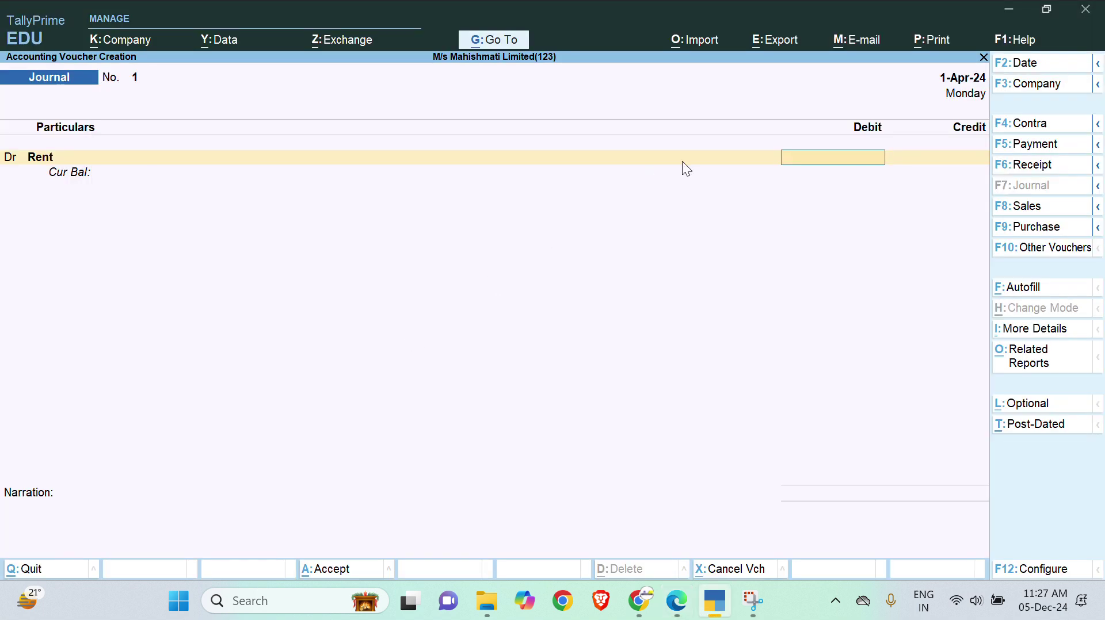
pyautogui.write('50000')
pyautogui.press('Return')
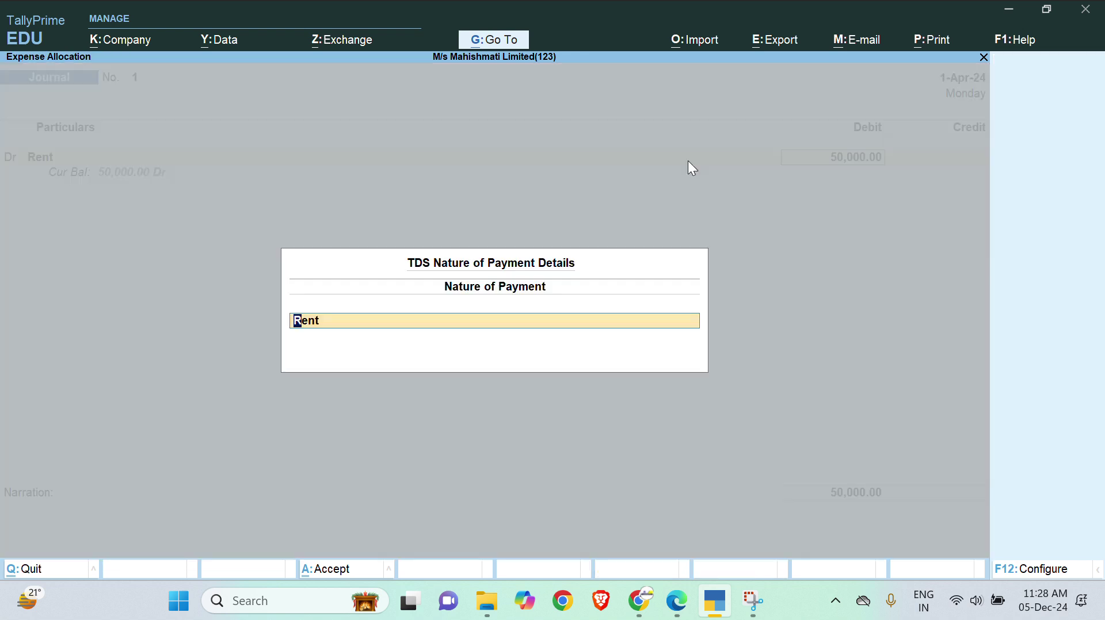
pyautogui.press('Return')
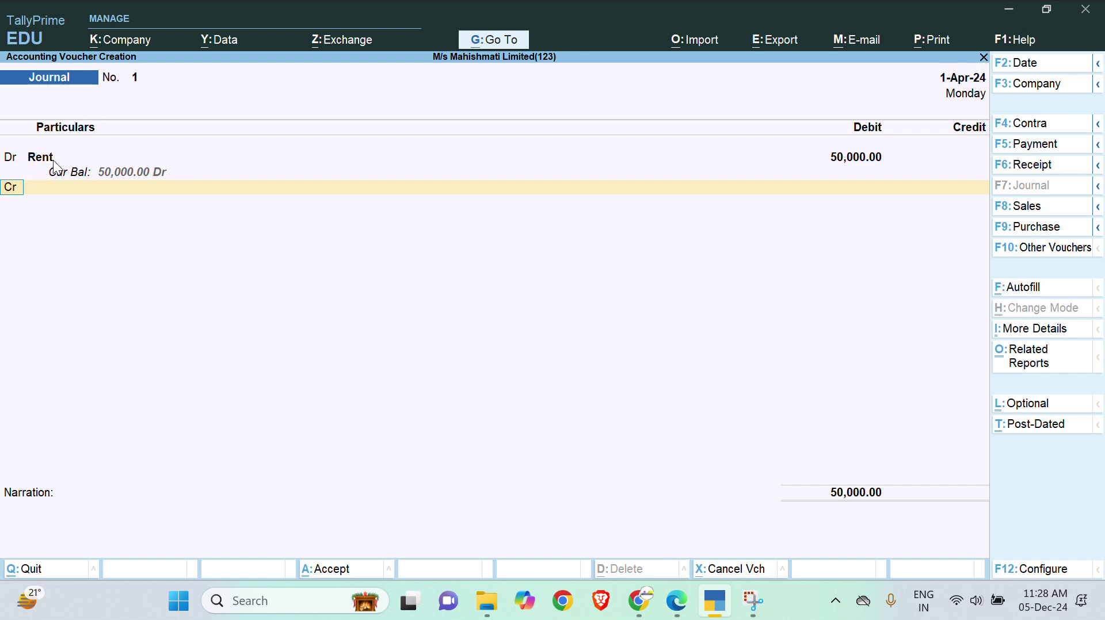
# Create a ledger for the journal's credit line, copying the name Happy Housing Private Limited from the question PDF into TallyPrime
pyautogui.press('Return')
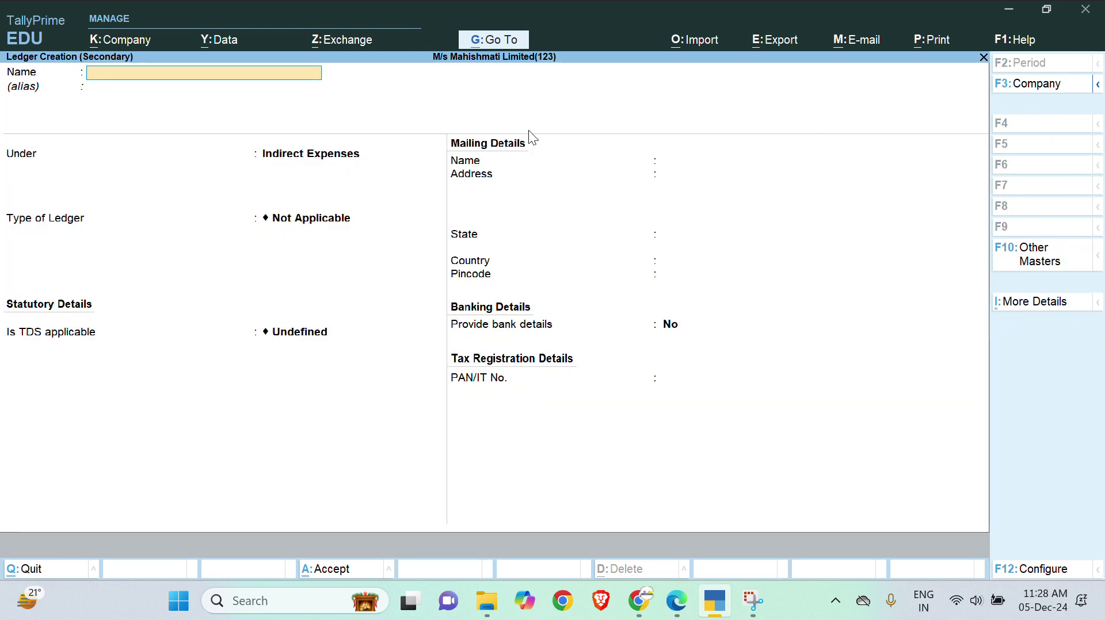
pyautogui.hotkey('alt', 'Tab')
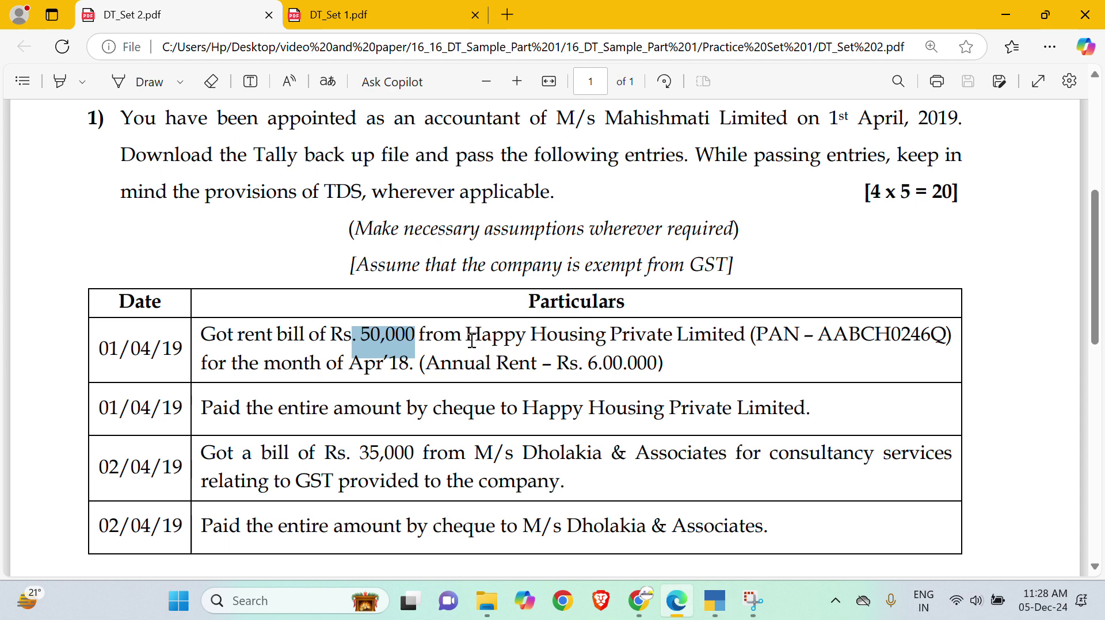
pyautogui.moveTo(472, 341); pyautogui.dragTo(743, 347)
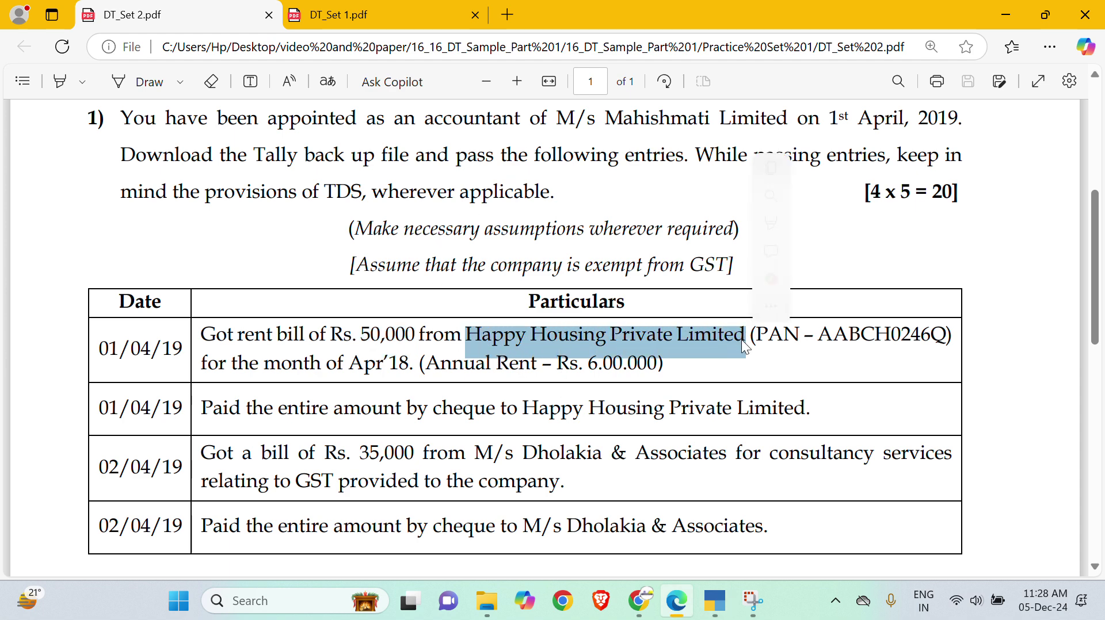
pyautogui.hotkey('ctrl', 'c')
pyautogui.hotkey('alt', 'Tab')
pyautogui.hotkey('ctrl', 'v')
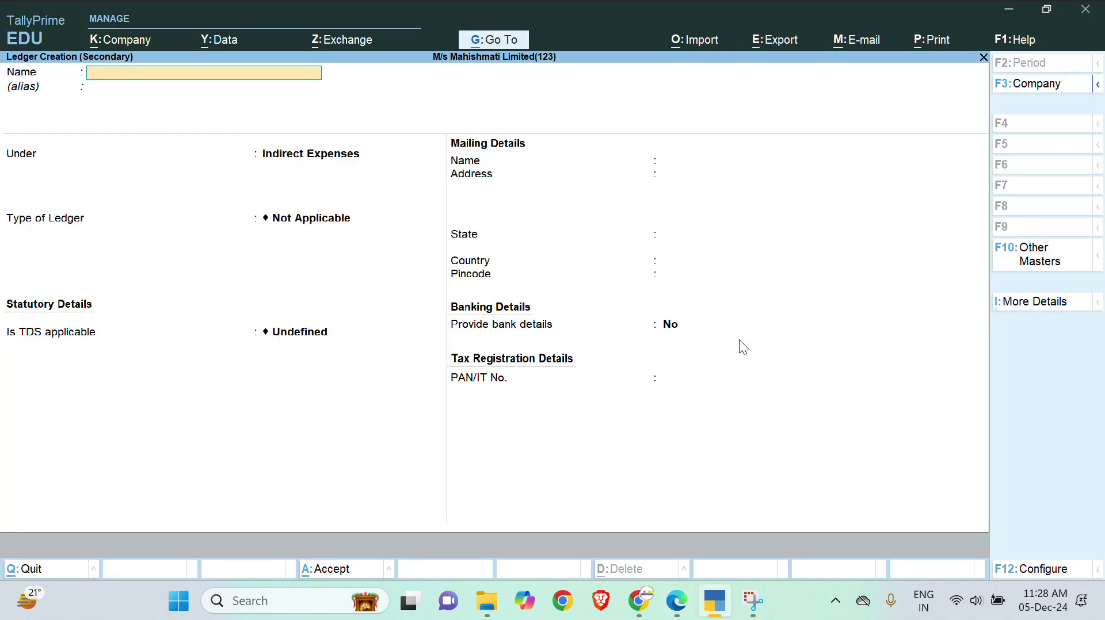
pyautogui.press('Return')
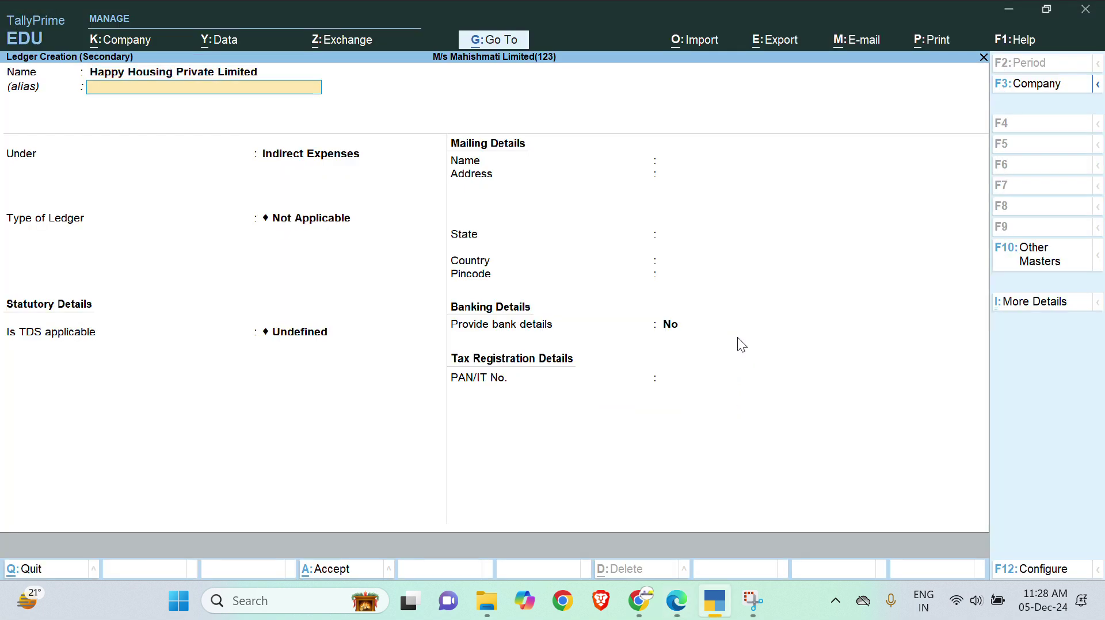
# Place the Happy Housing Private Limited ledger under Sundry Creditors, keeping bill-by-bill balances on and the credit period blank
pyautogui.write('Cre')
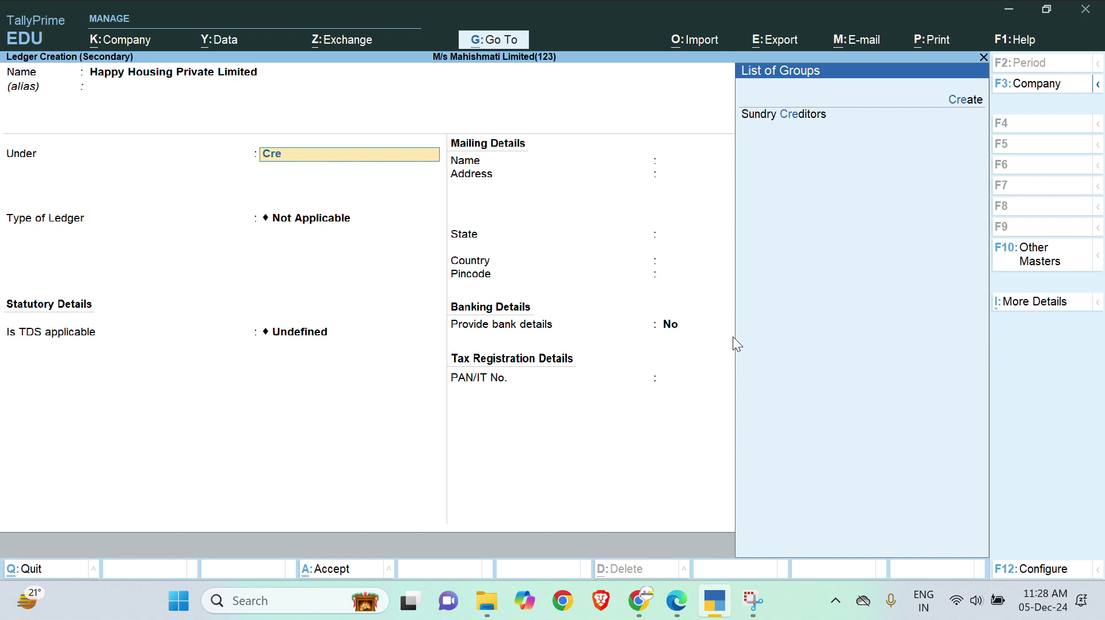
pyautogui.press('Return')
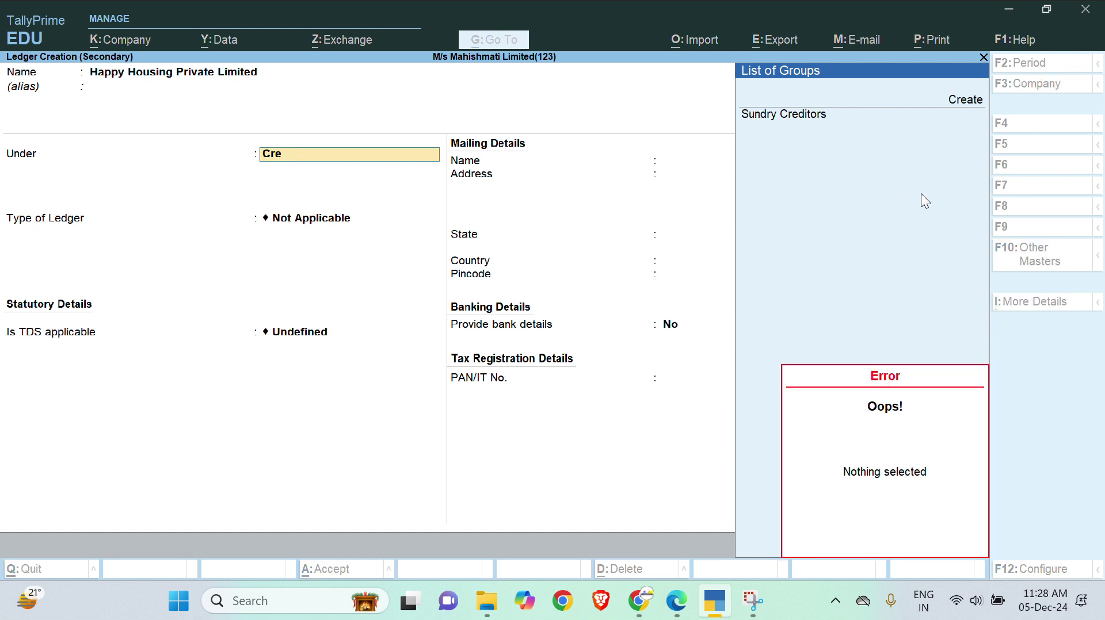
pyautogui.click(824, 115)
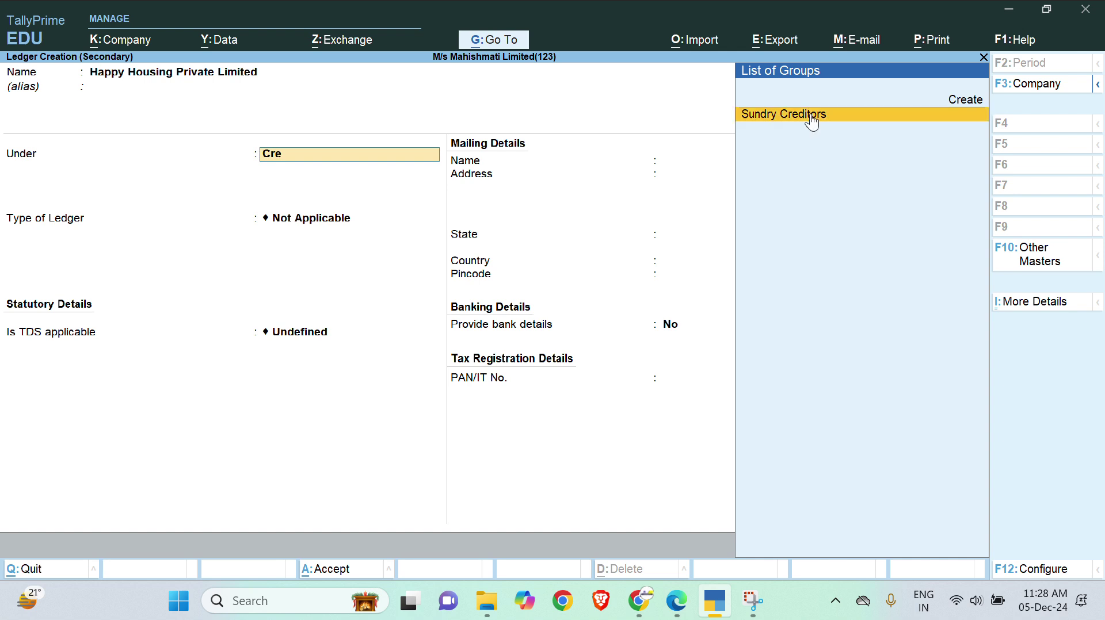
pyautogui.click(812, 118)
pyautogui.press('Return')
pyautogui.press('Return')
pyautogui.press('Return')
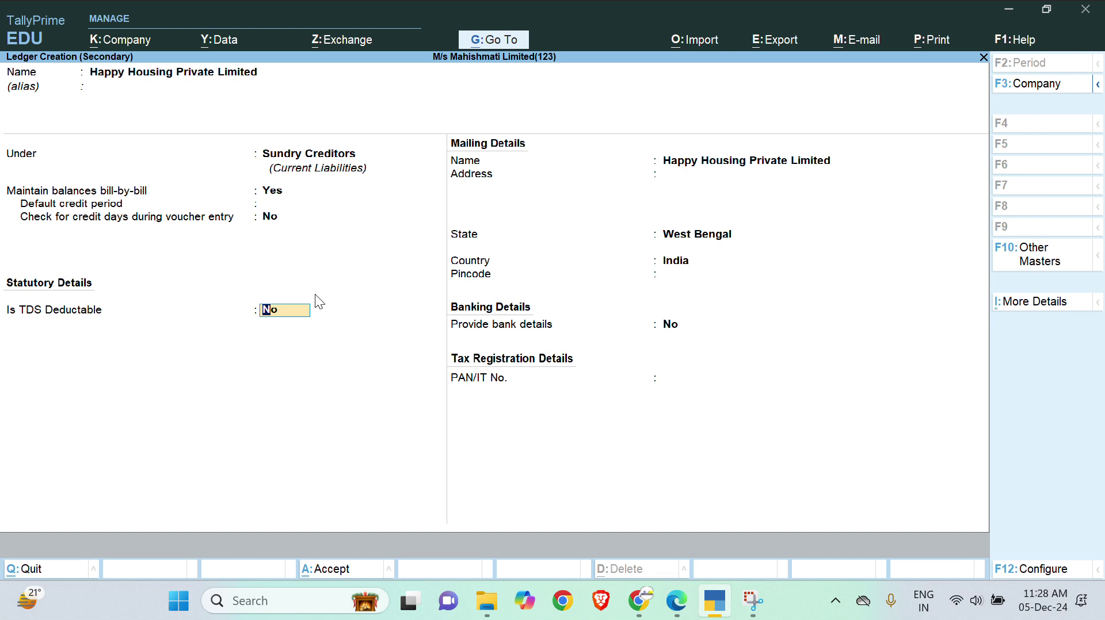
# Make the party TDS deductable as Company - Resident, deducting TDS in the same voucher for Rent without advanced TDS entries
pyautogui.write('y')
pyautogui.press('Return')
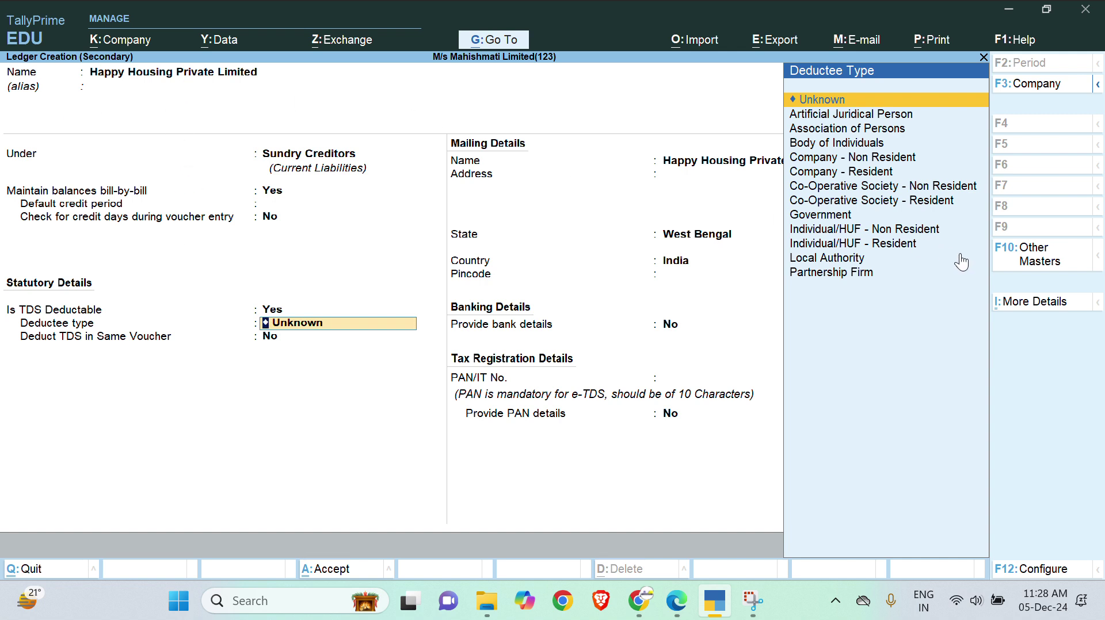
pyautogui.click(852, 172)
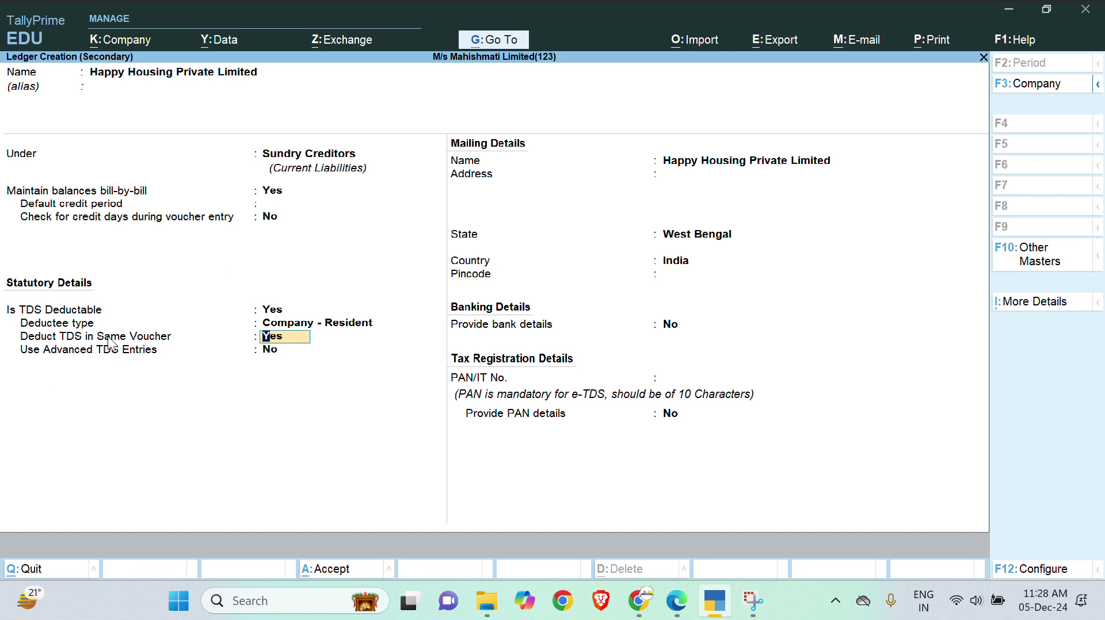
pyautogui.press('Return')
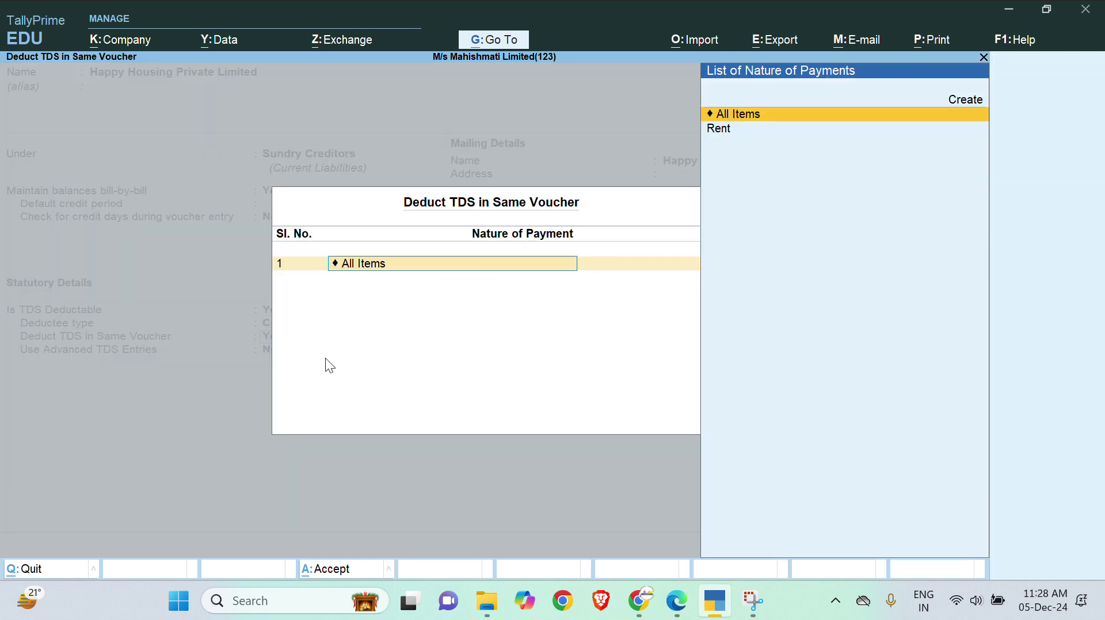
pyautogui.click(726, 130)
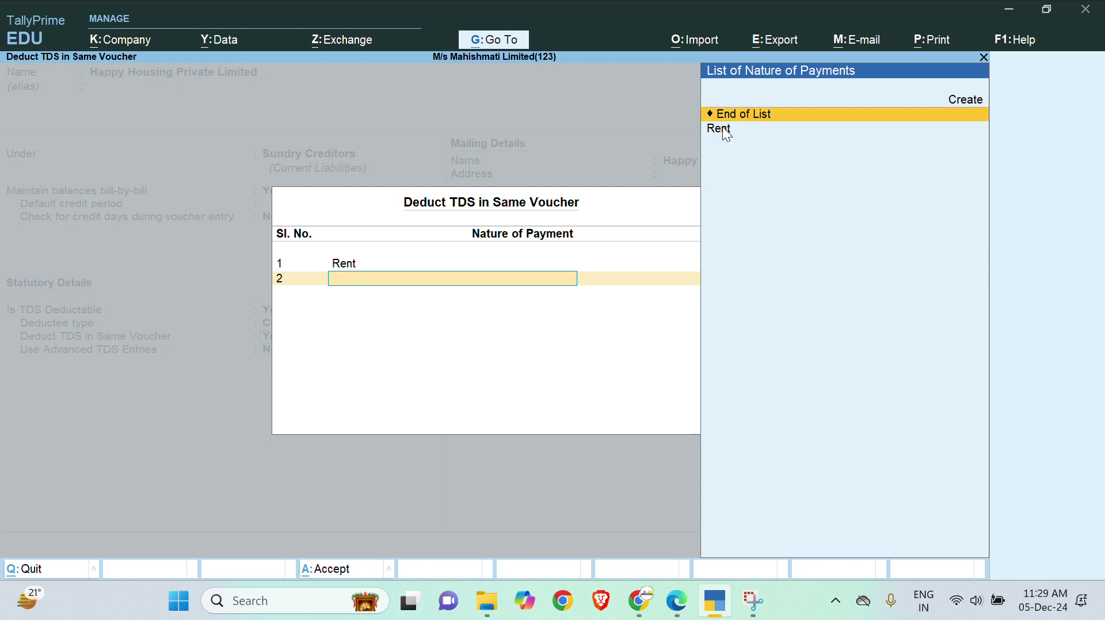
pyautogui.press('Return')
pyautogui.press('Return')
# Keep West Bengal as the state without bank details, and copy the party's PAN from the question PDF into its TallyPrime ledger
pyautogui.press('Return')
pyautogui.press('Return')
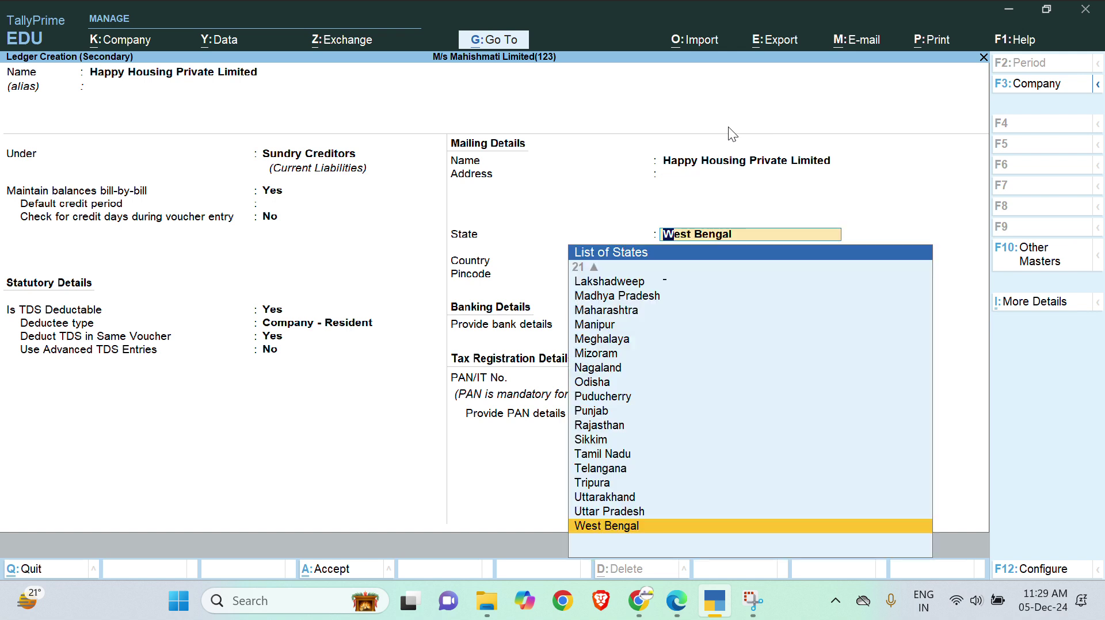
pyautogui.press('Return')
pyautogui.press('Return')
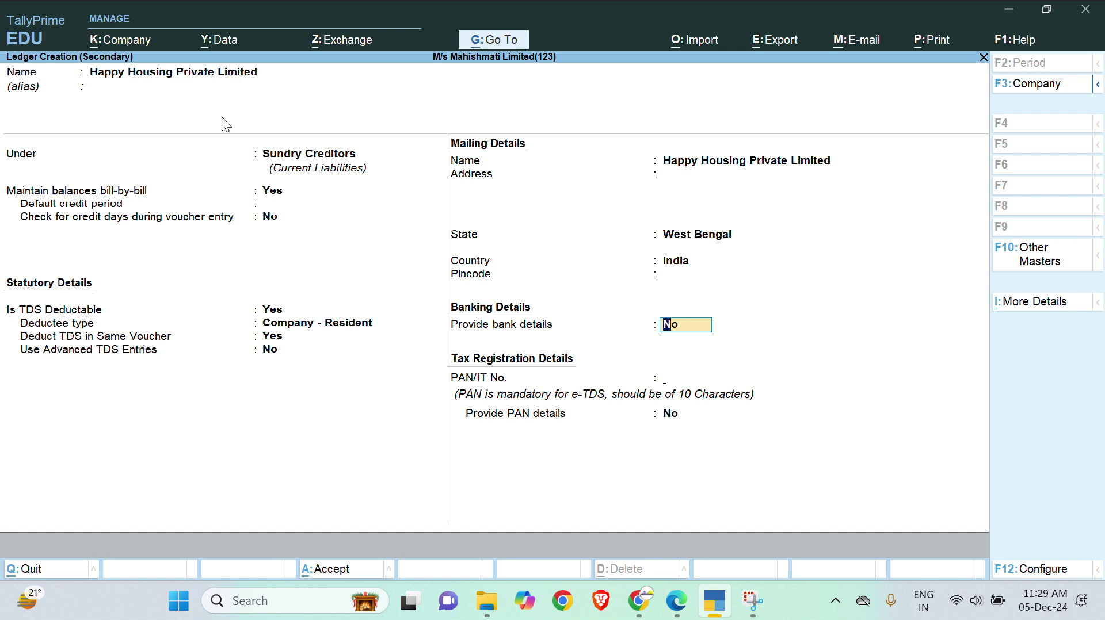
pyautogui.press('Return')
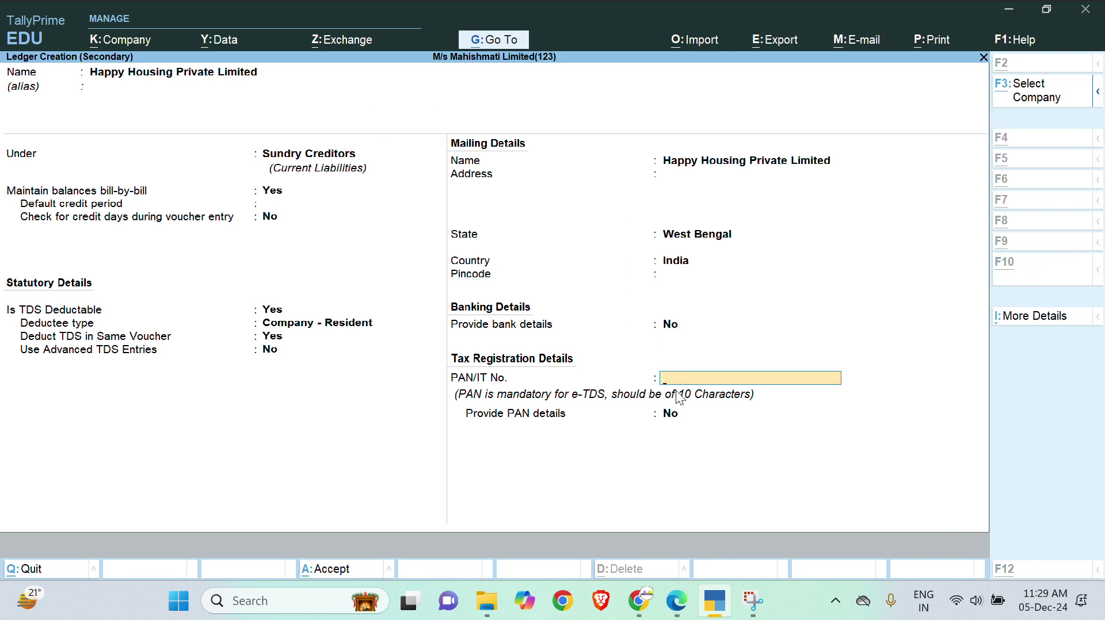
pyautogui.hotkey('alt', 'Tab')
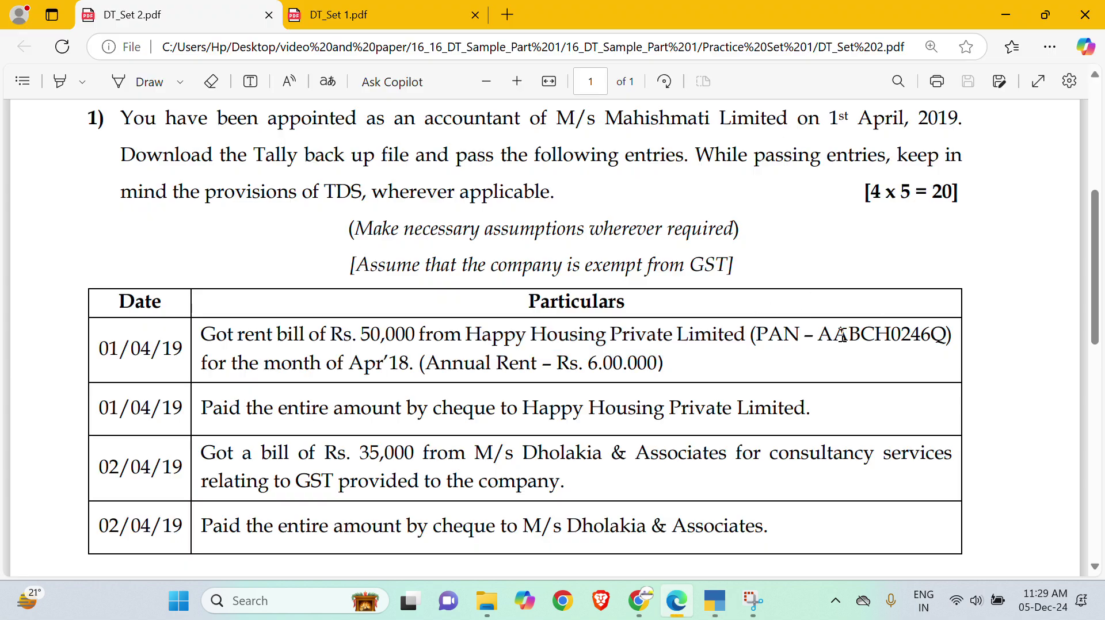
pyautogui.doubleClick(862, 344)
pyautogui.hotkey('ctrl', 'c')
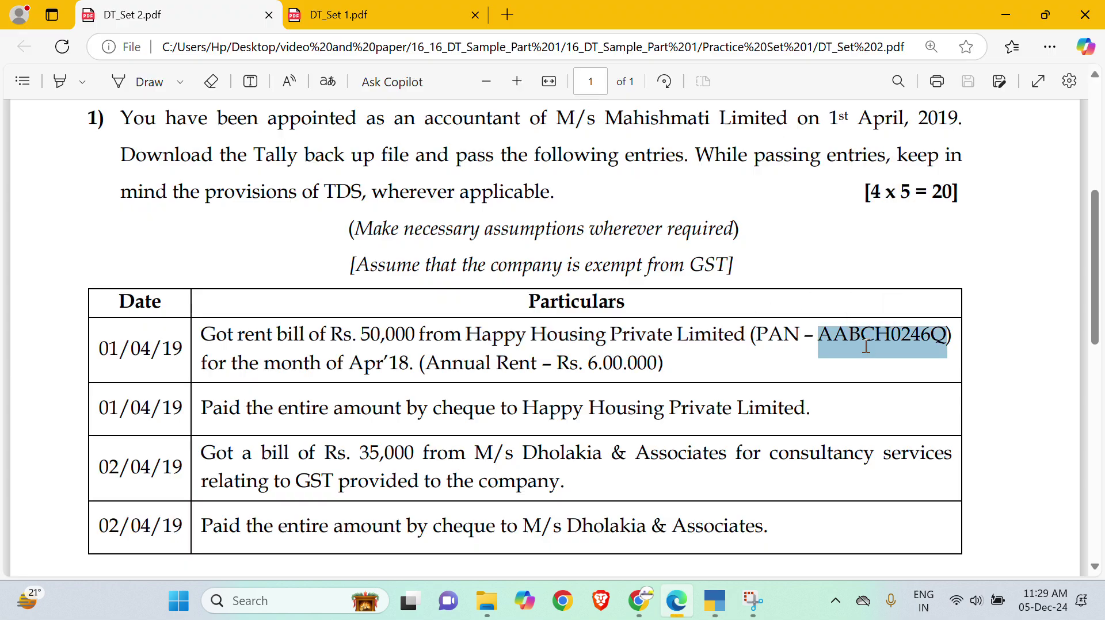
pyautogui.hotkey('alt', 'Tab')
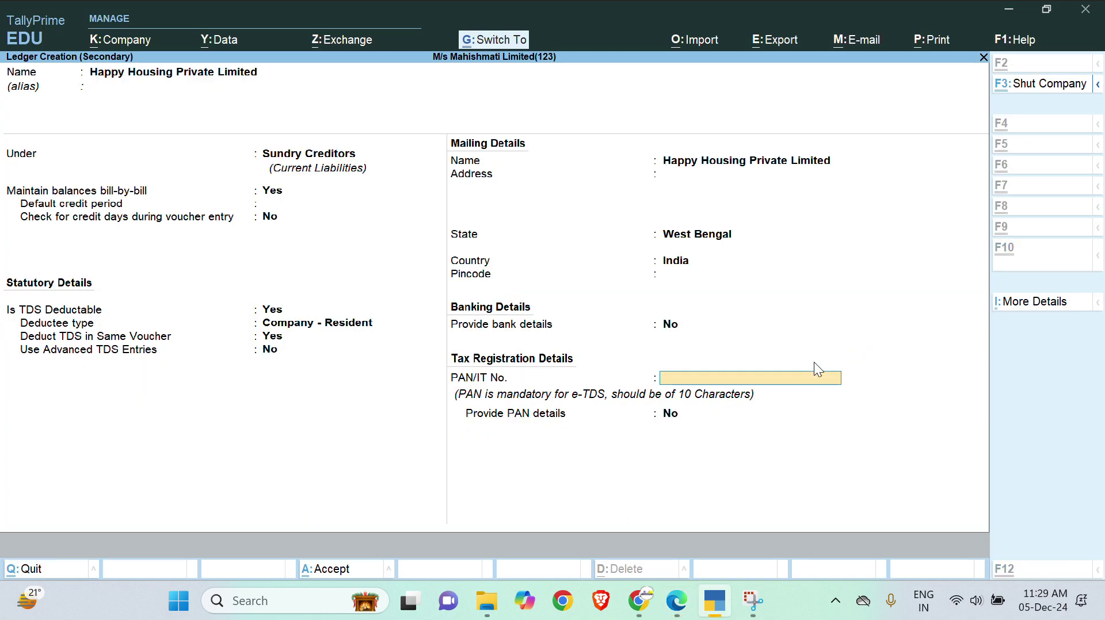
pyautogui.hotkey('ctrl', 'v')
pyautogui.press('Return')
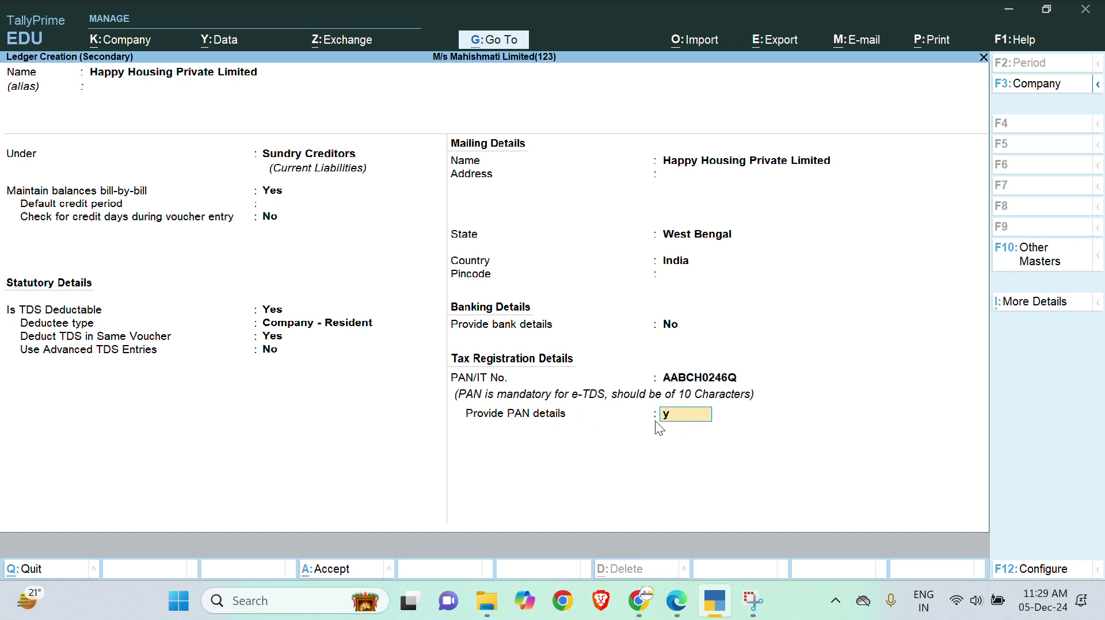
# Set Provide PAN details to Yes and save the Happy Housing Private Limited ledger
pyautogui.press('Return')
pyautogui.press('Return')
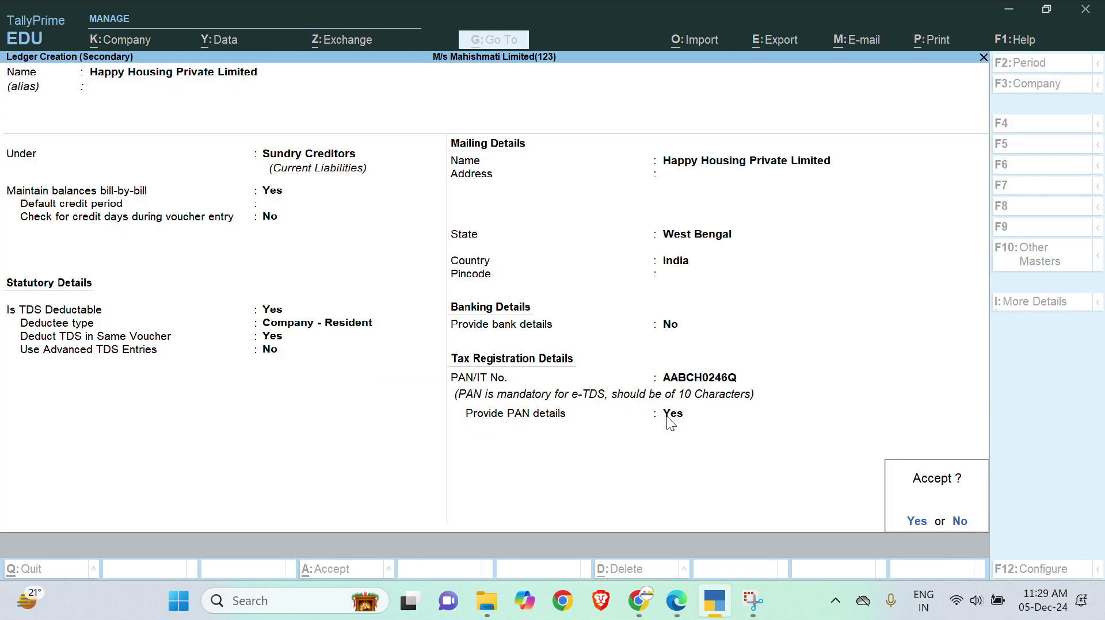
pyautogui.press('Return')
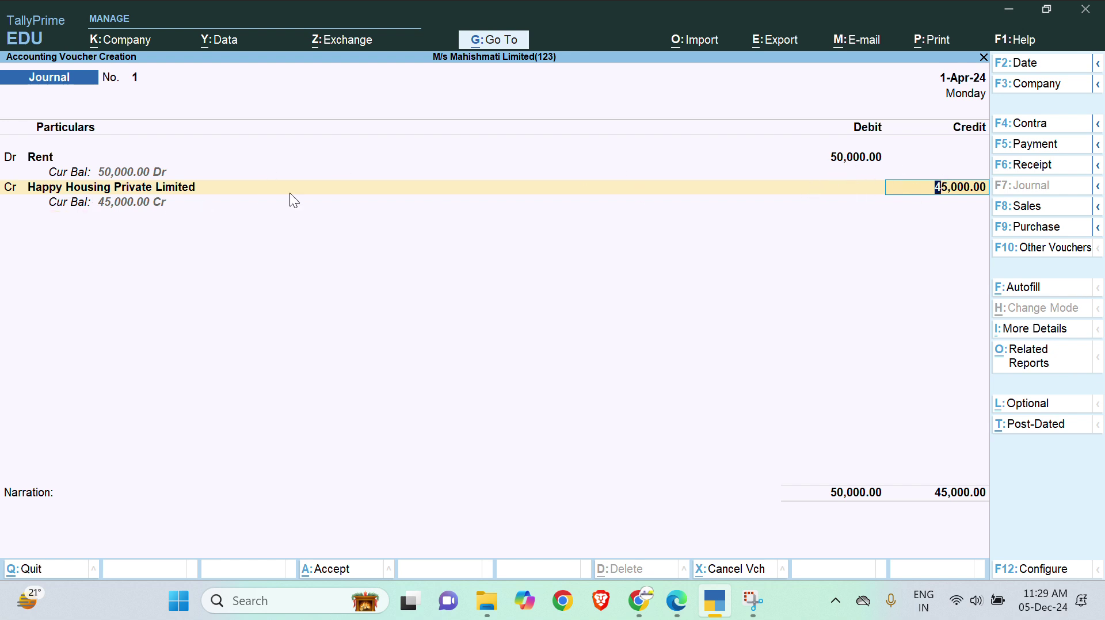
# Credit Happy Housing Private Limited with 45,000, allocating New Ref 1 for 50,000 Cr and New Ref 1 for 5,000 Dr
pyautogui.press('Return')
pyautogui.press('Return')
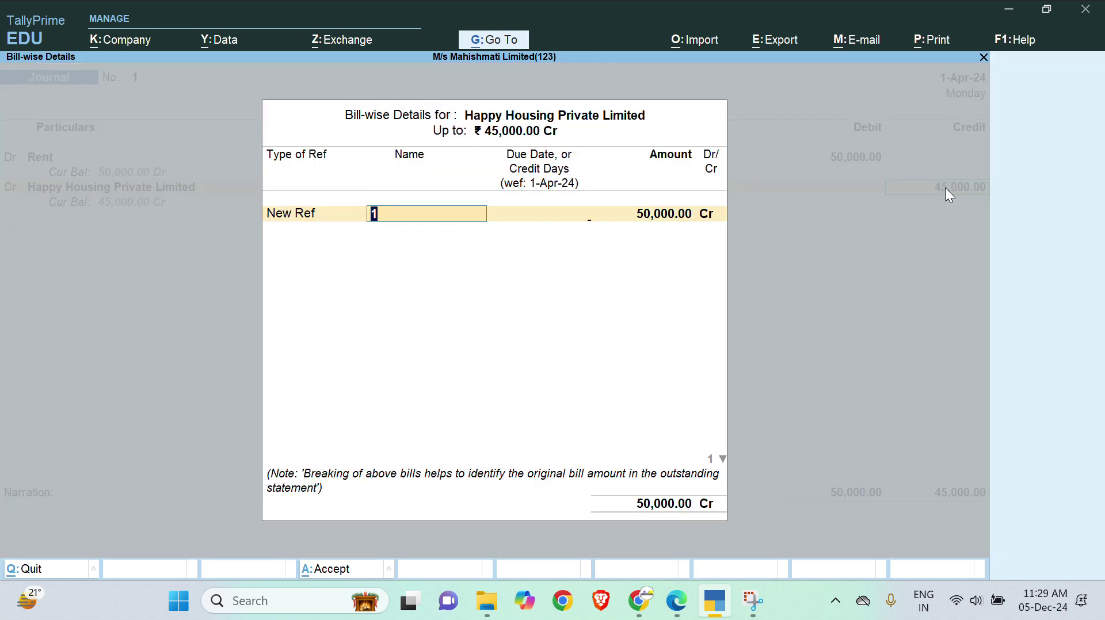
pyautogui.write('1')
pyautogui.press('Return')
pyautogui.press('Return')
pyautogui.press('Return')
pyautogui.press('Return')
pyautogui.press('Return')
pyautogui.press('Return')
pyautogui.press('Return')
pyautogui.press('Return')
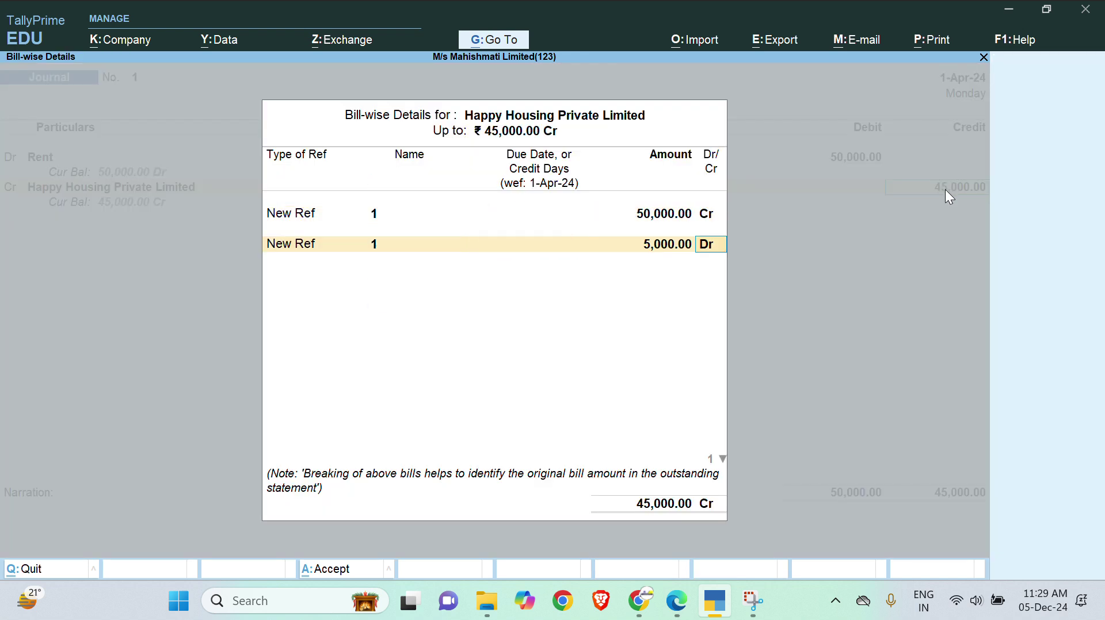
pyautogui.press('Return')
pyautogui.press('Return')
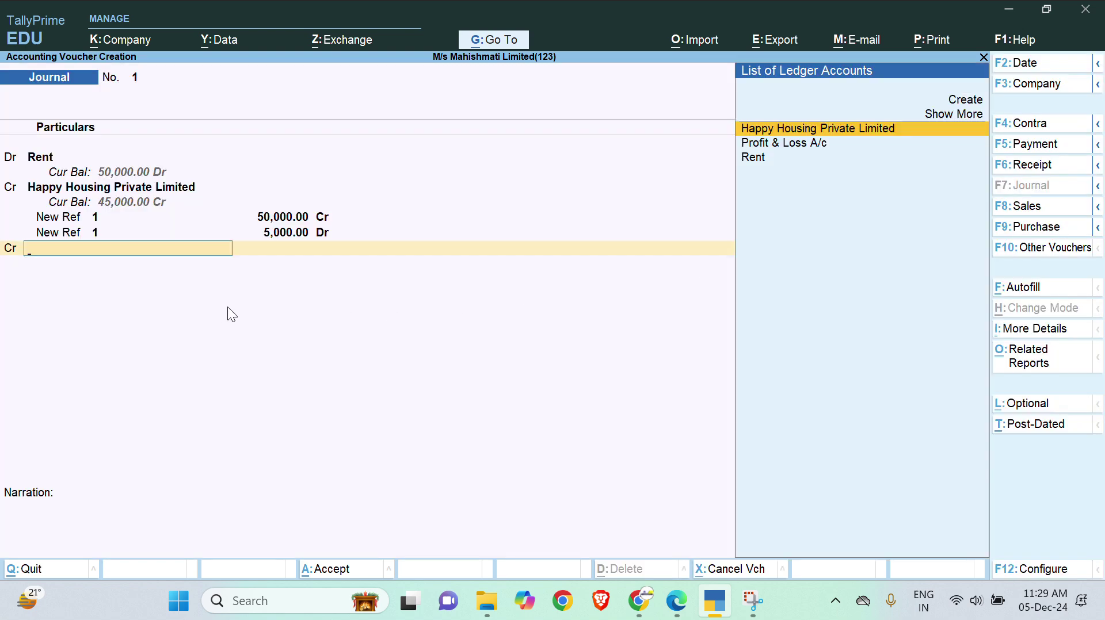
# Start a new ledger named Tds on Rent from the journal's second credit line, under the Duties & Taxes group
pyautogui.hotkey('alt', 'c')
pyautogui.write('Tds')
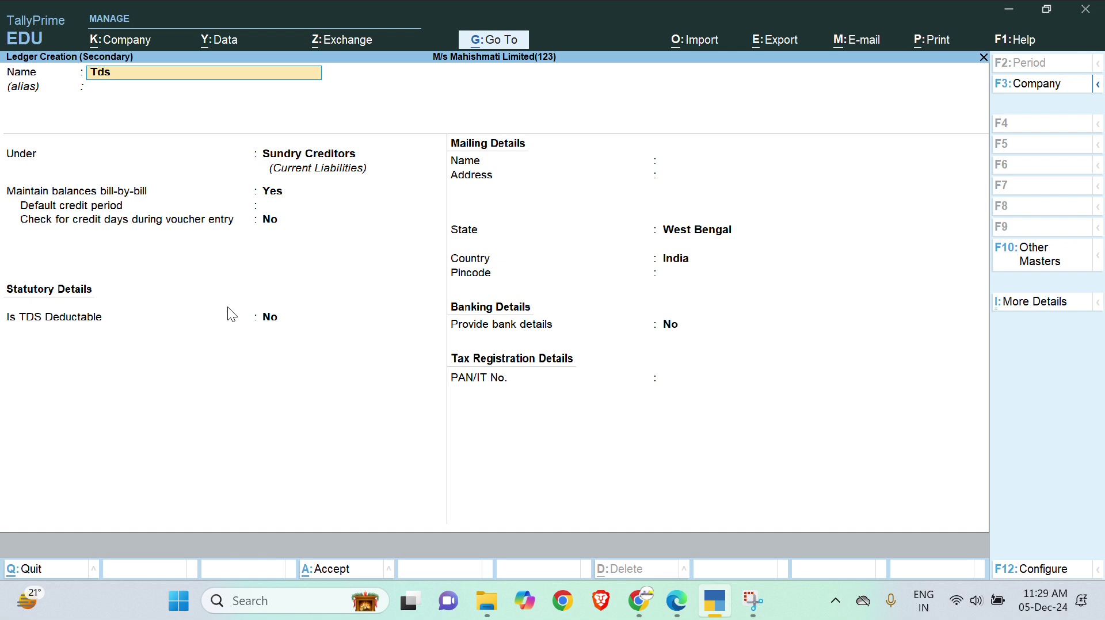
pyautogui.write(' on Rent')
pyautogui.press('Return')
pyautogui.press('Return')
pyautogui.write('Dut')
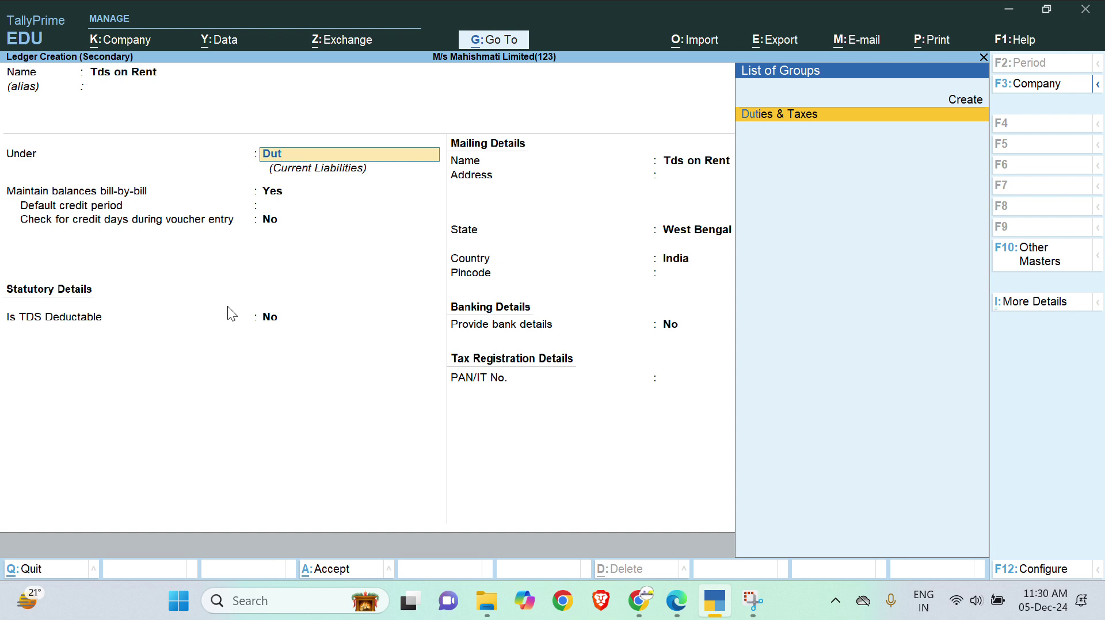
pyautogui.press('Return')
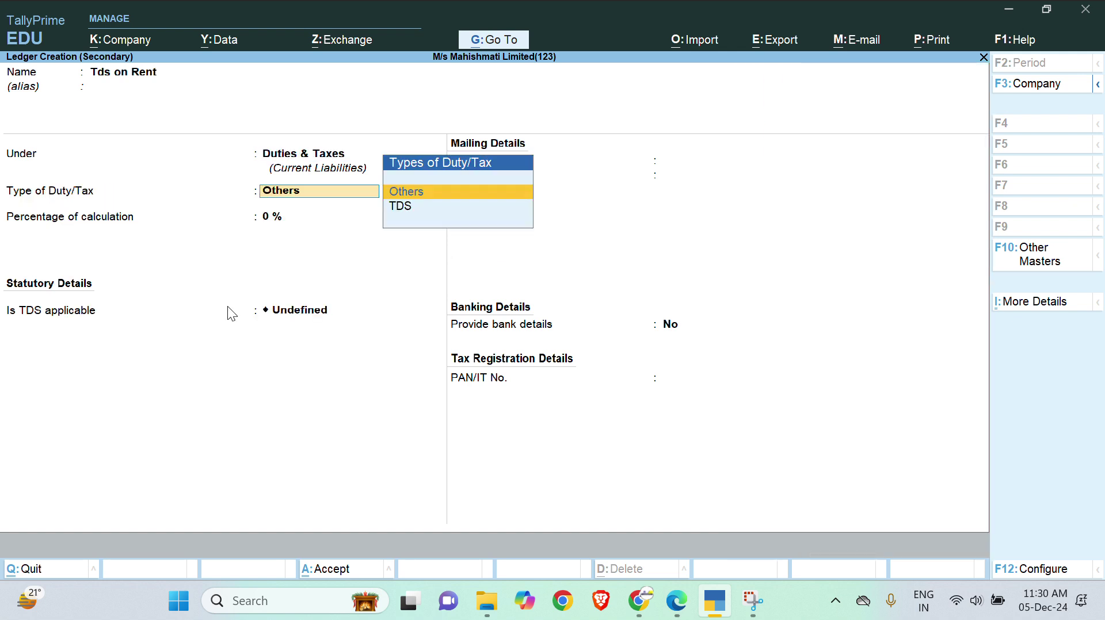
# Set the ledger's duty type to TDS with Rent as nature of payment, leave bank details off and save it
pyautogui.press('Down')
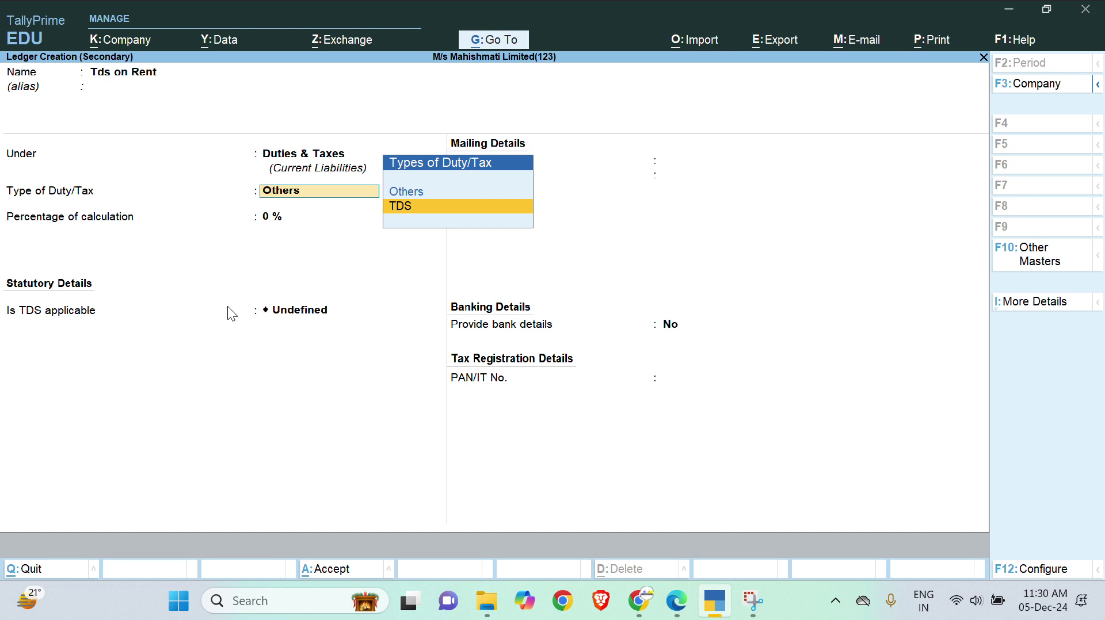
pyautogui.click(464, 218)
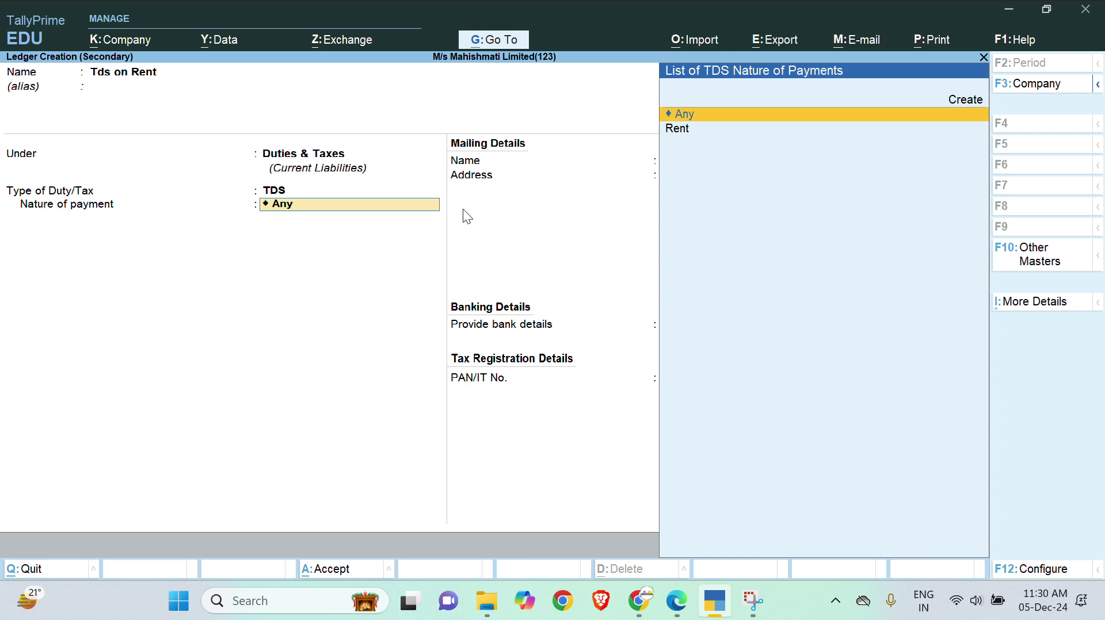
pyautogui.press('Down')
pyautogui.press('Return')
pyautogui.press('Return')
pyautogui.press('Return')
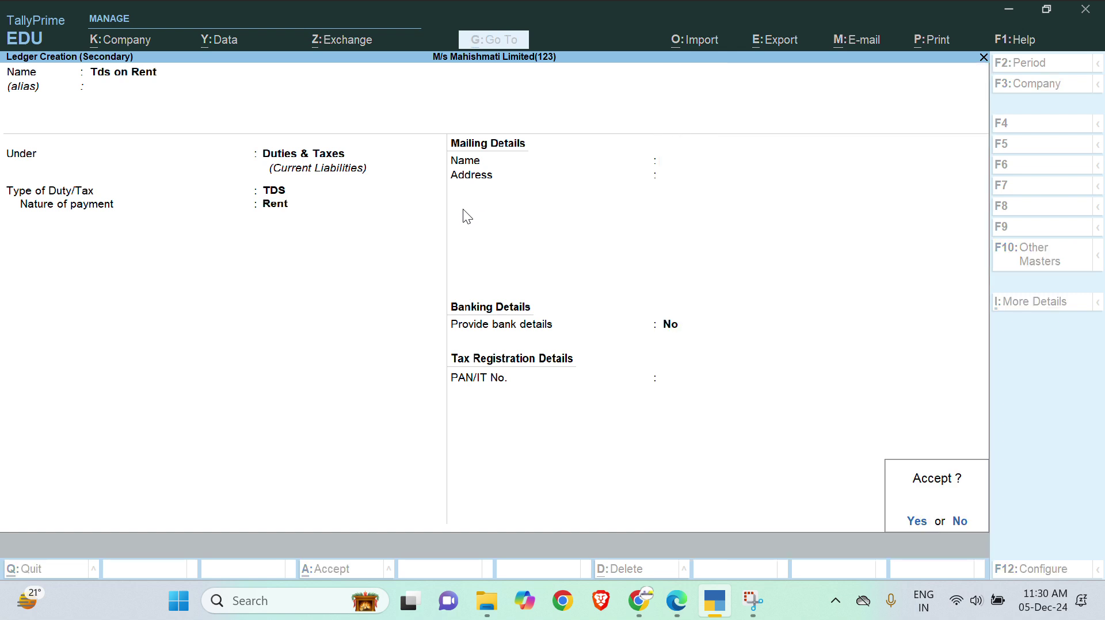
pyautogui.press('Return')
# Credit Tds on Rent with 5,000 and save the journal with the narration "being tds deducted"
pyautogui.press('Return')
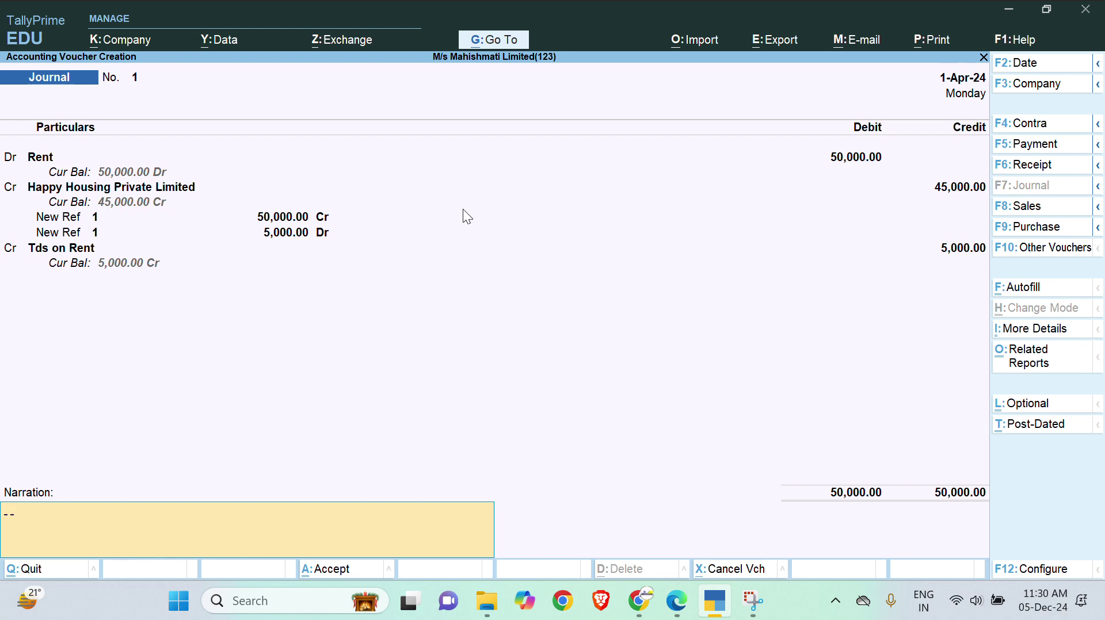
pyautogui.write('being tds deducted')
pyautogui.press('Return')
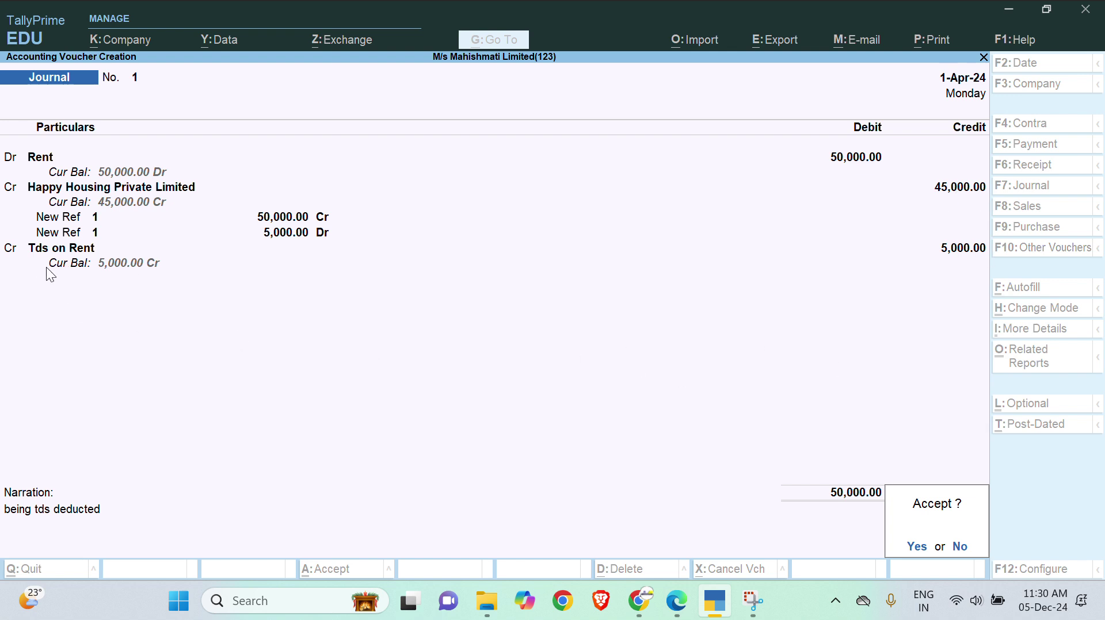
pyautogui.press('Return')
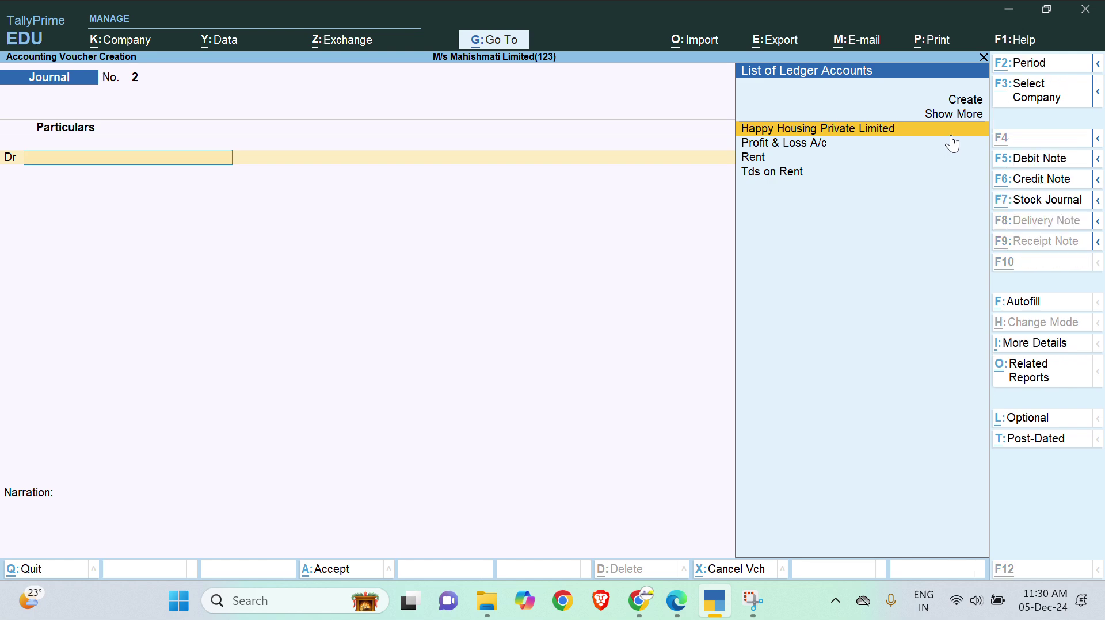
# Start a payment voucher for the question PDF's cheque payment, debiting Happy Housing Private Limited 45,000 against Ref 1
pyautogui.hotkey('alt', 'Tab')
pyautogui.moveTo(206, 409); pyautogui.dragTo(797, 415)
pyautogui.hotkey('alt', 'Tab')
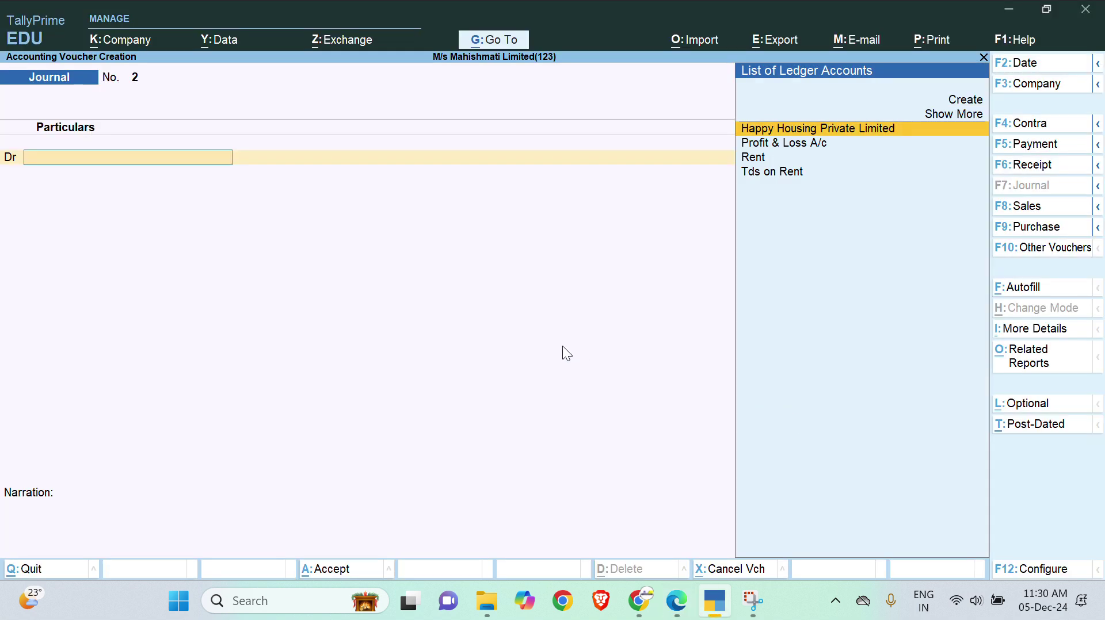
pyautogui.press('F5')
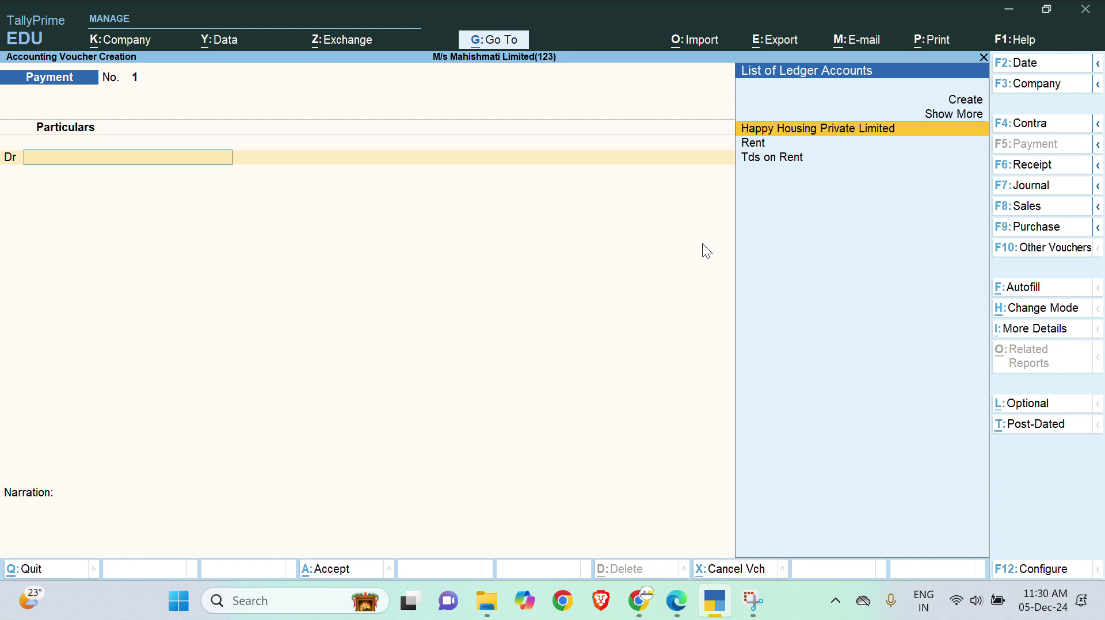
pyautogui.click(815, 131)
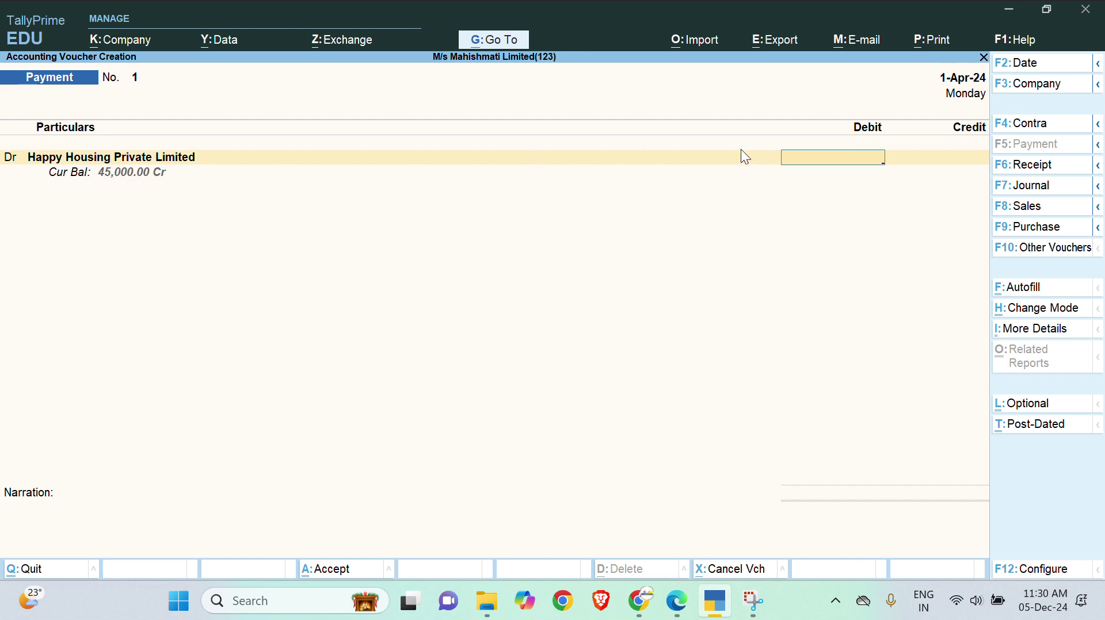
pyautogui.write('45000')
pyautogui.press('Return')
pyautogui.press('Return')
pyautogui.press('Return')
pyautogui.press('Return')
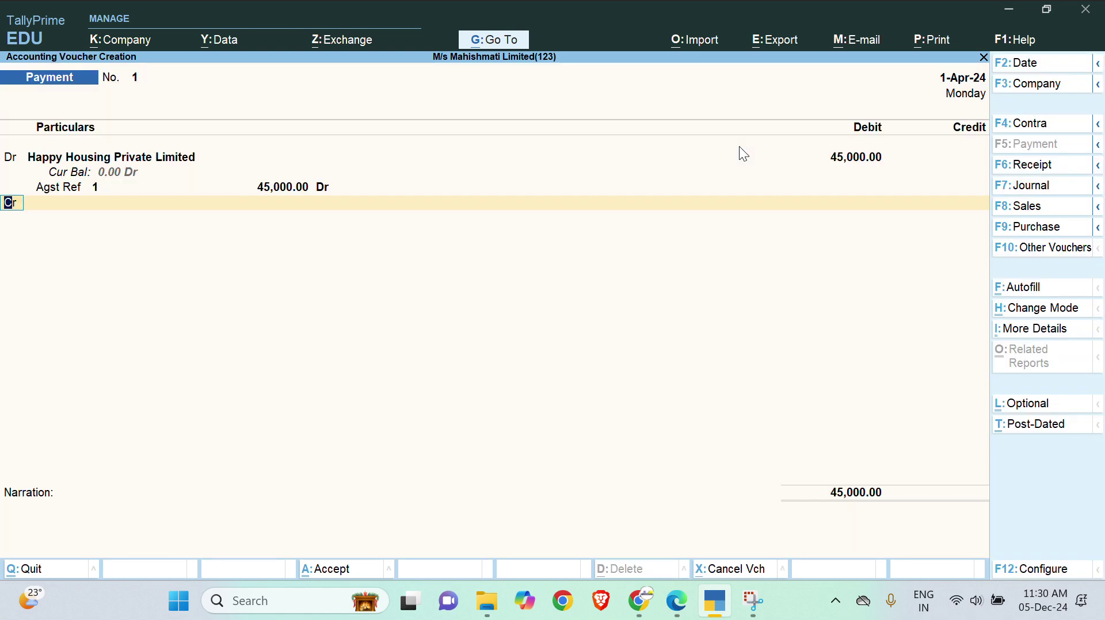
# Create a ledger named Bank under Bank Accounts for the payment's credit line, leaving its account details blank, and save it
pyautogui.press('Return')
pyautogui.hotkey('alt', 'c')
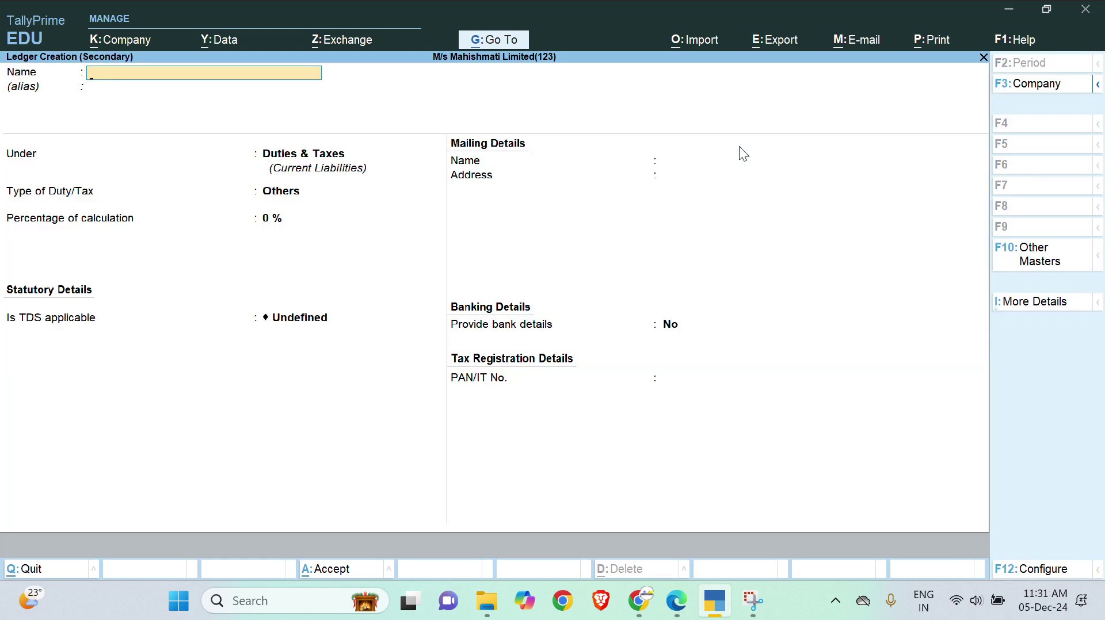
pyautogui.write('Bank')
pyautogui.press('Return')
pyautogui.press('Return')
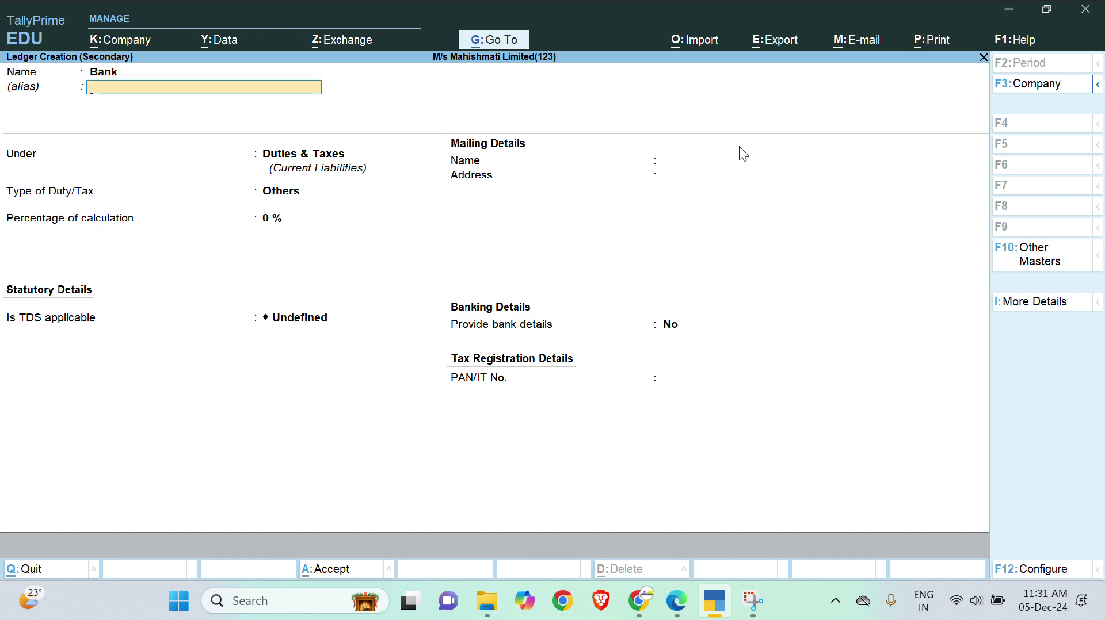
pyautogui.write('Bank')
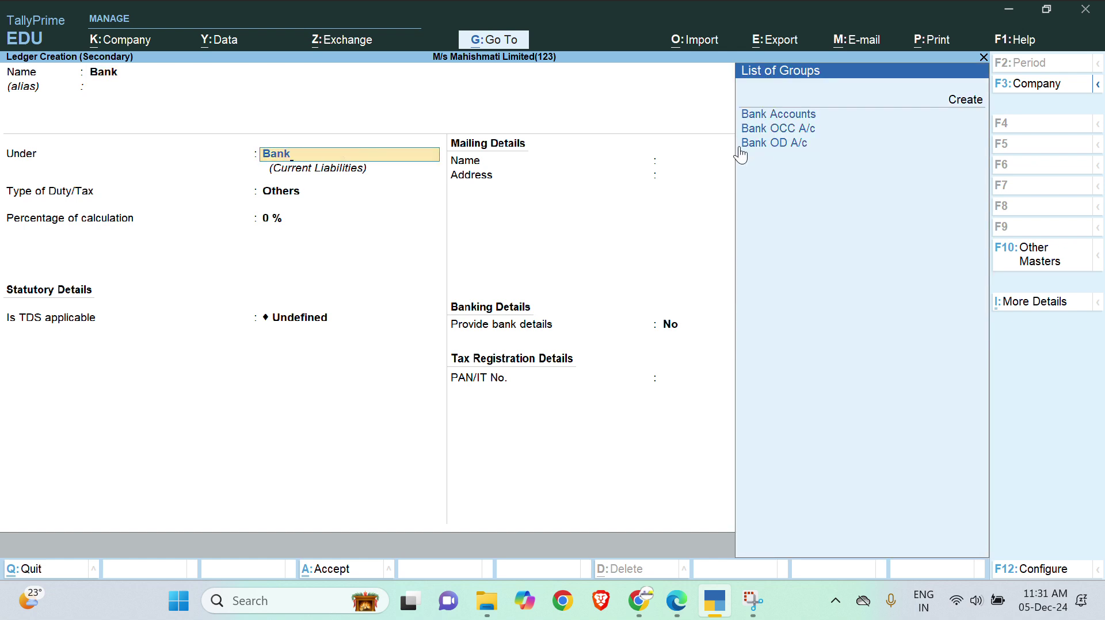
pyautogui.press('Down')
pyautogui.press('Down')
pyautogui.press('Up')
pyautogui.press('Return')
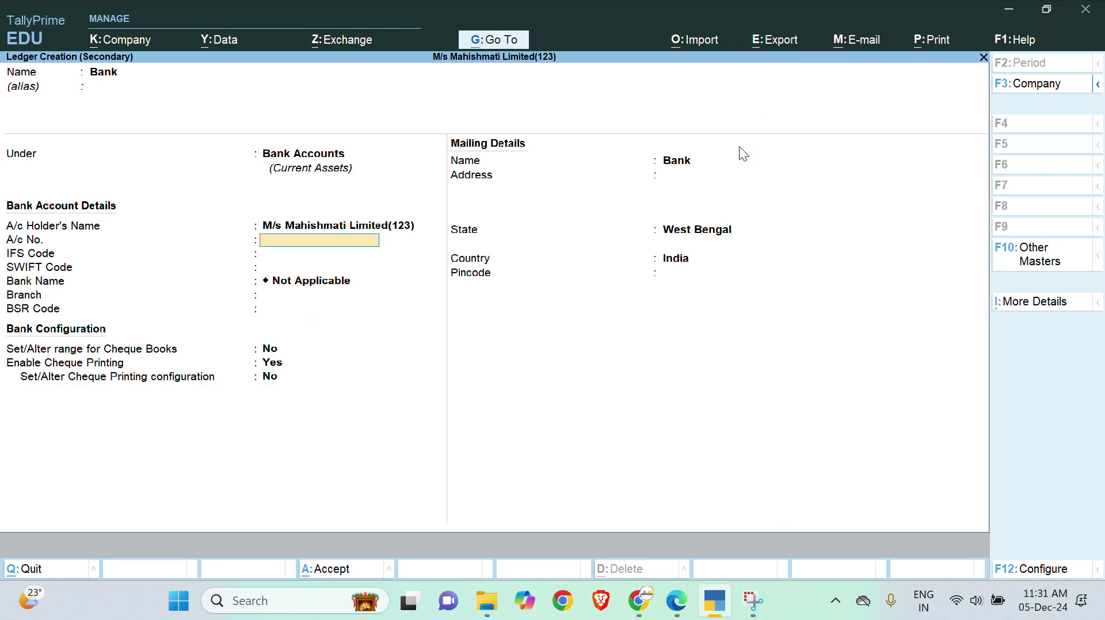
pyautogui.hotkey('ctrl', 'a')
# Credit Bank with 45,000 and allocate it as a Cheque dated 1-Apr-24 without an instrument number
pyautogui.press('Return')
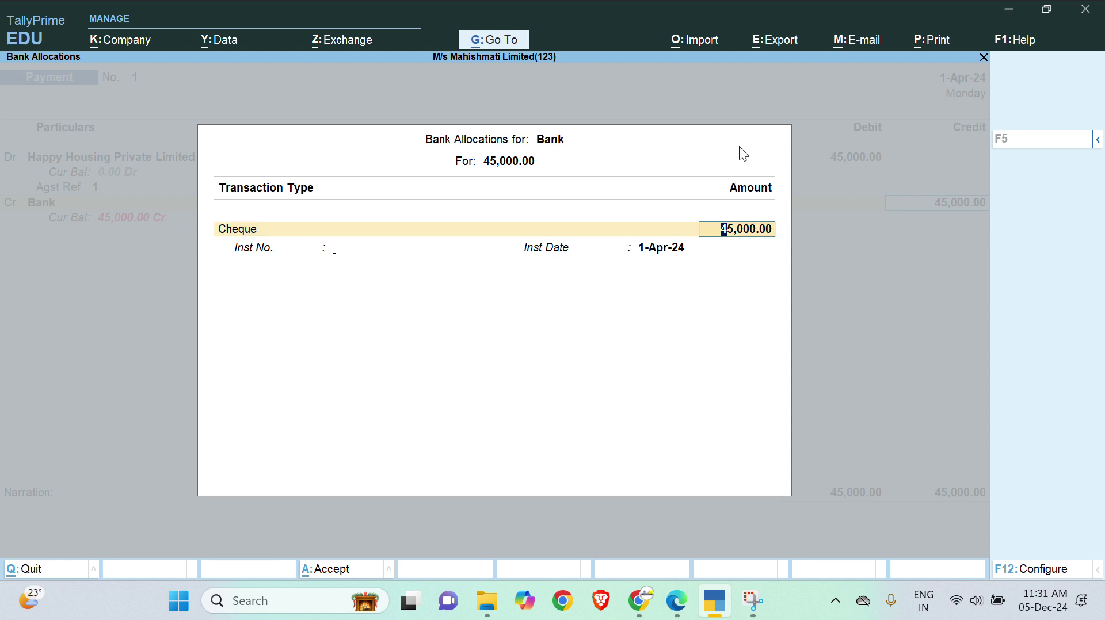
pyautogui.press('Return')
pyautogui.press('Return')
pyautogui.press('Return')
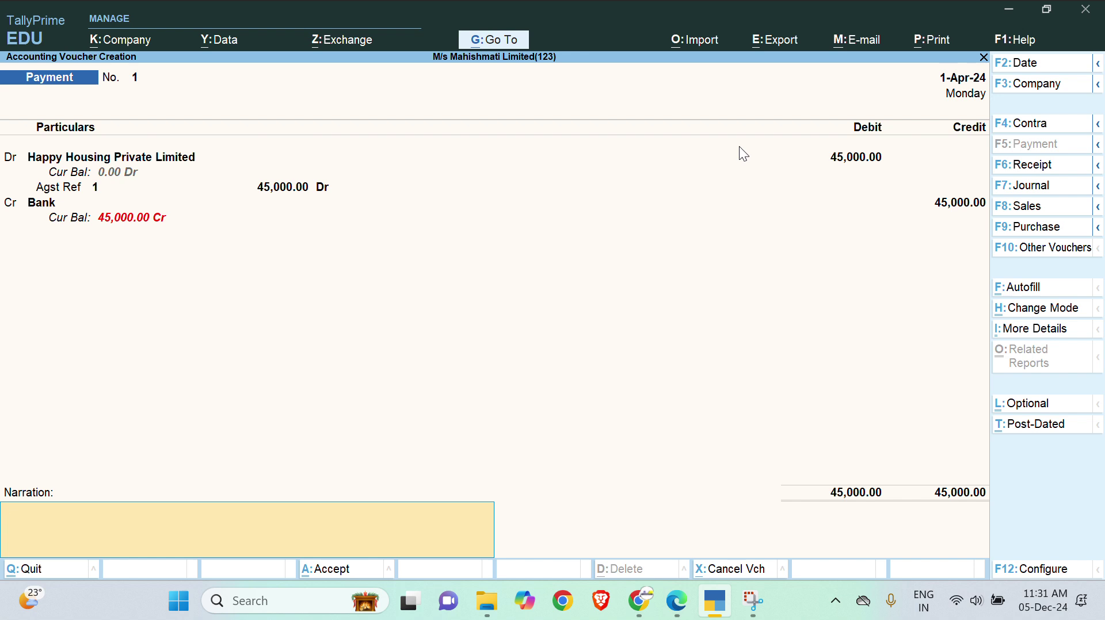
# Add the narration "being payment made to party" and save the payment voucher
pyautogui.press('Return')
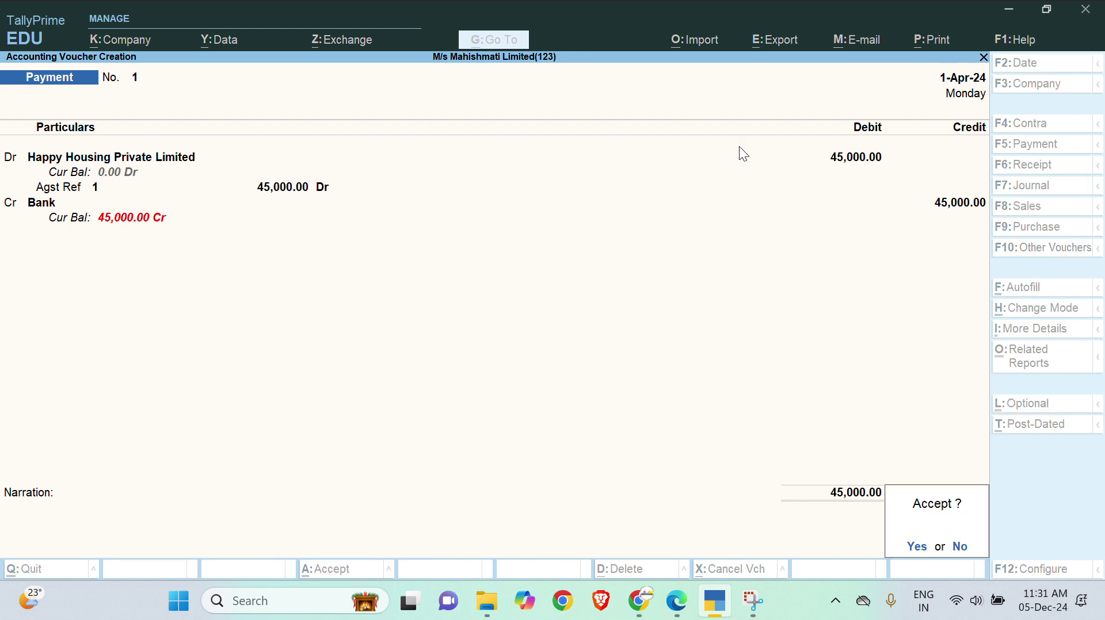
pyautogui.write('n')
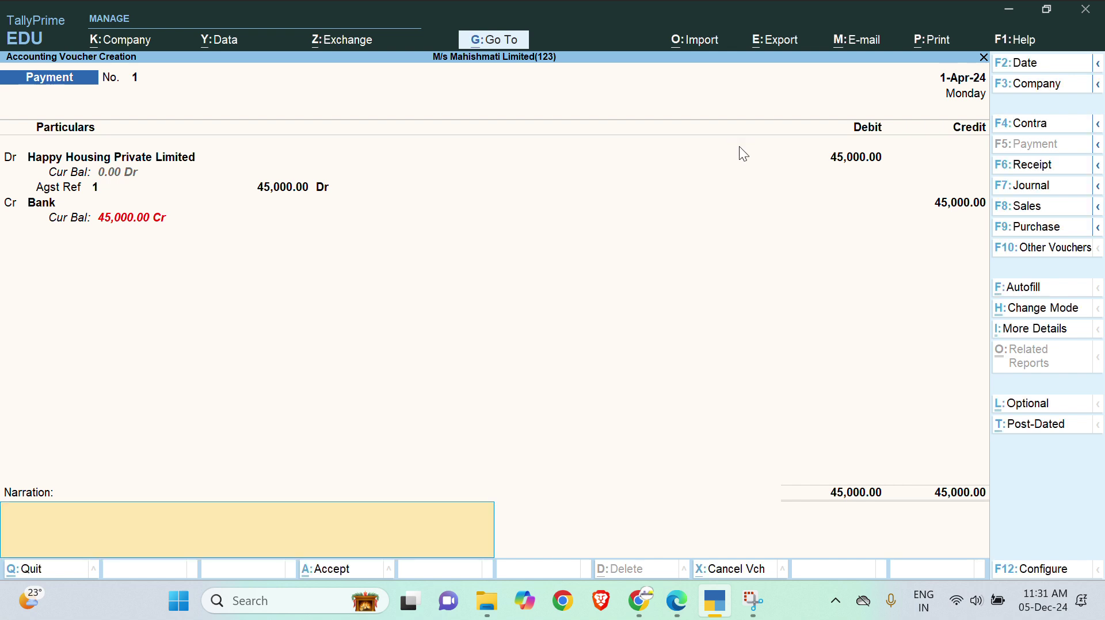
pyautogui.write('being payment ma')
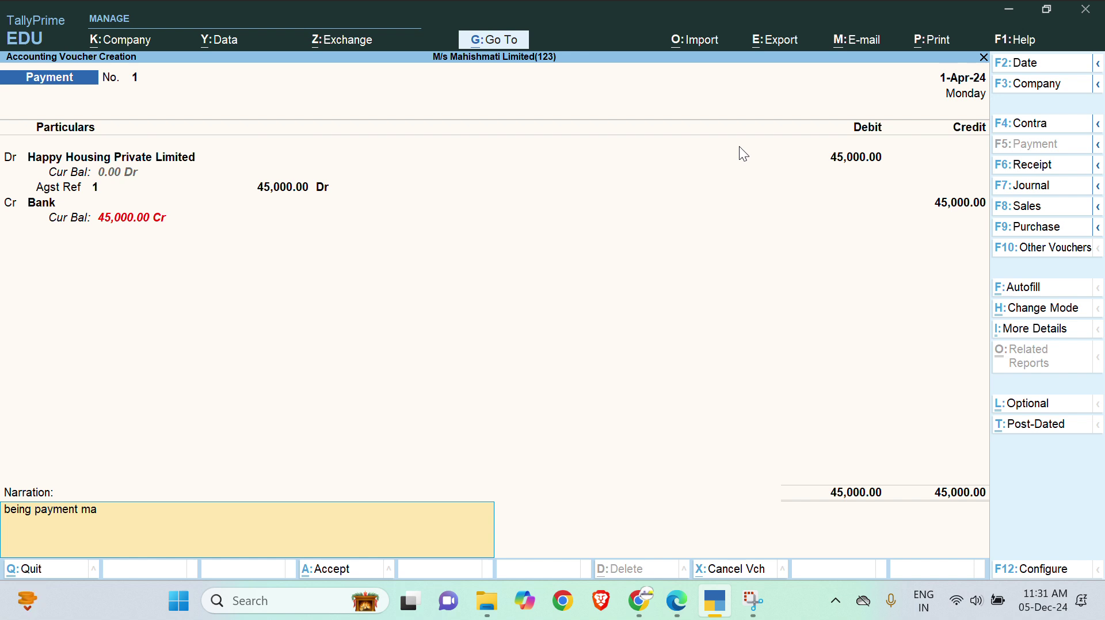
pyautogui.write('de to party')
pyautogui.press('Return')
pyautogui.press('Return')
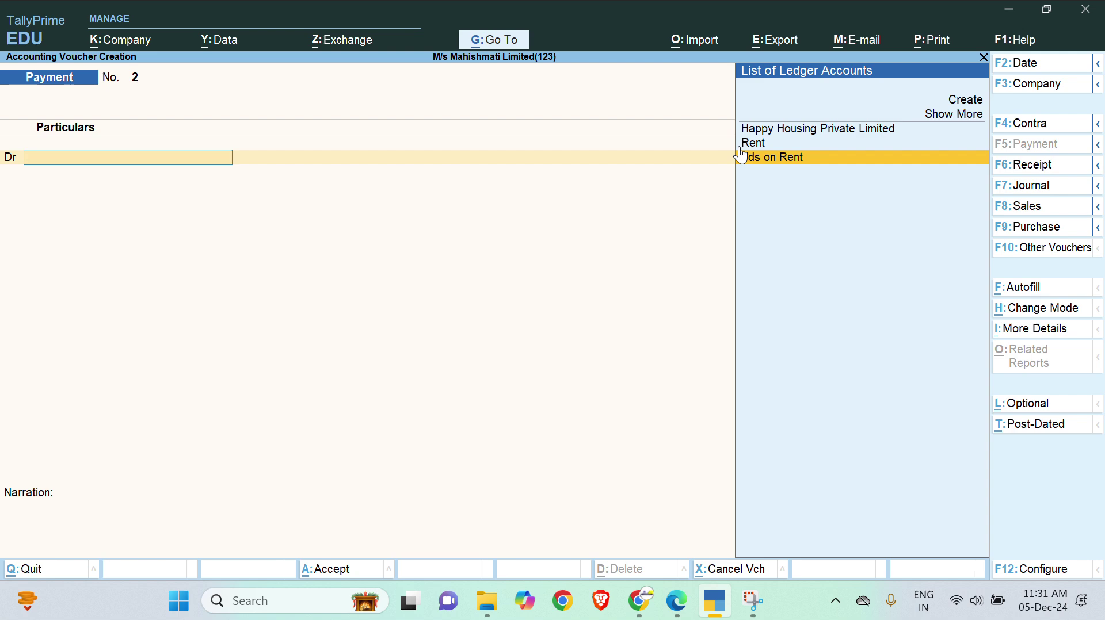
# Debit Tds on Rent with 5,000 in the new payment voucher against the Rent reference Jrnl / 1 / 1
pyautogui.click(740, 155)
pyautogui.press('Return')
pyautogui.press('Return')
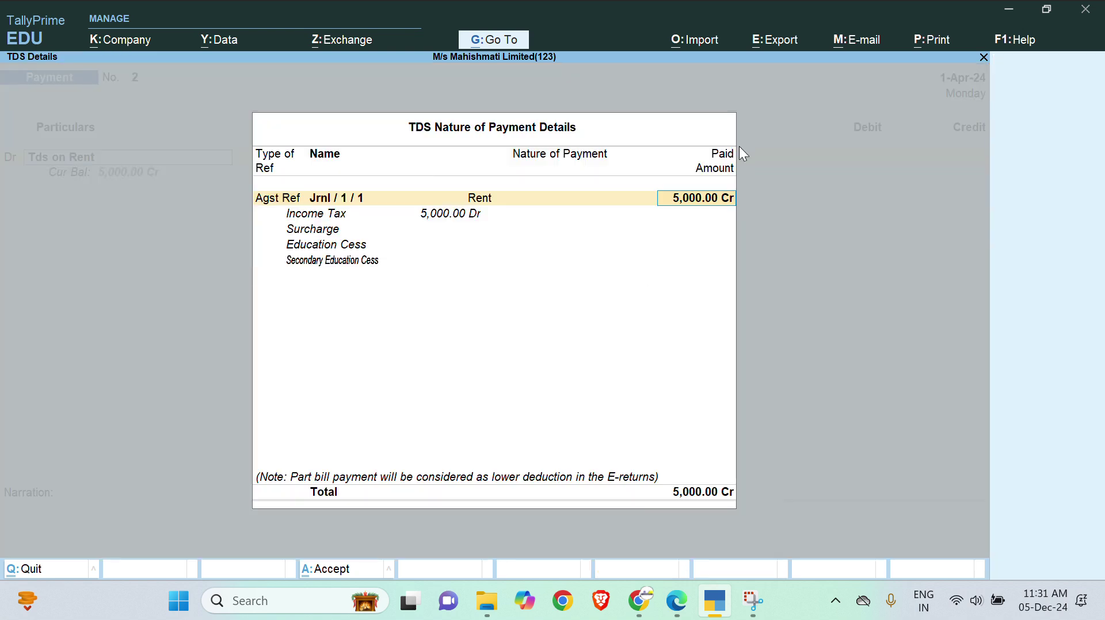
pyautogui.press('Return')
pyautogui.press('Return')
pyautogui.press('Return')
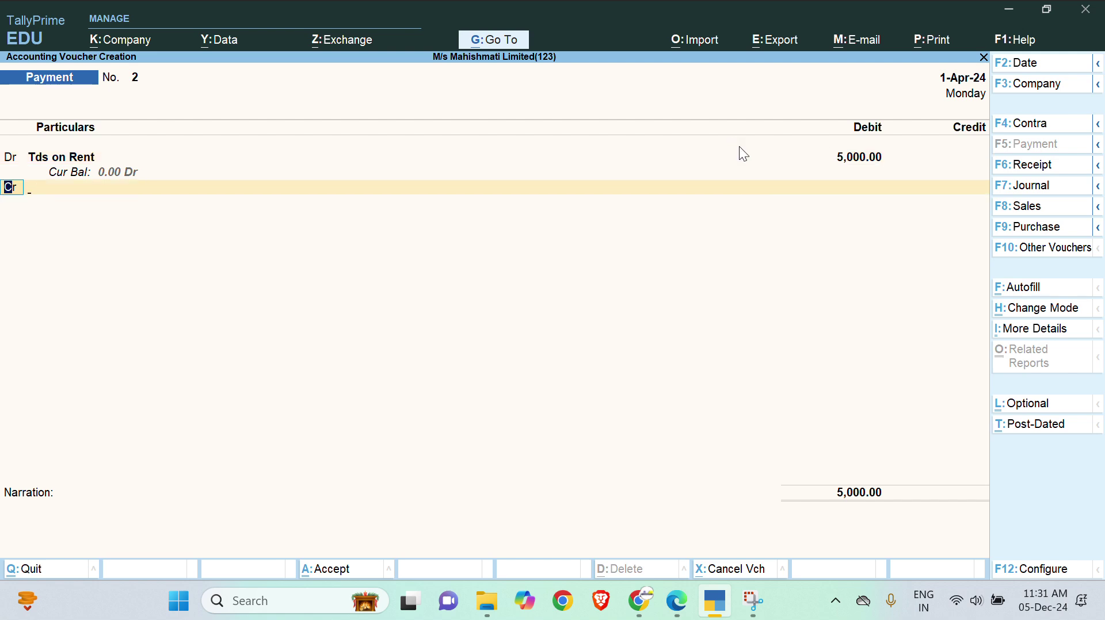
# Credit Bank with 5,000 and allocate the TDS payment as a Cheque dated 1-Apr-24 without an instrument number
pyautogui.press('Return')
pyautogui.press('Return')
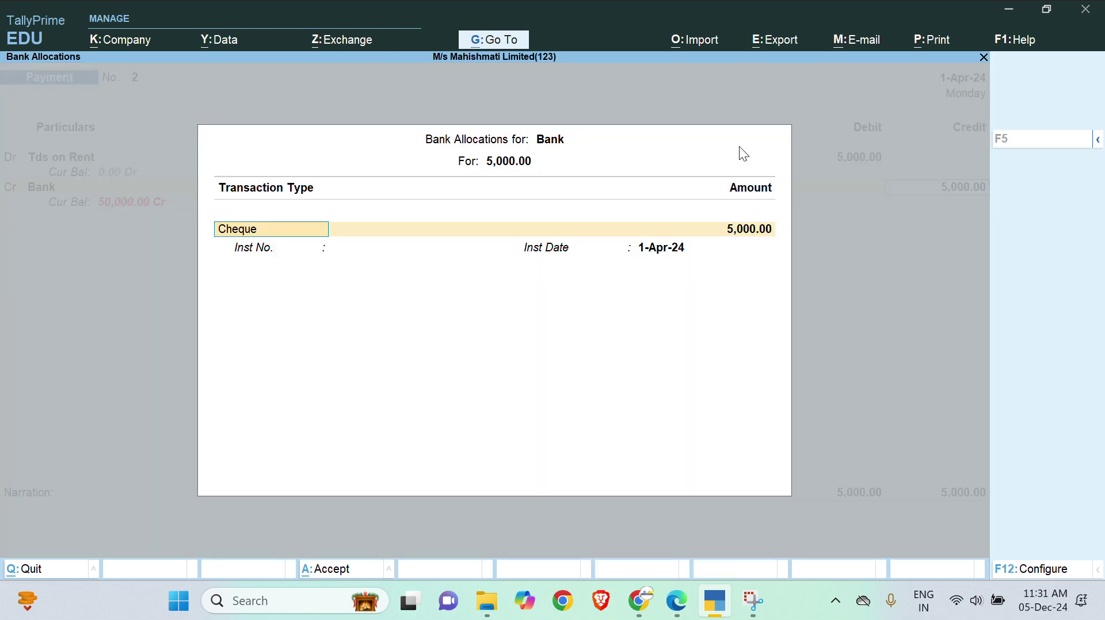
pyautogui.press('Return')
pyautogui.press('Return')
pyautogui.press('Return')
pyautogui.press('Return')
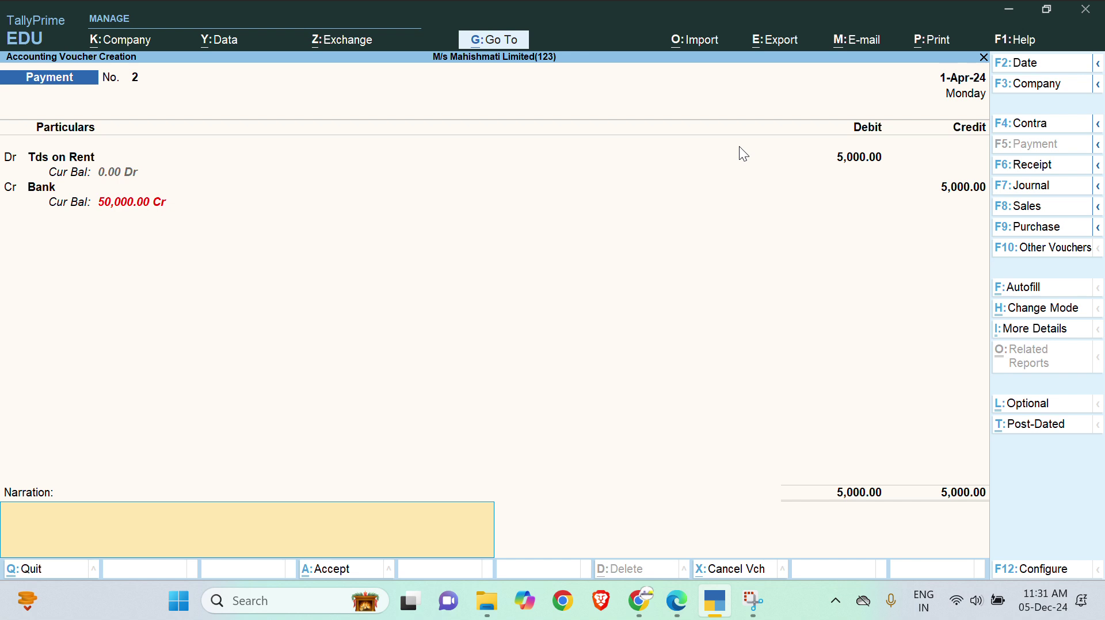
# Add the narration "being tds paid to govt" and save the TDS payment voucher
pyautogui.write('being tds paid to go')
pyautogui.press('Return')
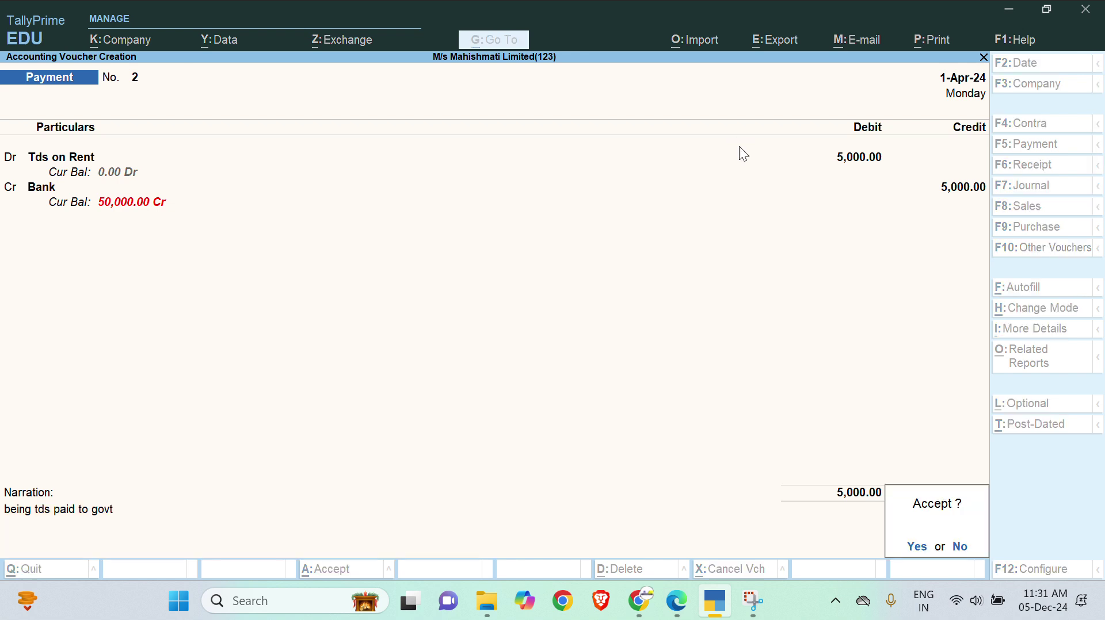
pyautogui.press('Return')
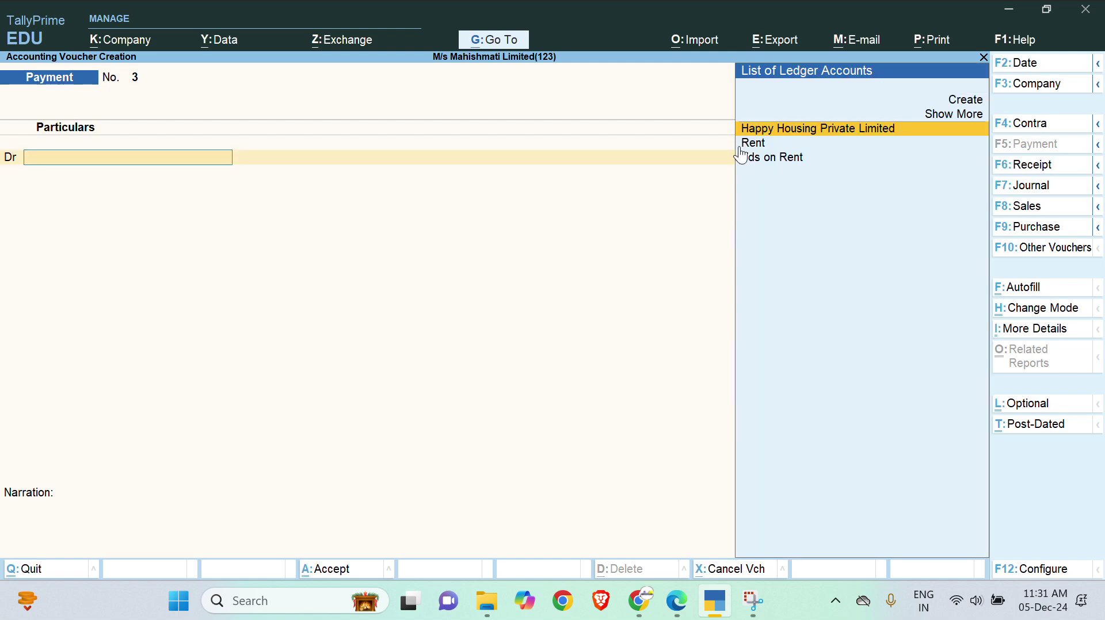
# Switch to the question PDF and read the 02/04/19 consultancy bill entry from M/s Dholakia & Associates
pyautogui.hotkey('alt', 'Tab')
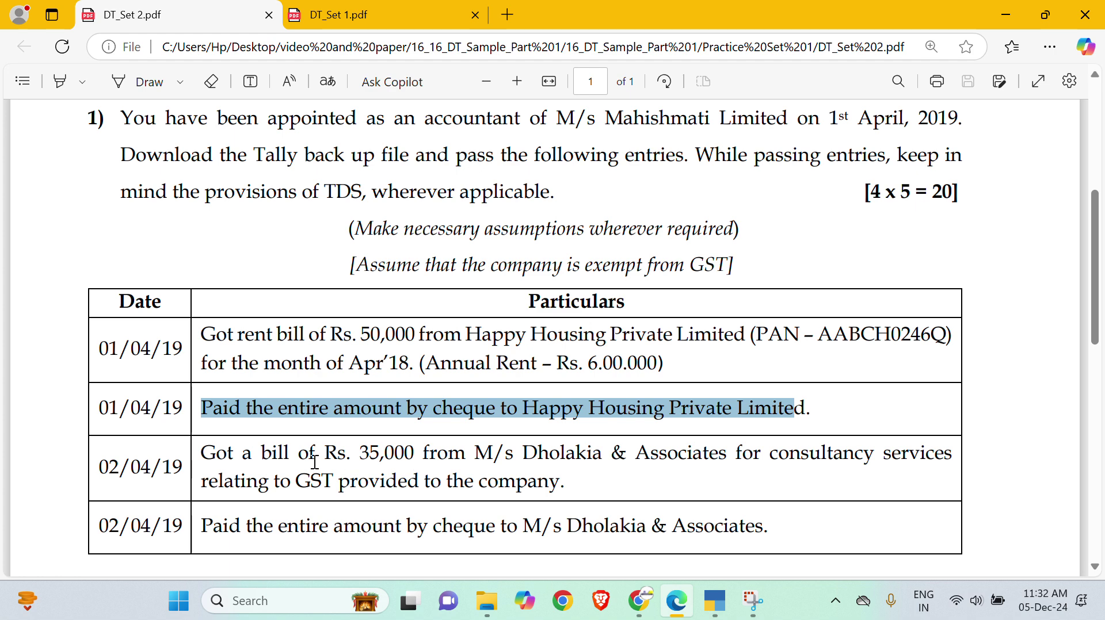
pyautogui.click(204, 461)
pyautogui.moveTo(204, 460); pyautogui.dragTo(572, 492)
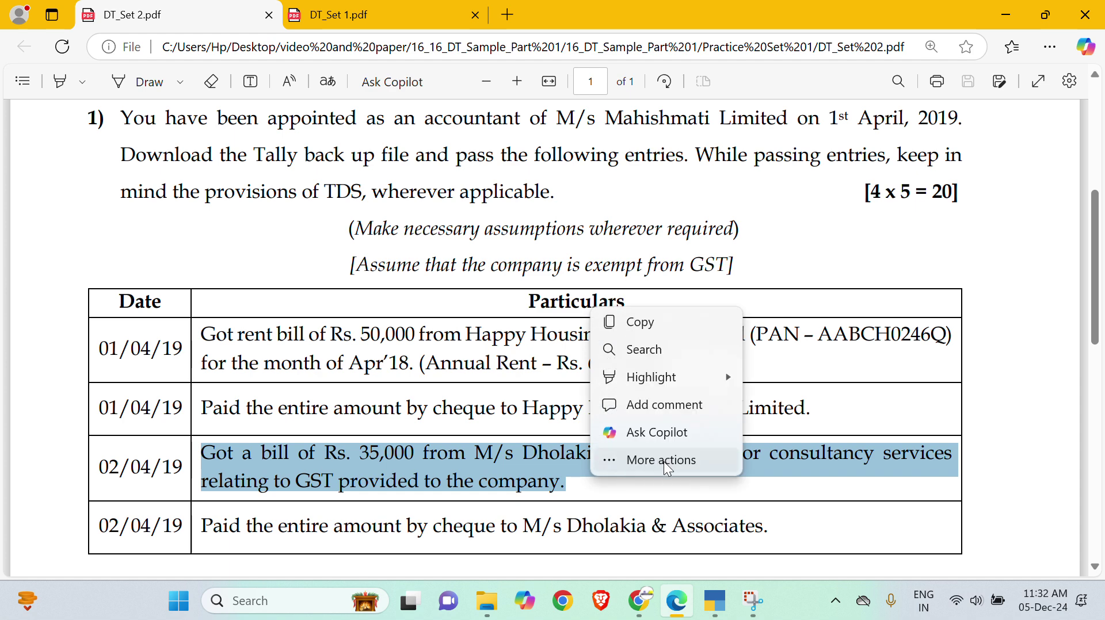
pyautogui.click(653, 496)
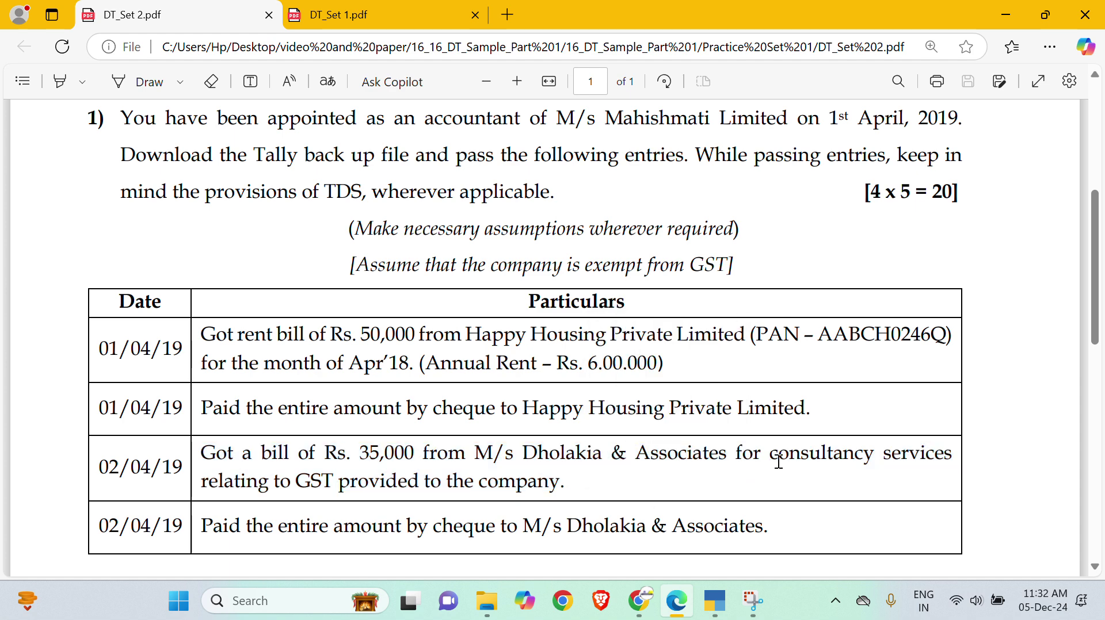
# Review the 35,000 consultancy bill in the PDF, switch to TallyPrime, and start a new ledger from a new Journal voucher
pyautogui.moveTo(770, 458); pyautogui.dragTo(334, 487)
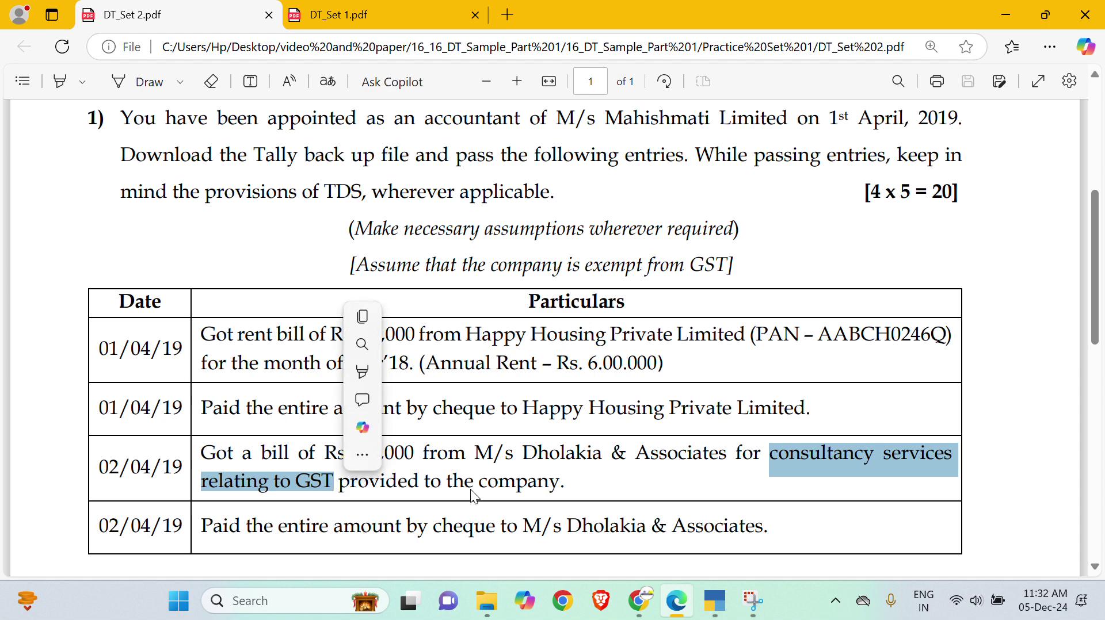
pyautogui.click(656, 488)
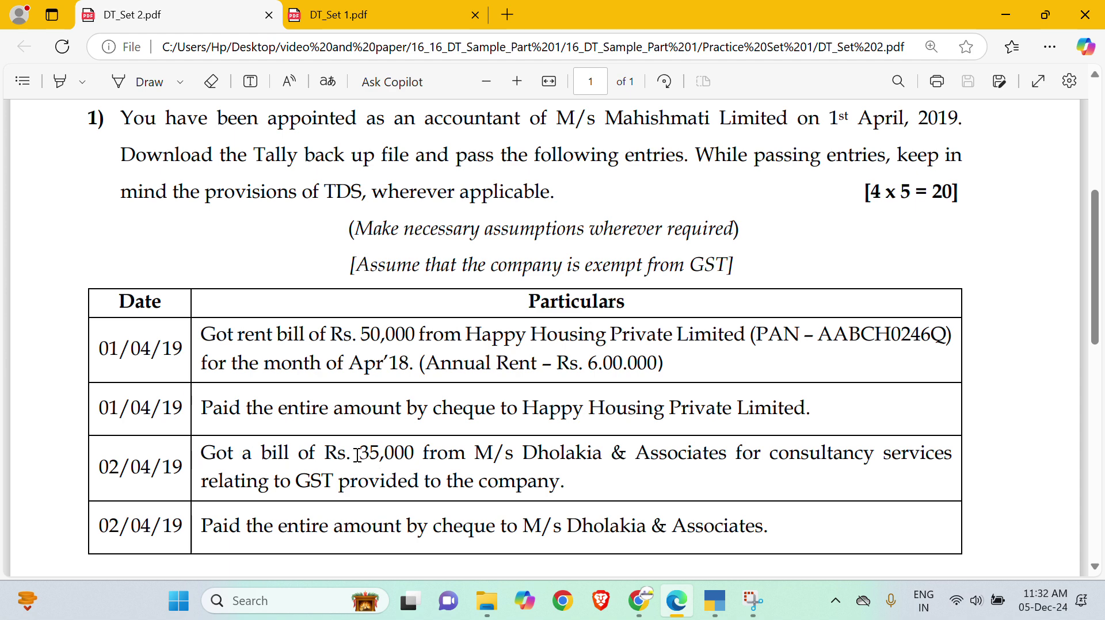
pyautogui.moveTo(352, 455); pyautogui.dragTo(627, 455)
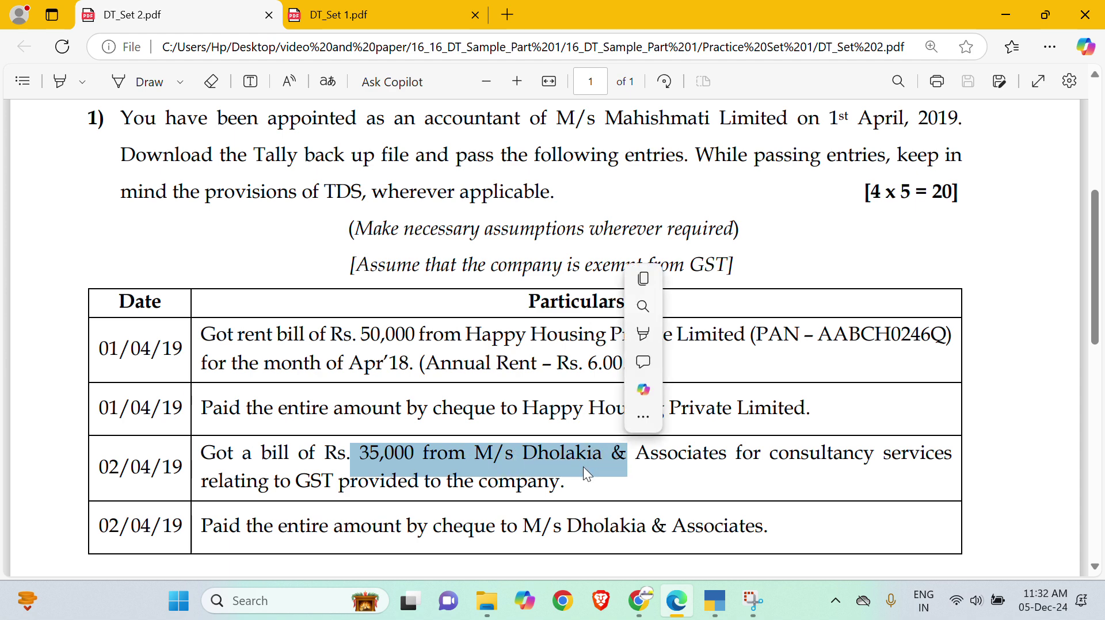
pyautogui.click(592, 479)
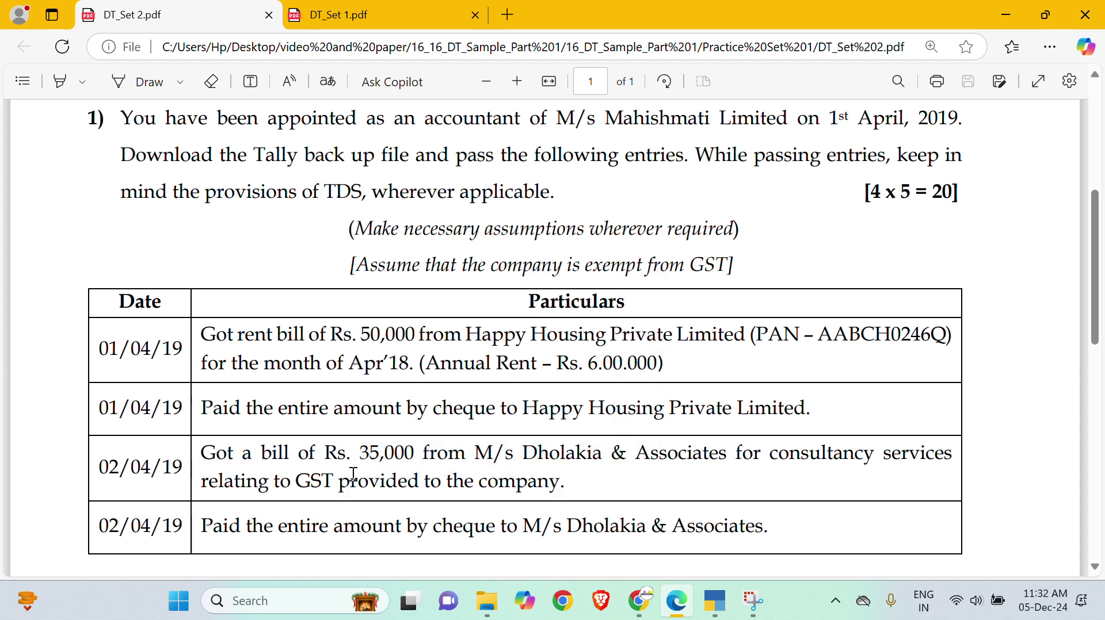
pyautogui.hotkey('alt', 'Tab')
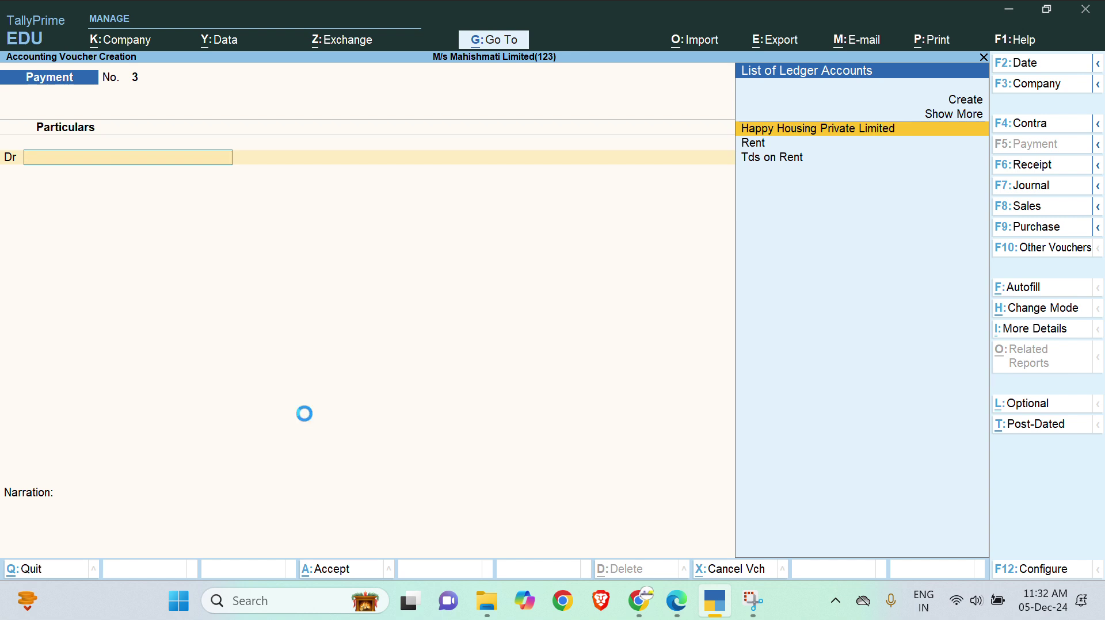
pyautogui.press('F7')
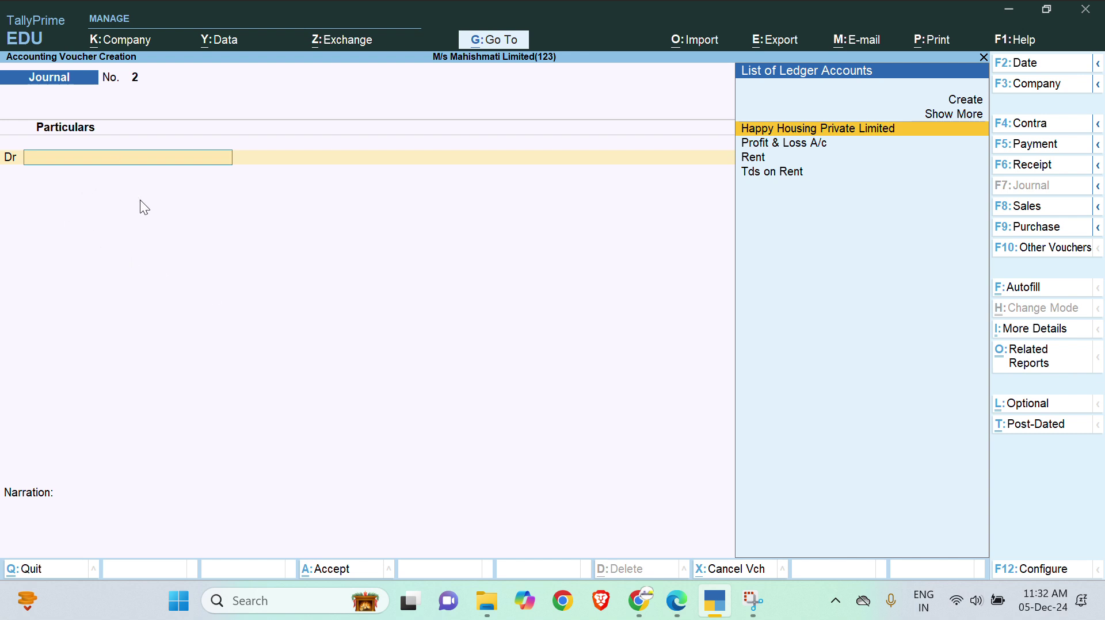
pyautogui.hotkey('alt', 'c')
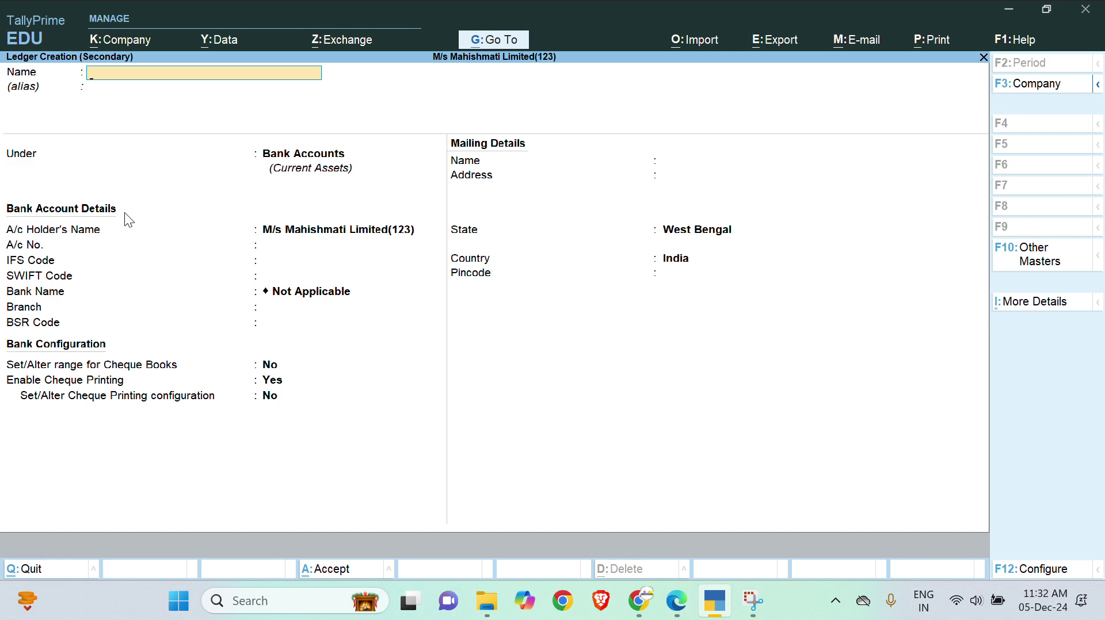
# Copy "consultancy" from the 02/04/19 bill entry in the PDF and name the new TallyPrime ledger "consultancy fees"
pyautogui.hotkey('alt', 'Tab')
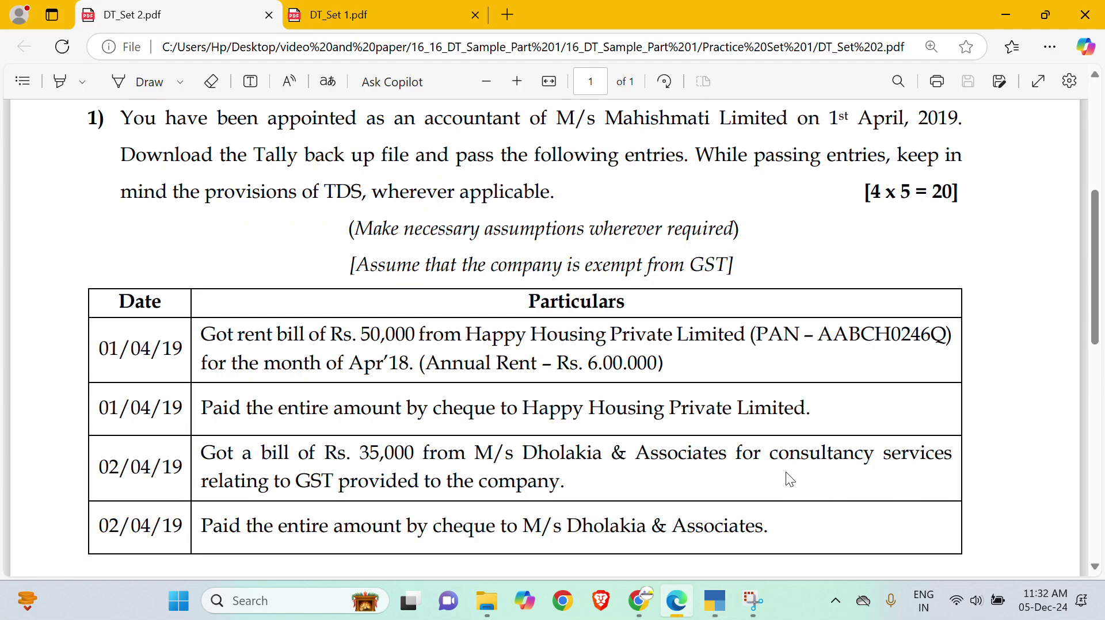
pyautogui.moveTo(773, 458); pyautogui.dragTo(868, 454)
pyautogui.hotkey('ctrl', 'c')
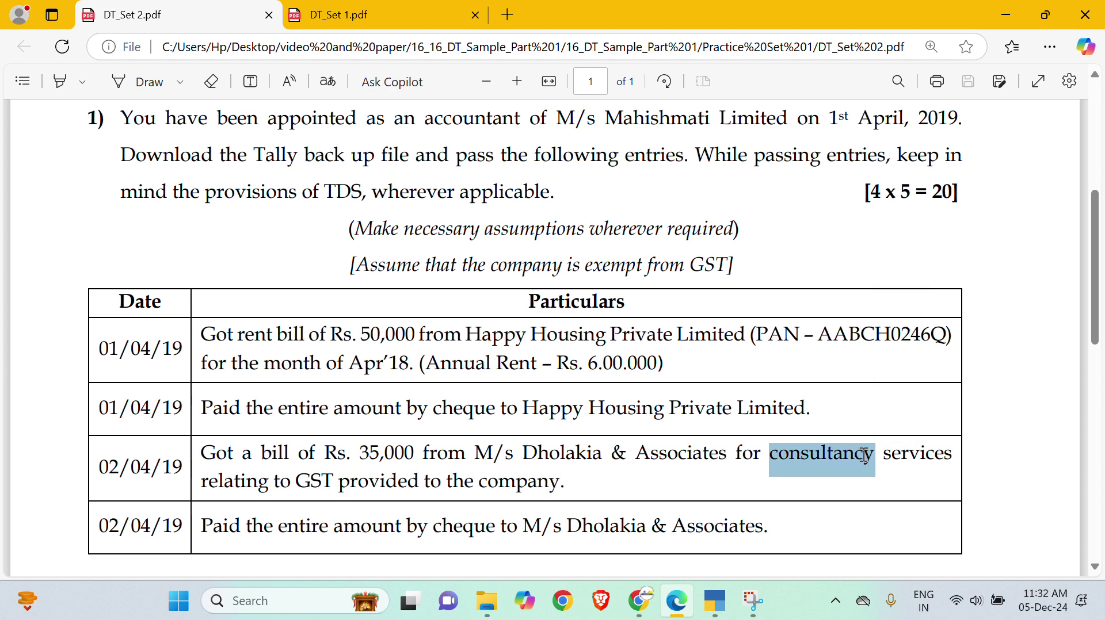
pyautogui.hotkey('alt', 'Tab')
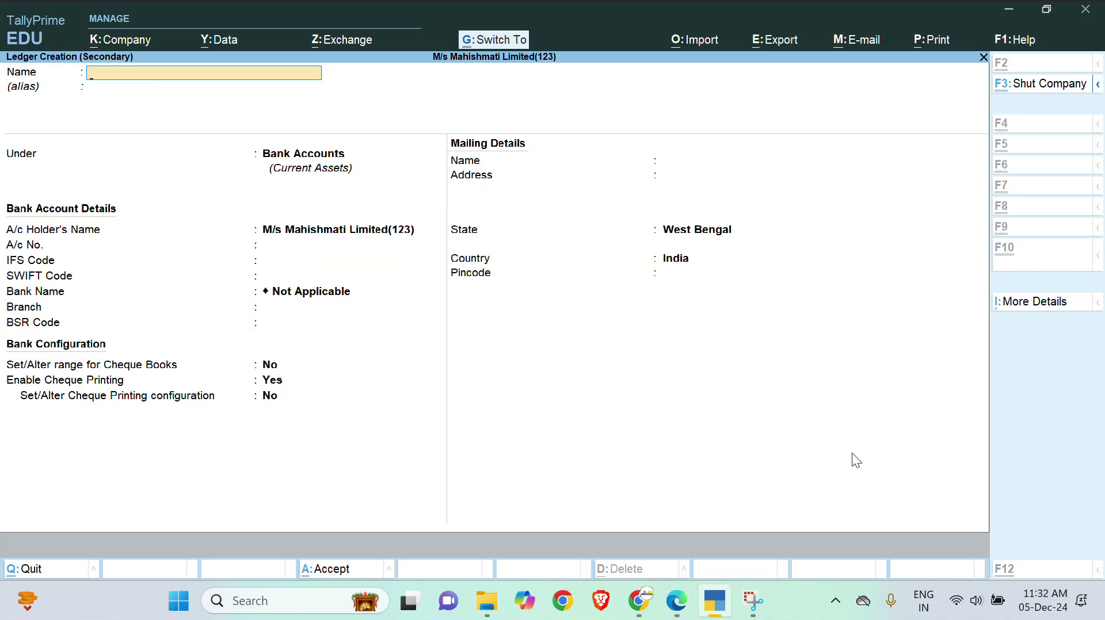
pyautogui.hotkey('ctrl', 'v')
pyautogui.write('fees')
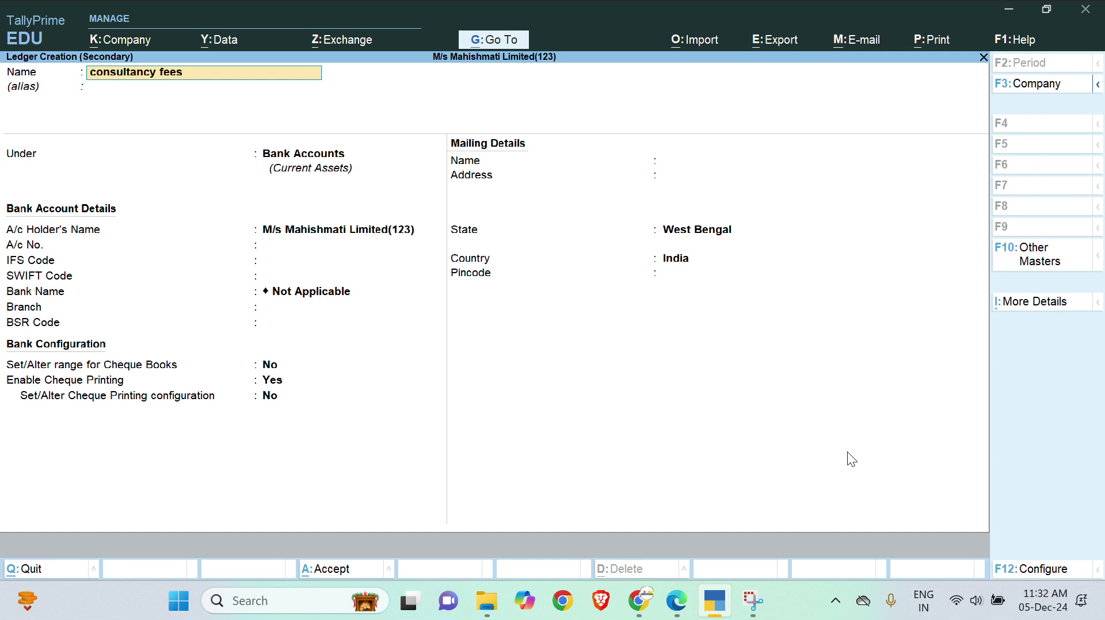
# Place the consultancy fees ledger under Indirect Expenses and keep its type of ledger as Not Applicable
pyautogui.press('Return')
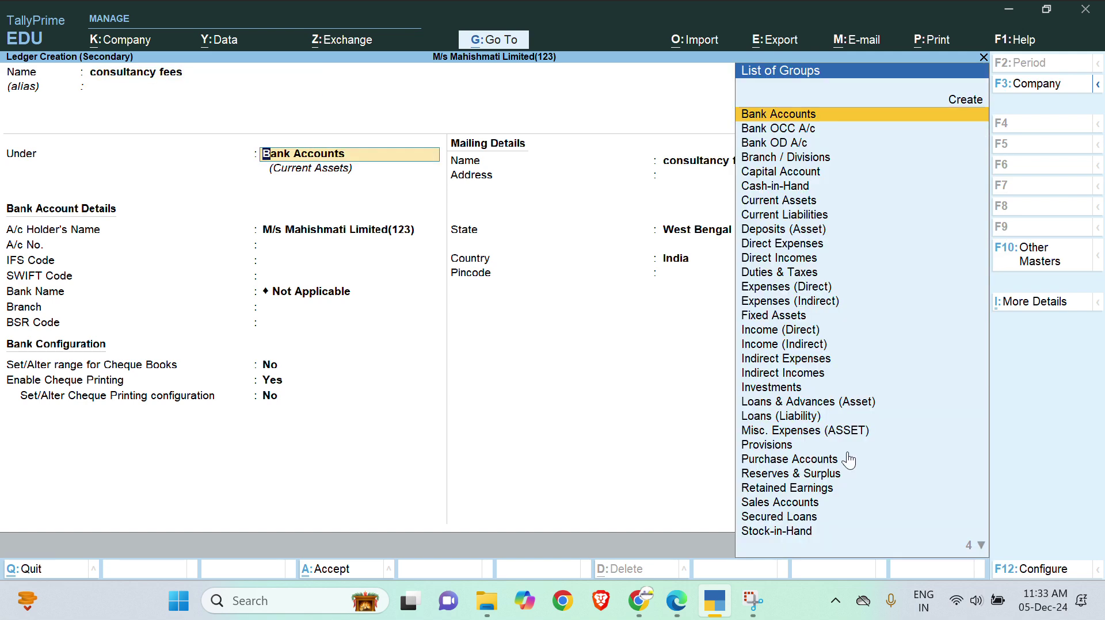
pyautogui.write('In')
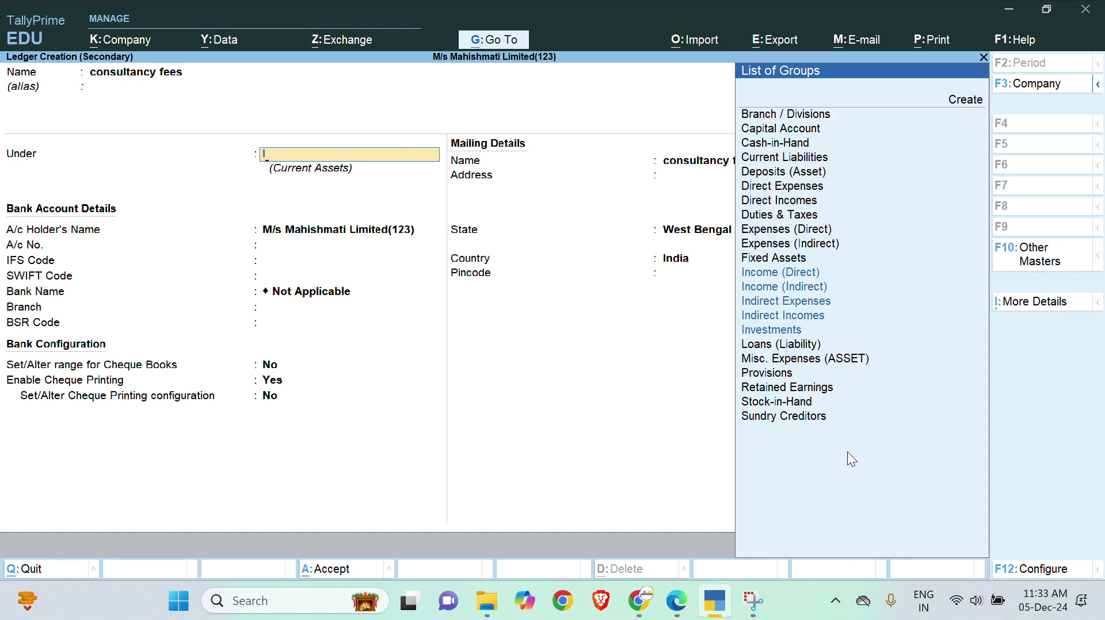
pyautogui.press('Up')
pyautogui.press('Up')
pyautogui.press('Up')
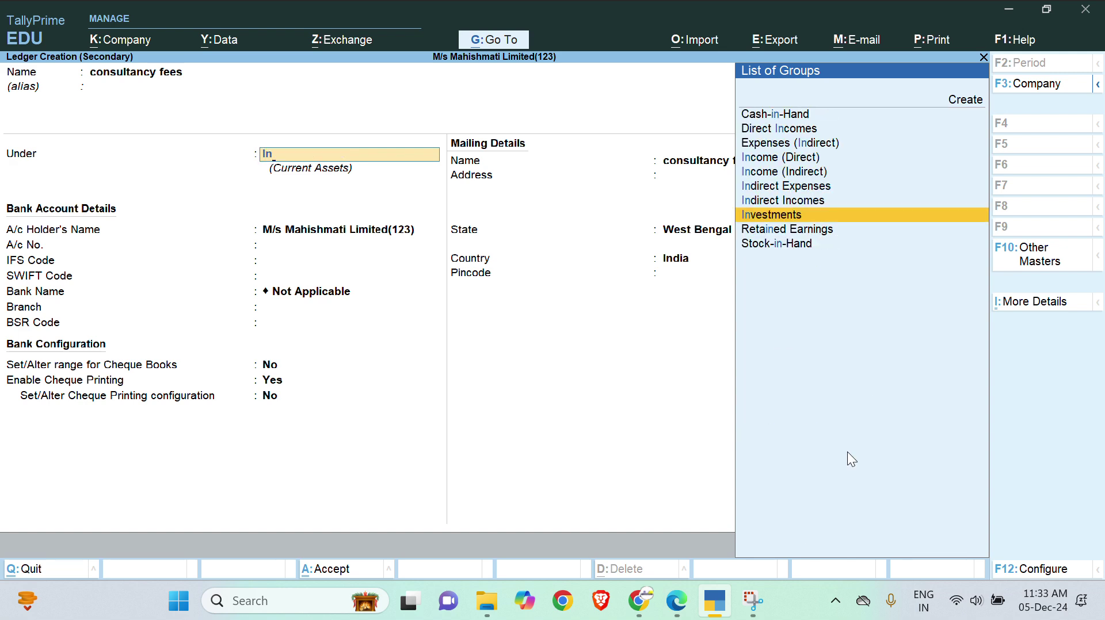
pyautogui.press('Return')
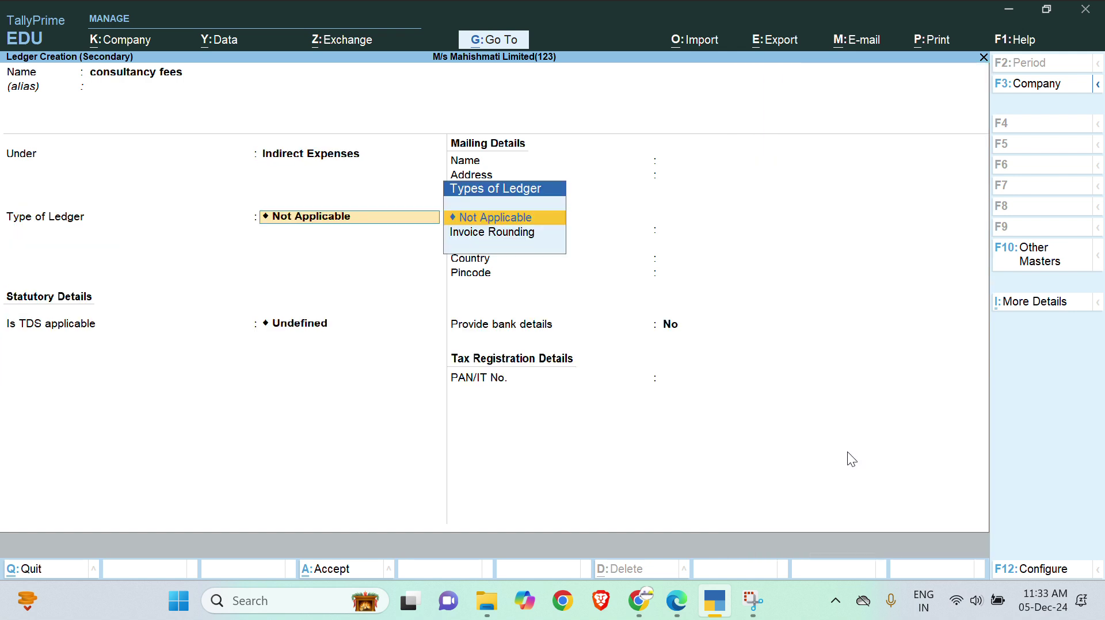
pyautogui.press('Return')
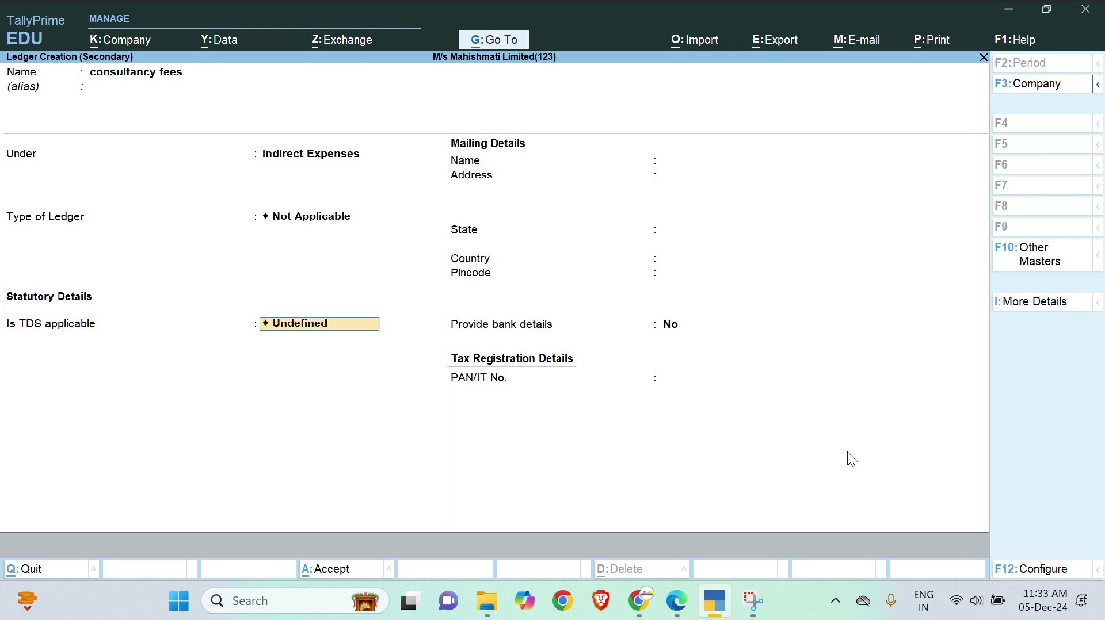
# Make TDS Applicable for the consultancy fees ledger and start creating a new nature of payment for it
pyautogui.press('BackSpace')
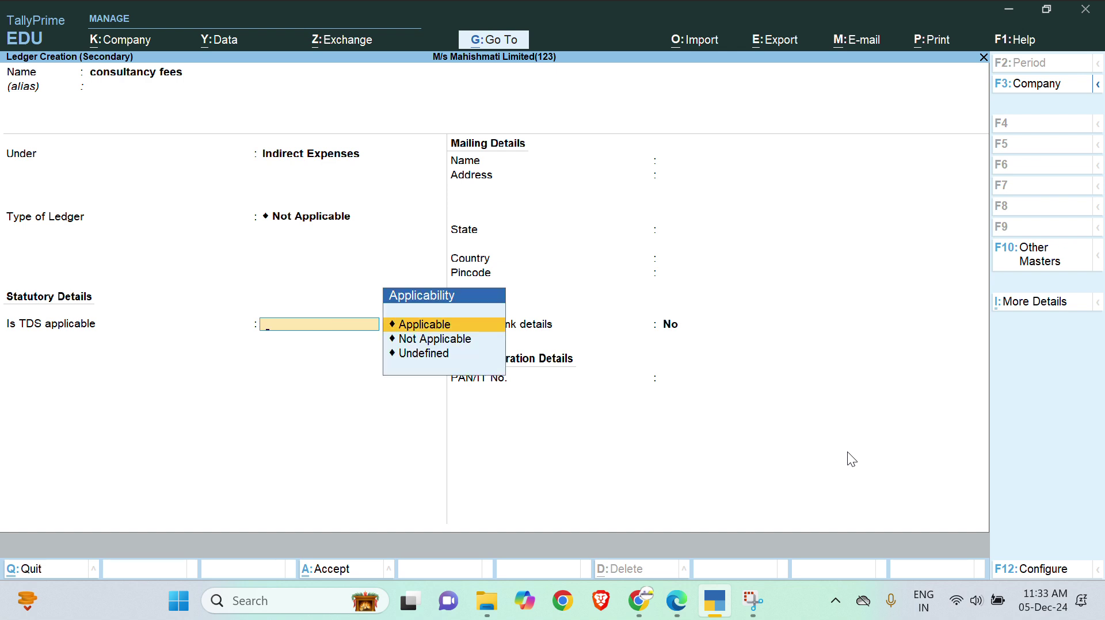
pyautogui.press('Return')
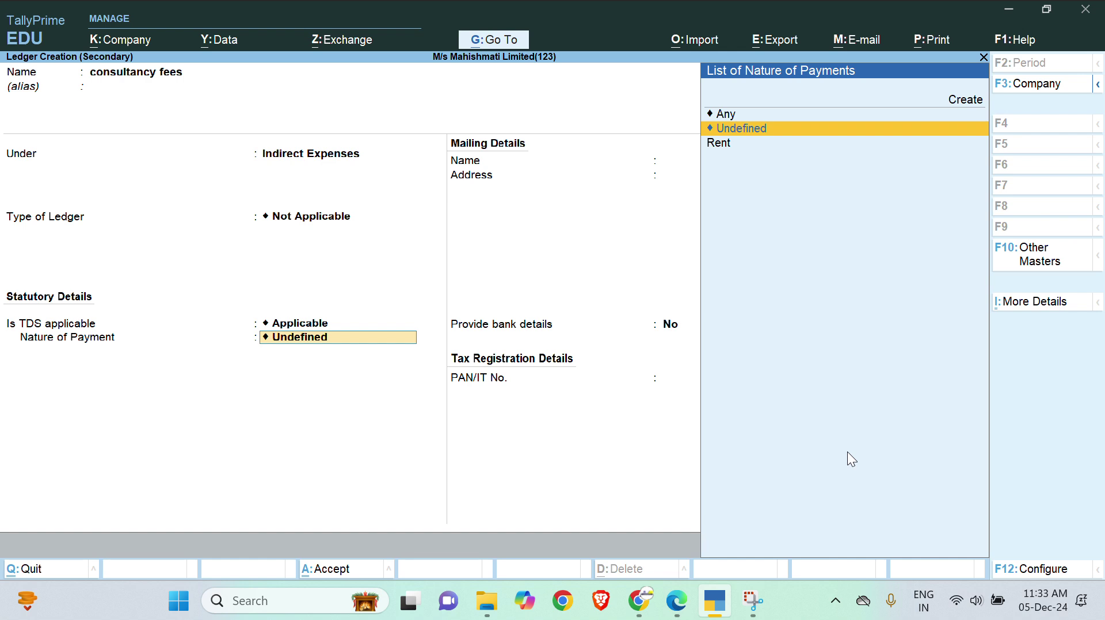
pyautogui.press('Down')
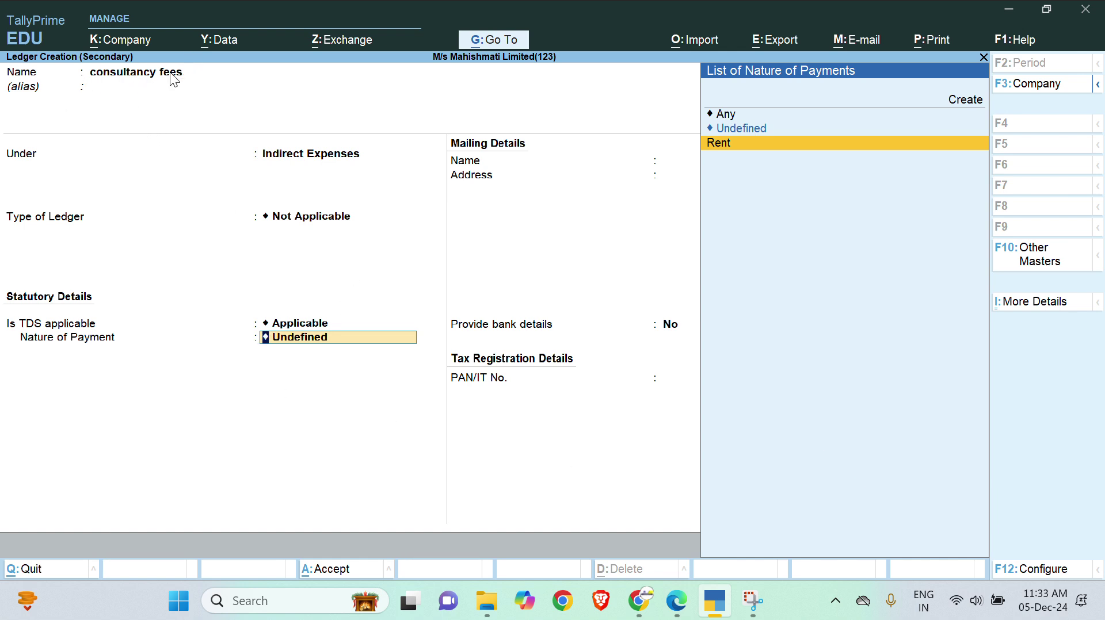
pyautogui.press('Up')
pyautogui.press('Up')
pyautogui.press('Up')
pyautogui.press('Return')
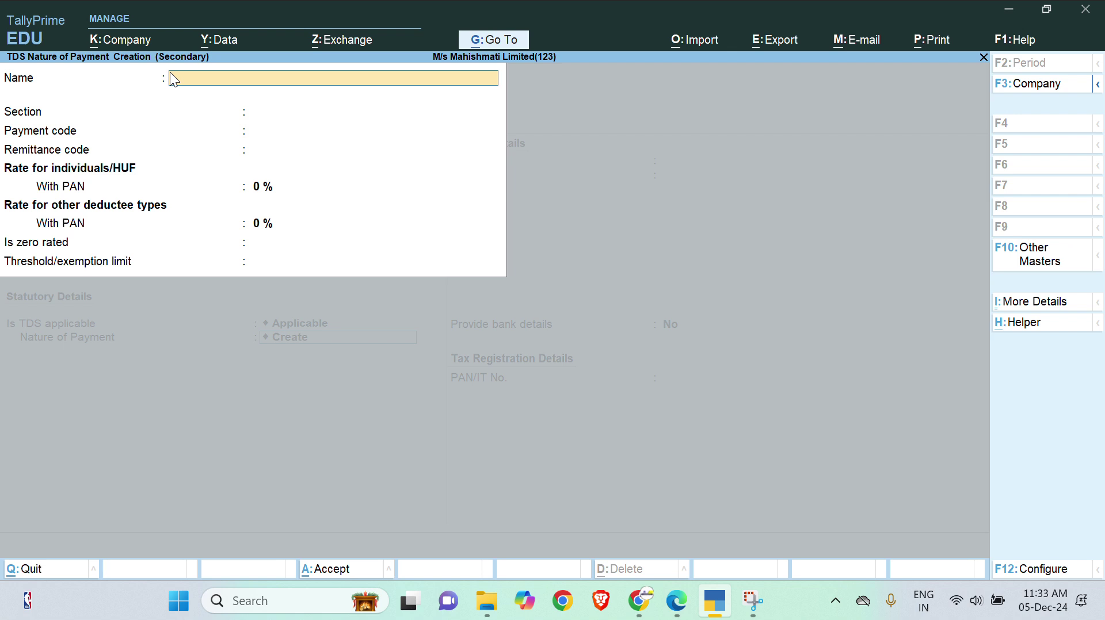
# Name the nature of payment "Professional Services" with section 194j and payment code 94j, leaving the remittance code blank
pyautogui.write('Professional Services')
pyautogui.press('Return')
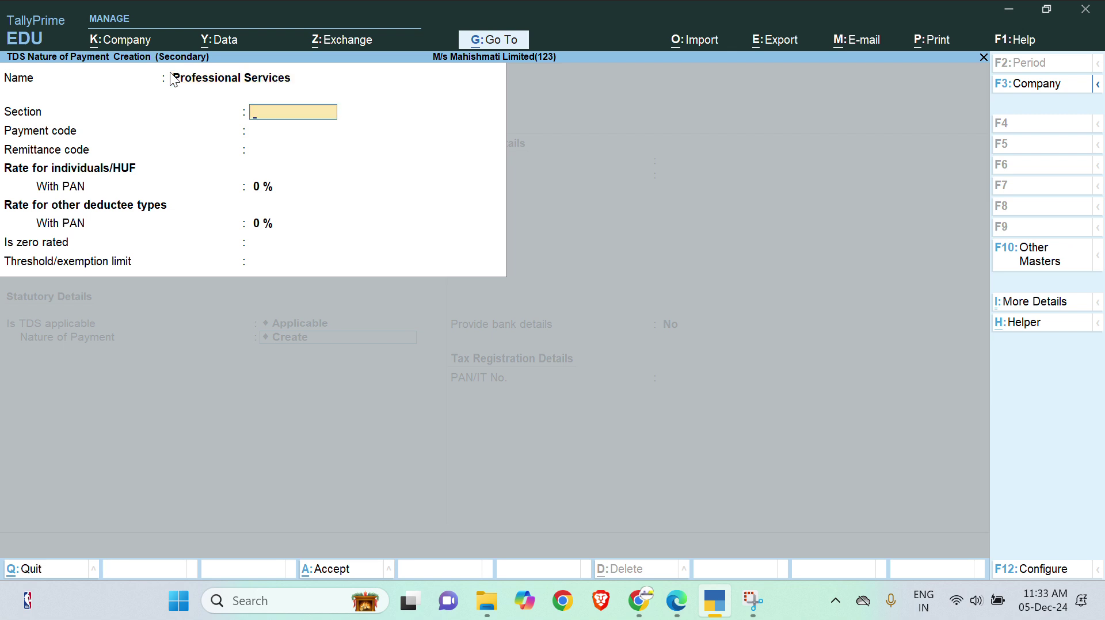
pyautogui.write('194j')
pyautogui.press('Return')
pyautogui.write('94j')
pyautogui.press('Return')
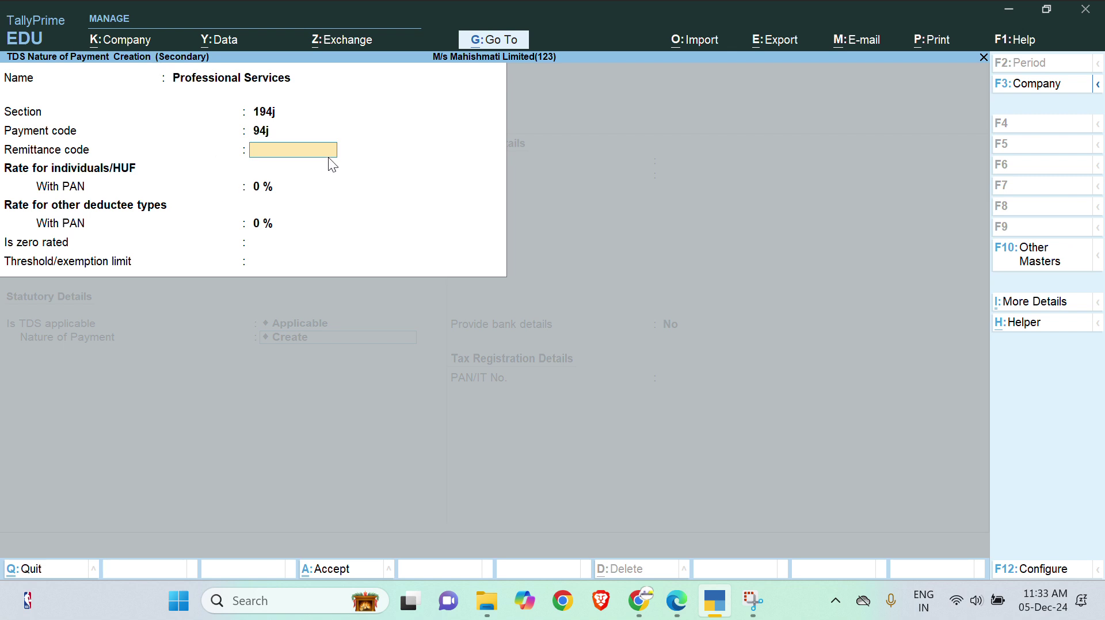
pyautogui.press('Return')
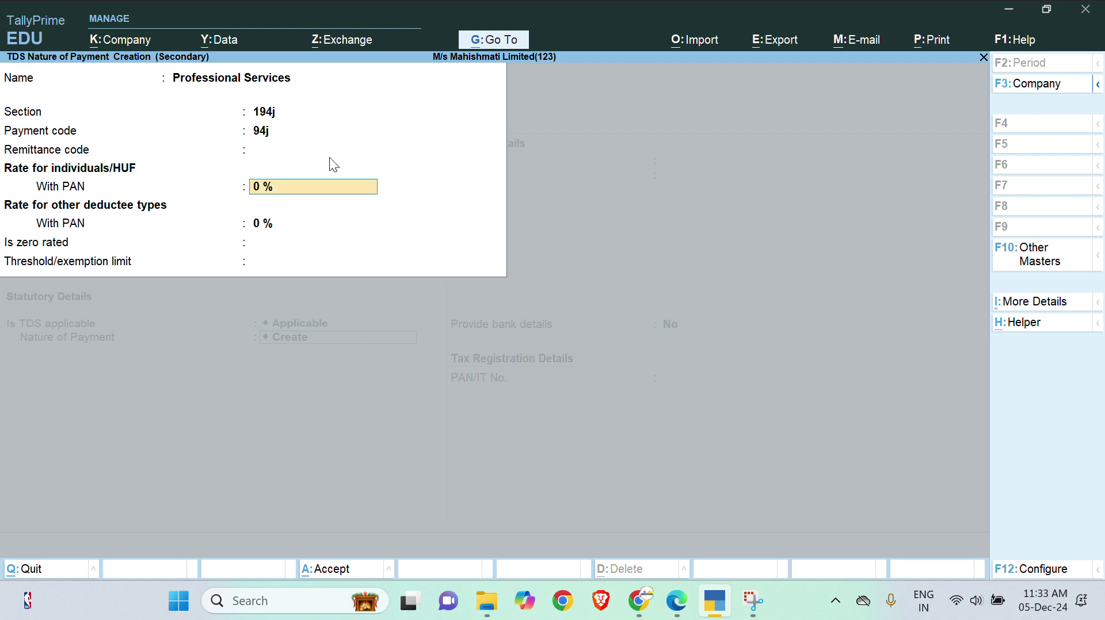
# Set the with-PAN TDS rate to 10 % for individuals/HUF and for other deductee types
pyautogui.write('10')
pyautogui.press('Return')
pyautogui.press('Return')
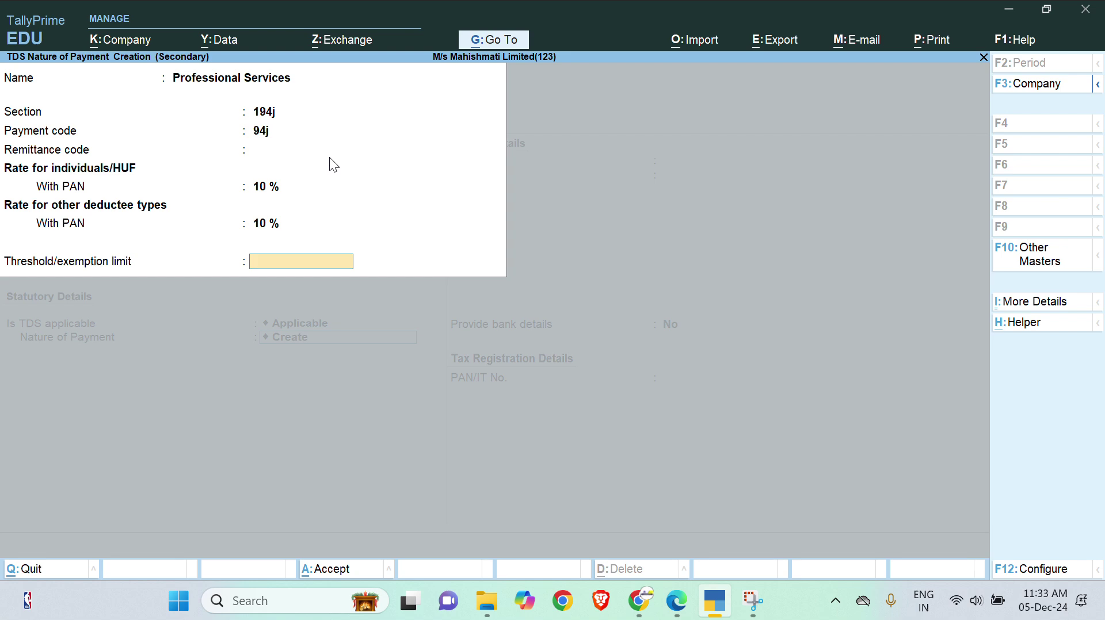
# Compare with the bill amount in the PDF, set the threshold/exemption limit to 30,000, and save the nature of payment and ledger
pyautogui.hotkey('alt', 'Tab')
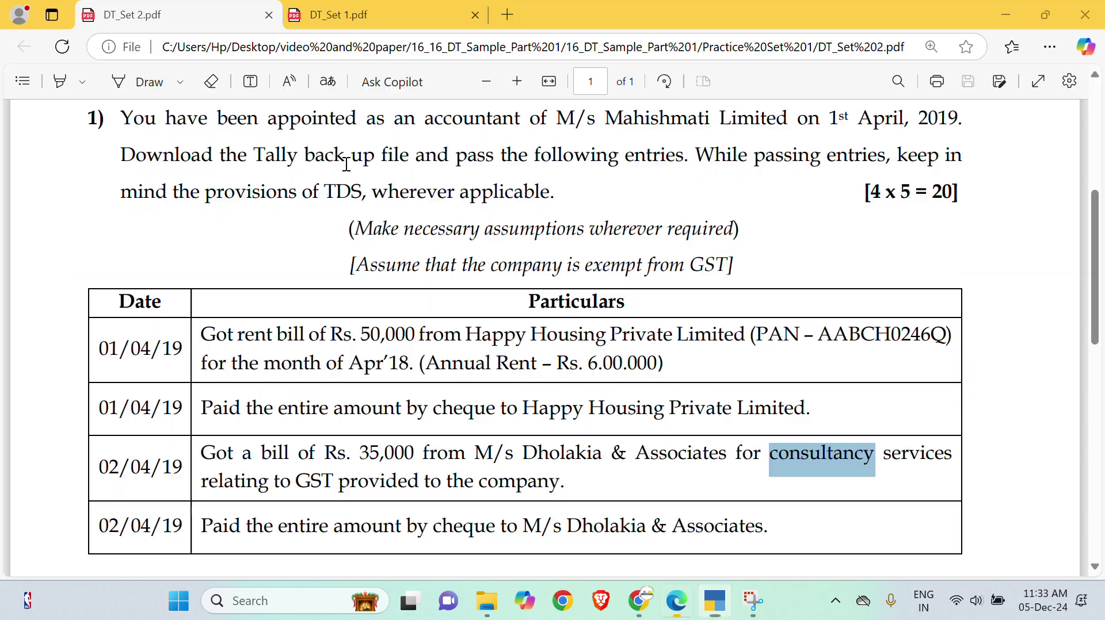
pyautogui.hotkey('alt', 'Tab')
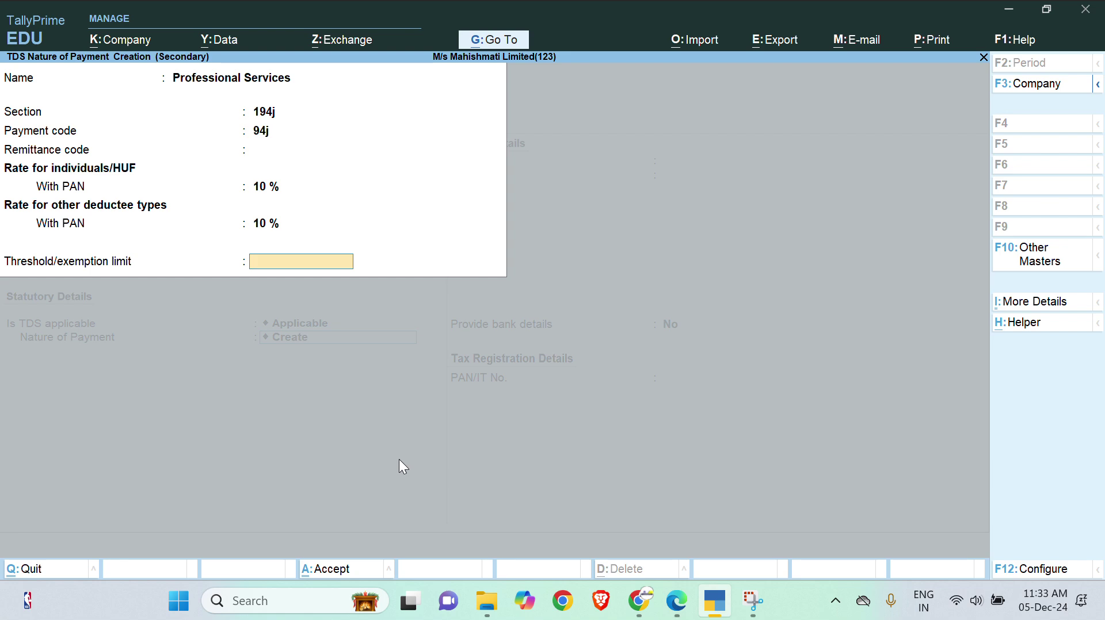
pyautogui.hotkey('alt', 'Tab')
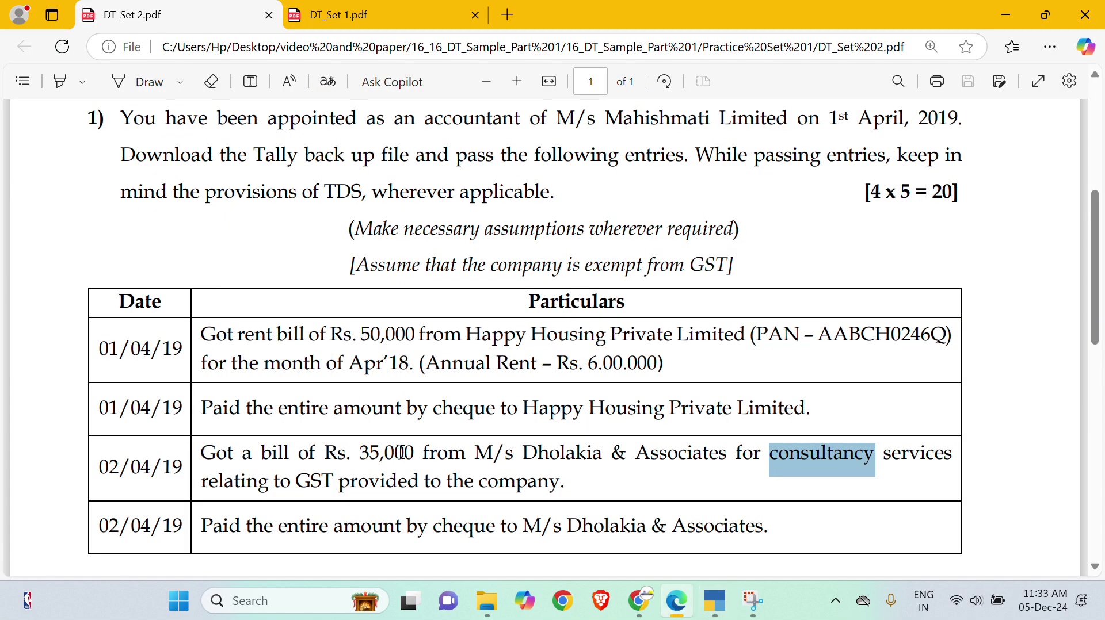
pyautogui.hotkey('alt', 'Tab')
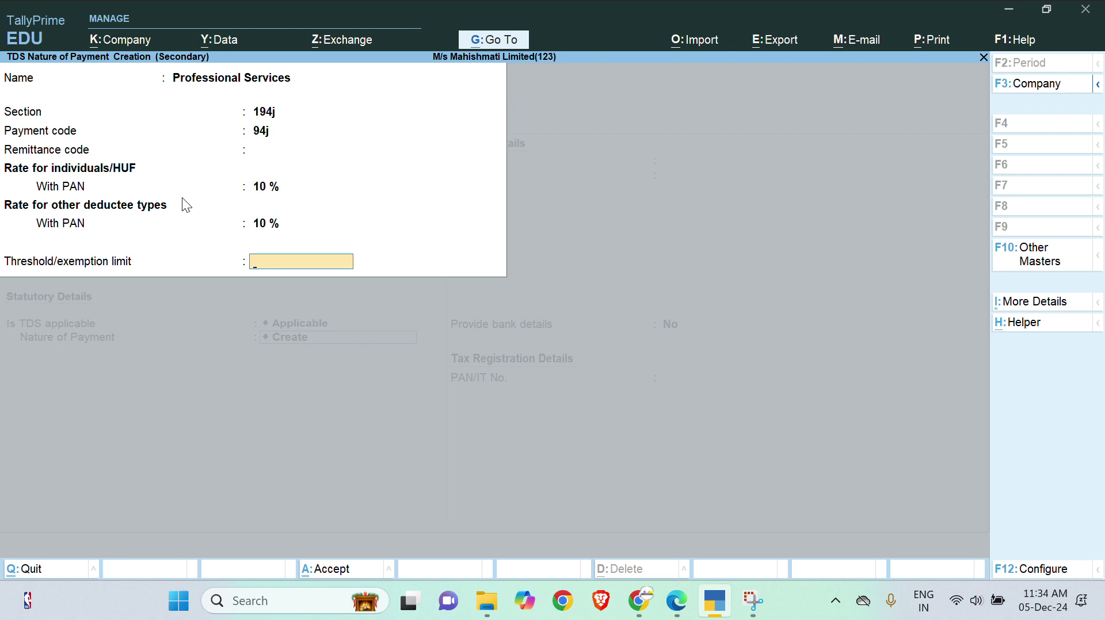
pyautogui.write('30000')
pyautogui.hotkey('alt', 'Tab')
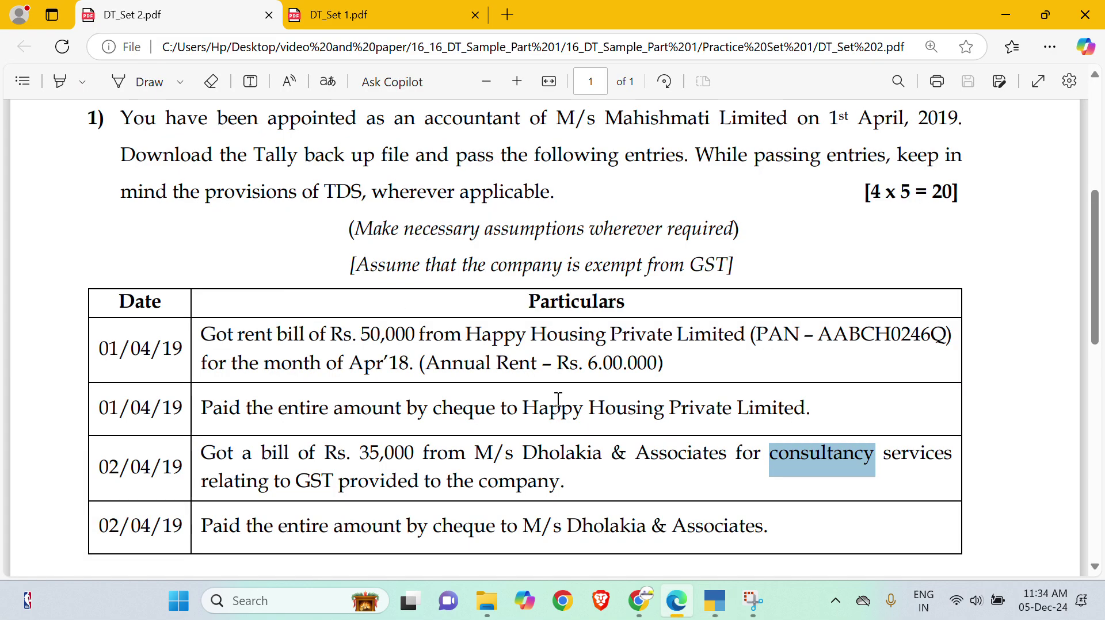
pyautogui.hotkey('alt', 'Tab')
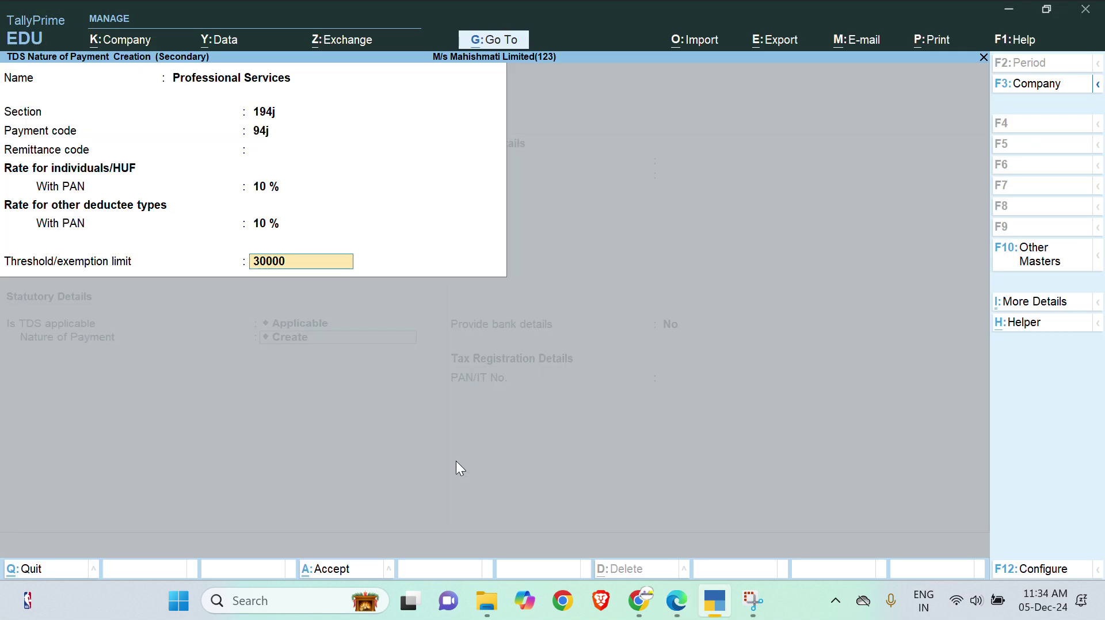
pyautogui.hotkey('alt', 'Tab')
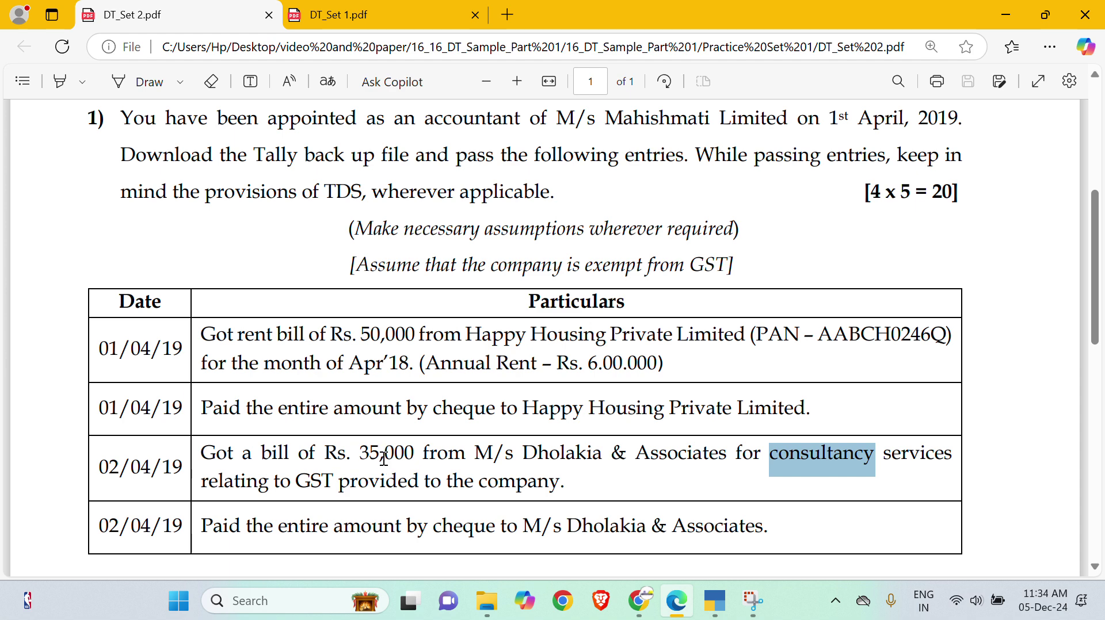
pyautogui.hotkey('alt', 'Tab')
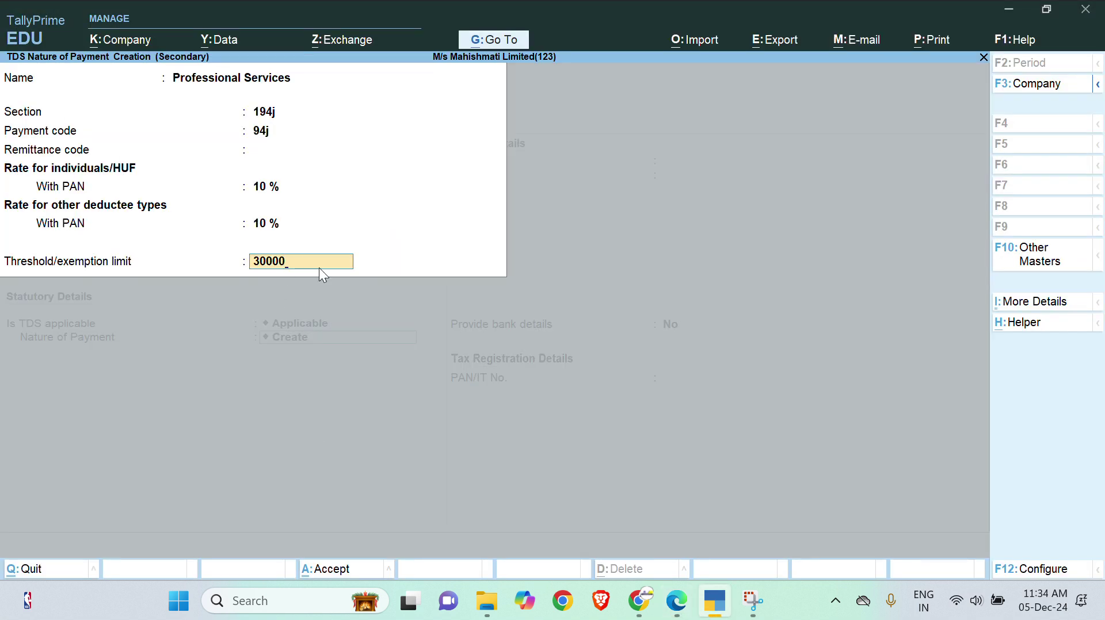
pyautogui.press('Return')
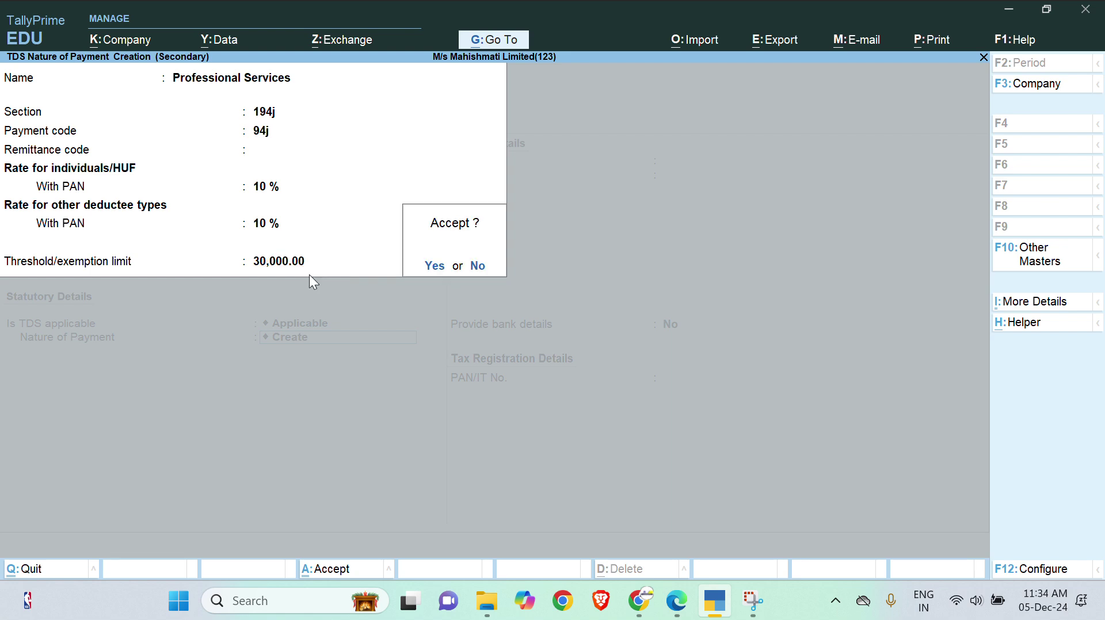
pyautogui.press('Return')
pyautogui.press('Return')
pyautogui.press('Return')
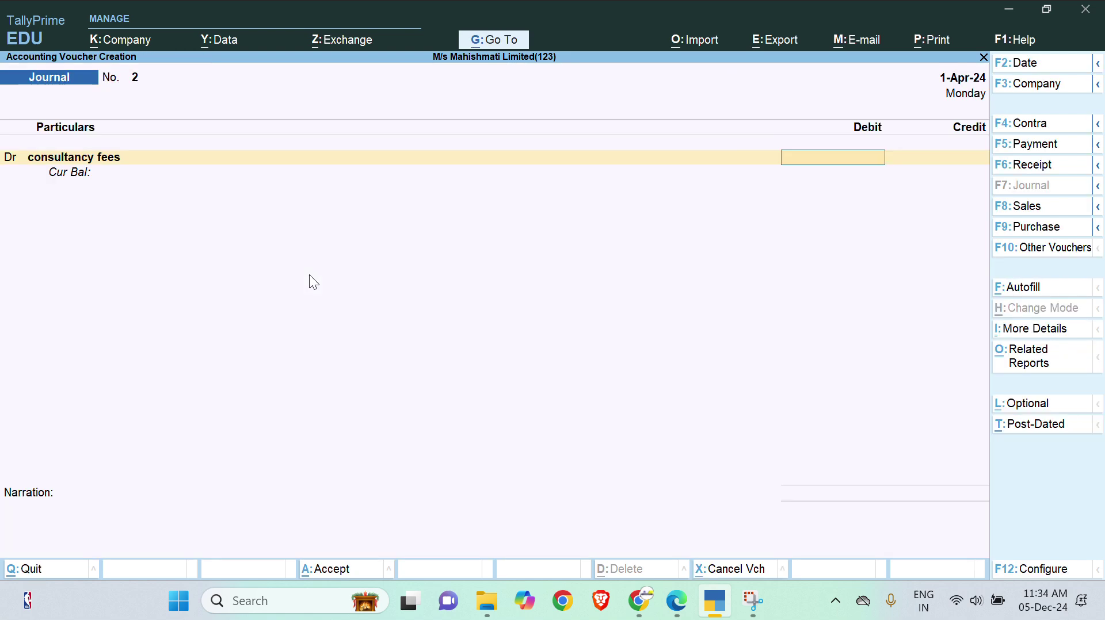
pyautogui.write('35000')
pyautogui.press('BackSpace')
pyautogui.press('BackSpace')
pyautogui.press('BackSpace')
pyautogui.press('BackSpace')
pyautogui.press('BackSpace')
pyautogui.press('BackSpace')
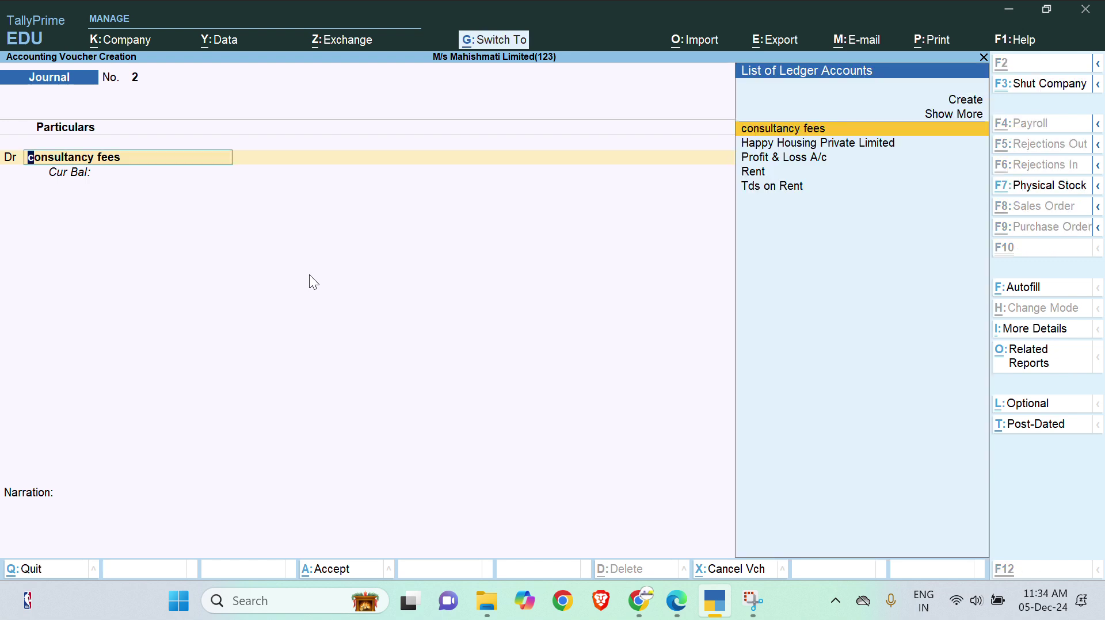
# Review the consultancy fees ledger and its Professional Services nature of payment, accepting both as they are
pyautogui.hotkey('ctrl', 'Return')
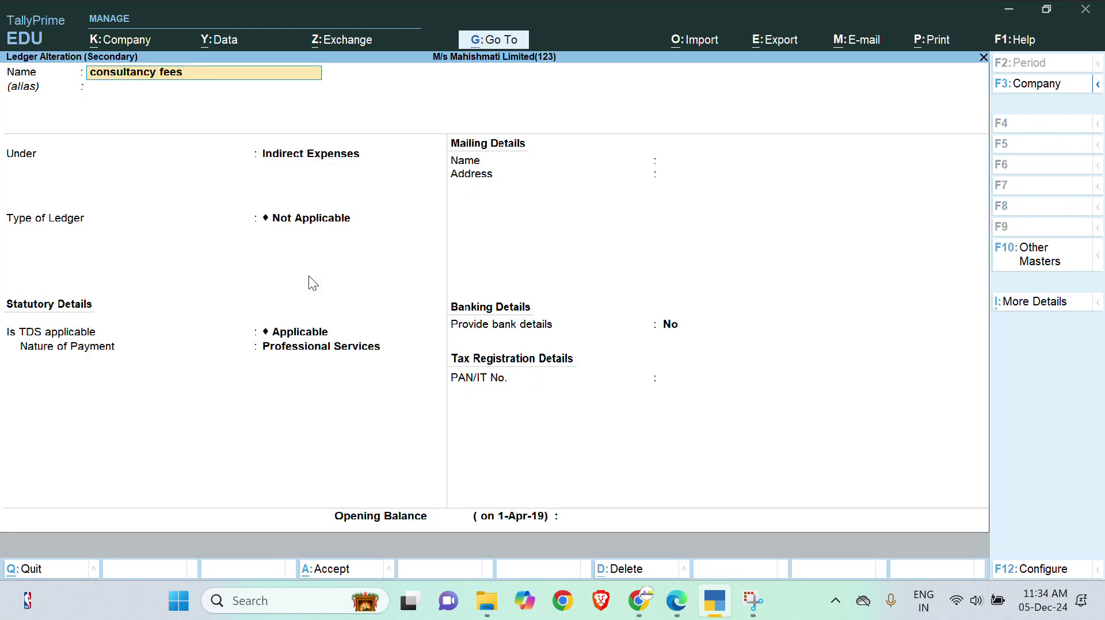
pyautogui.click(306, 348)
pyautogui.hotkey('ctrl', 'Return')
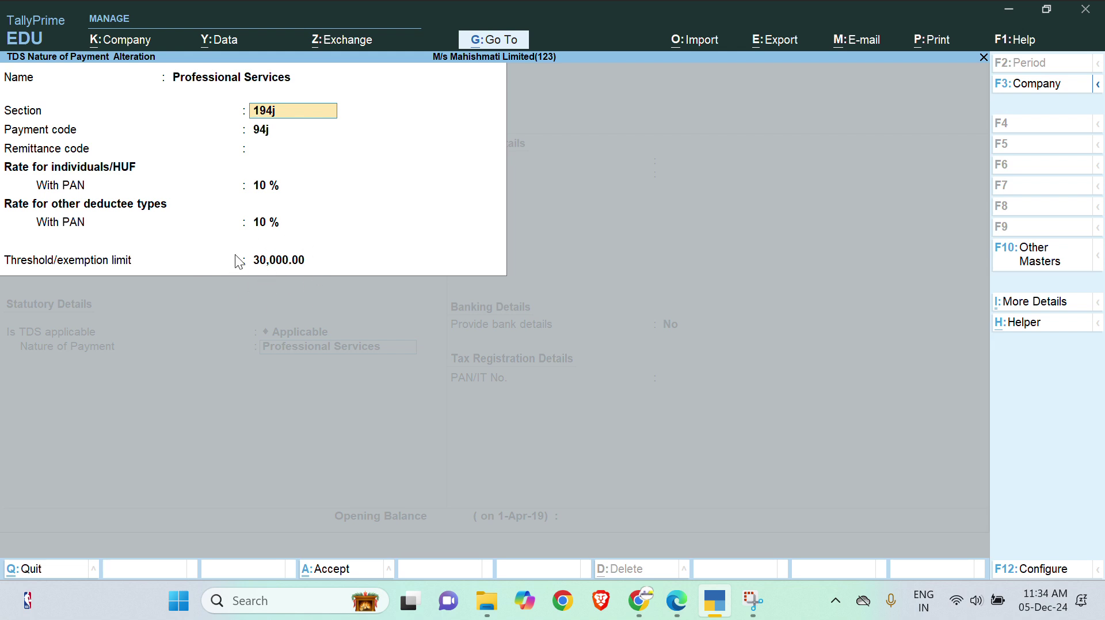
pyautogui.hotkey('ctrl', 'a')
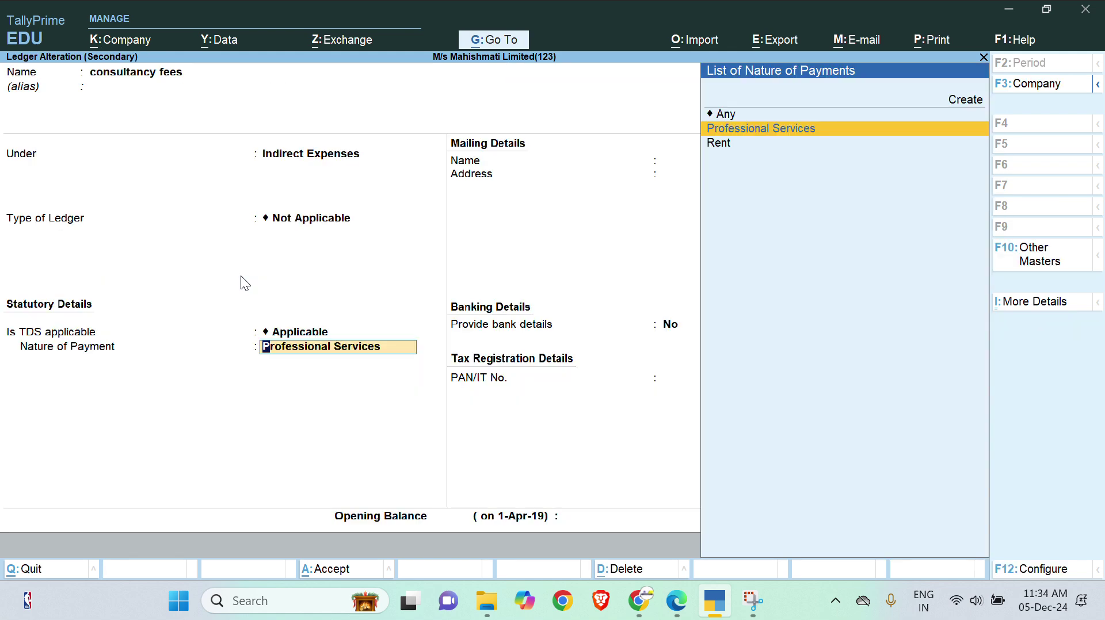
pyautogui.hotkey('ctrl', 'a')
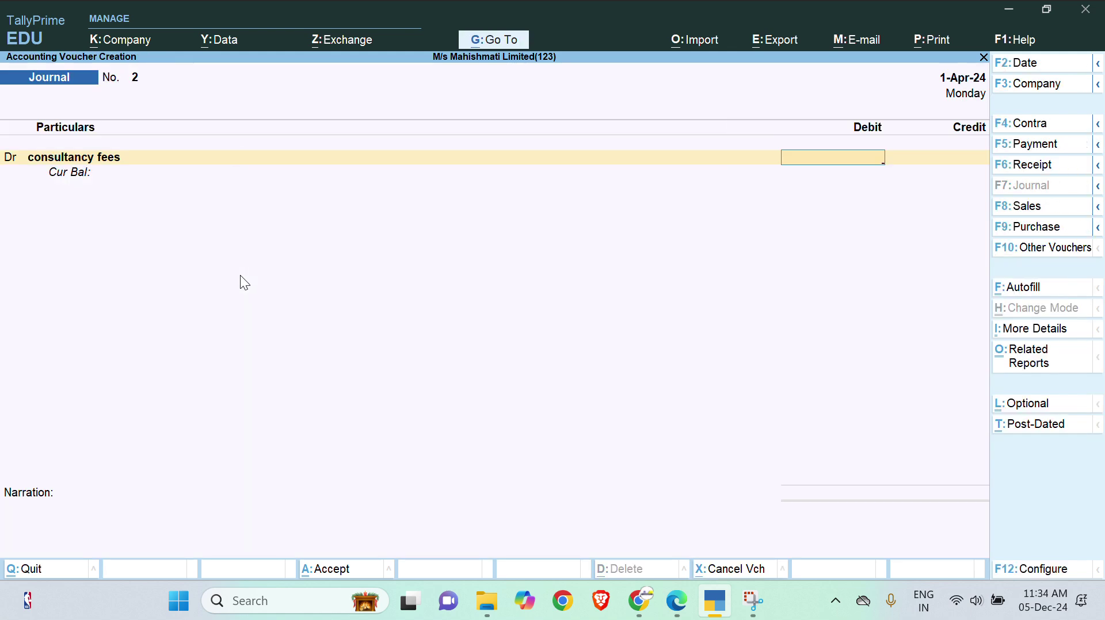
# Debit consultancy fees with 35,000 in the journal voucher
pyautogui.write('35000')
pyautogui.press('Return')
pyautogui.press('Return')
pyautogui.press('Return')
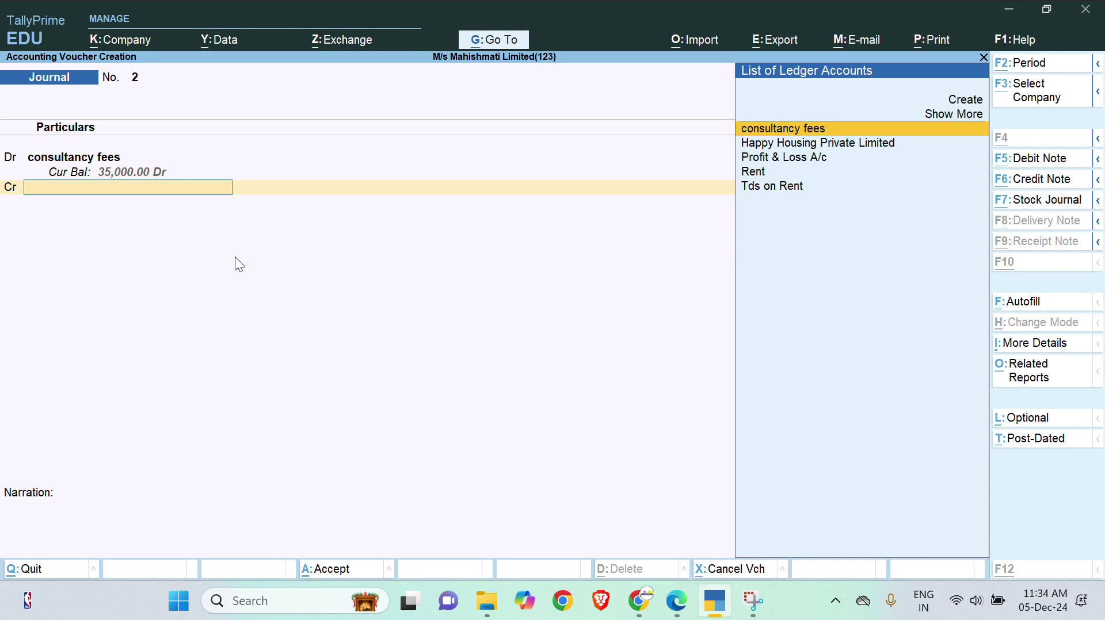
# Start a new ledger for the credit line, naming it "M/s Dholakia & Associates" as copied from the DT_Set 2 PDF
pyautogui.hotkey('alt', 'c')
pyautogui.press('super')
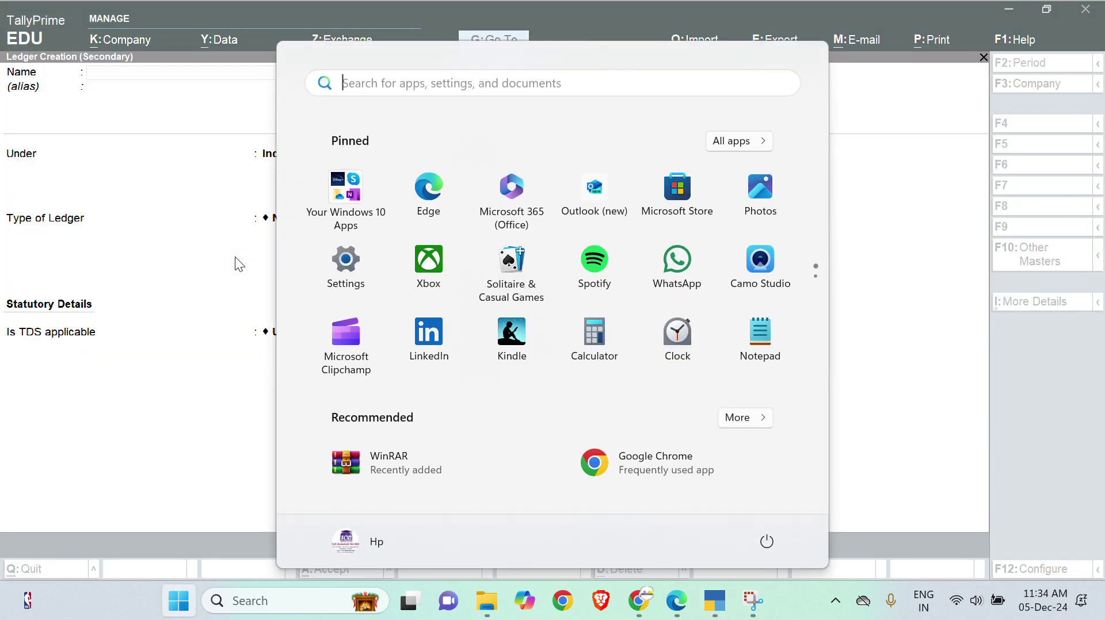
pyautogui.press('super')
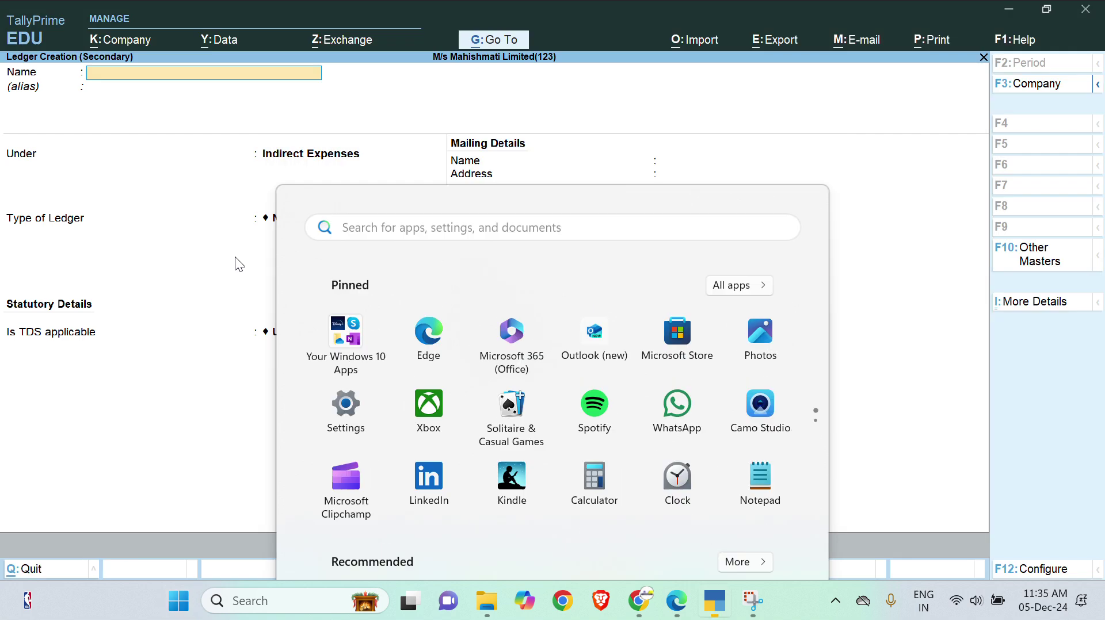
pyautogui.hotkey('alt', 'Tab')
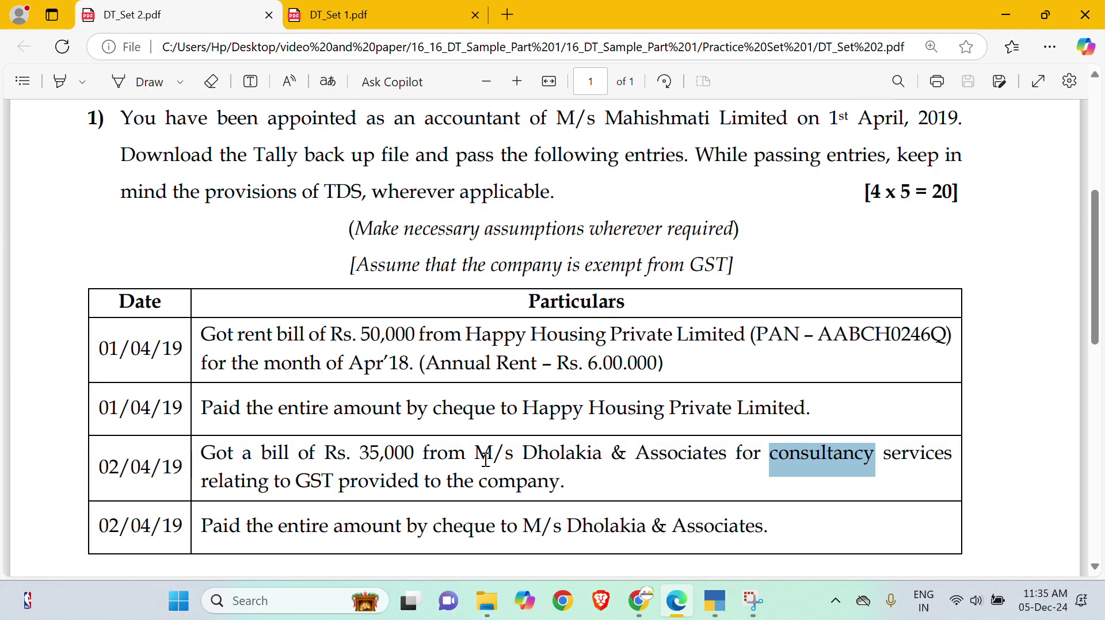
pyautogui.click(480, 454)
pyautogui.moveTo(480, 454); pyautogui.dragTo(724, 455)
pyautogui.hotkey('ctrl', 'c')
pyautogui.hotkey('alt', 'Tab')
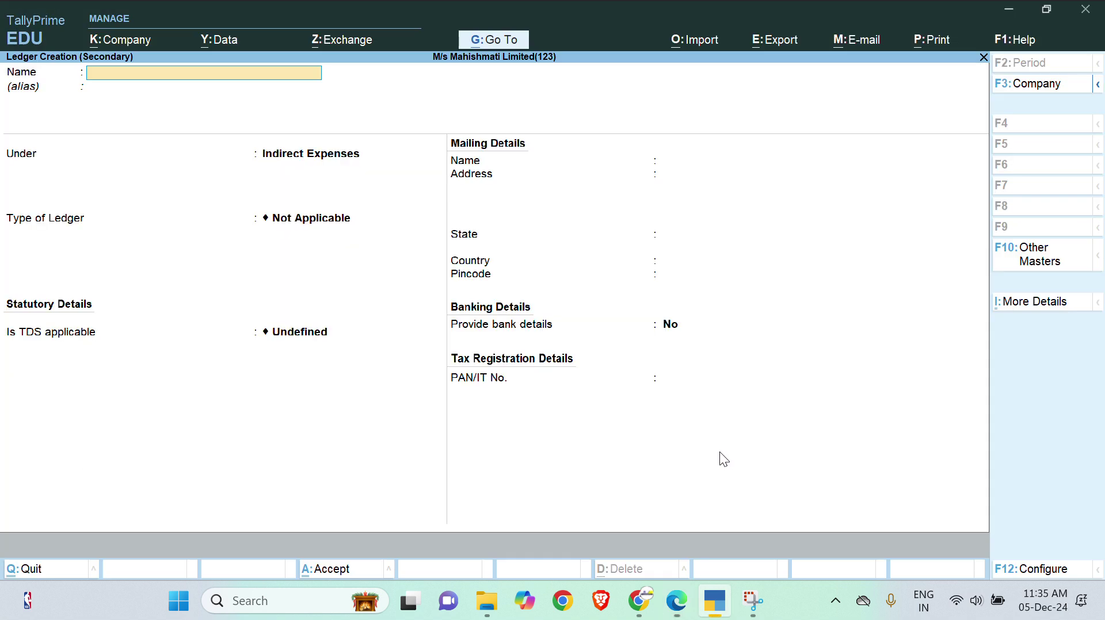
pyautogui.hotkey('ctrl', 'v')
pyautogui.press('Return')
# Leave the alias blank and group the ledger under Sundry Creditors, keeping bill-by-bill balances with no default credit period
pyautogui.press('Return')
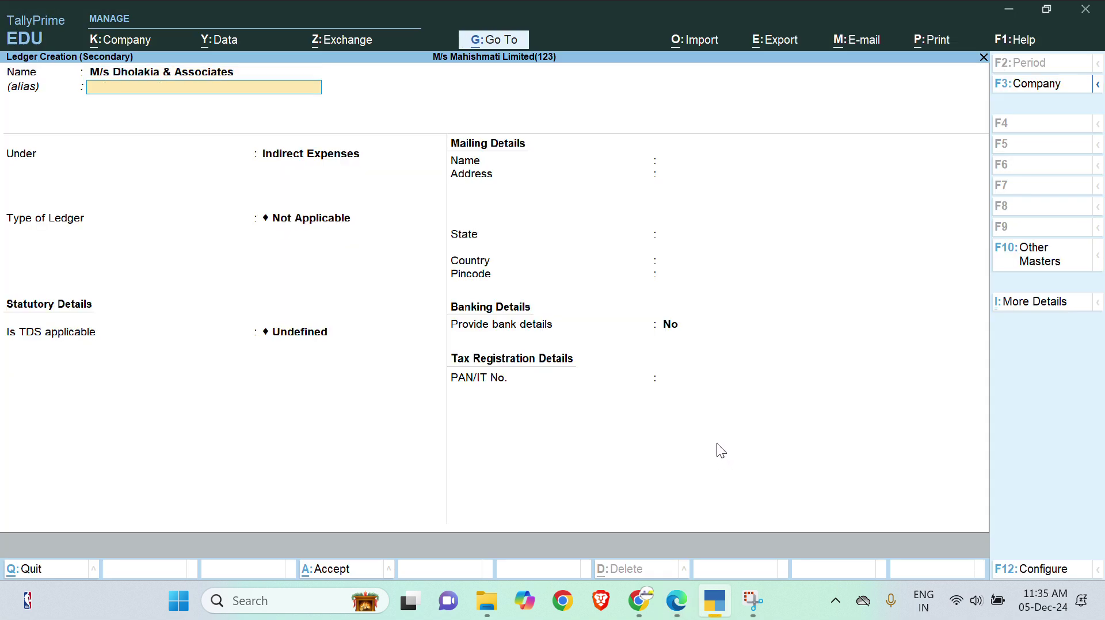
pyautogui.write('Cr')
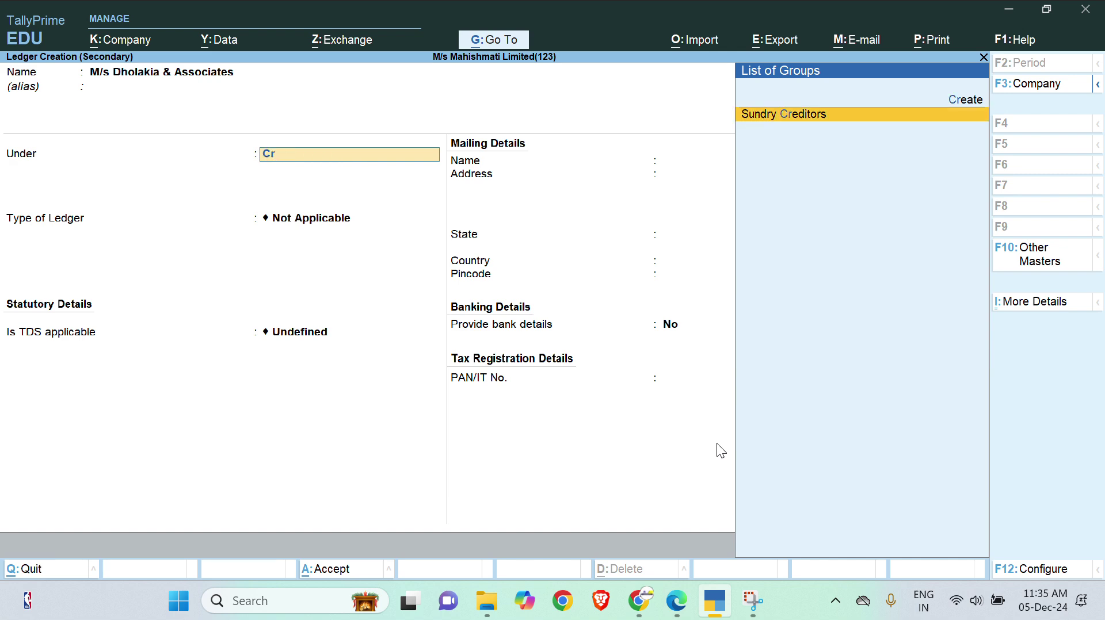
pyautogui.press('Return')
pyautogui.press('Return')
pyautogui.press('Return')
pyautogui.press('Return')
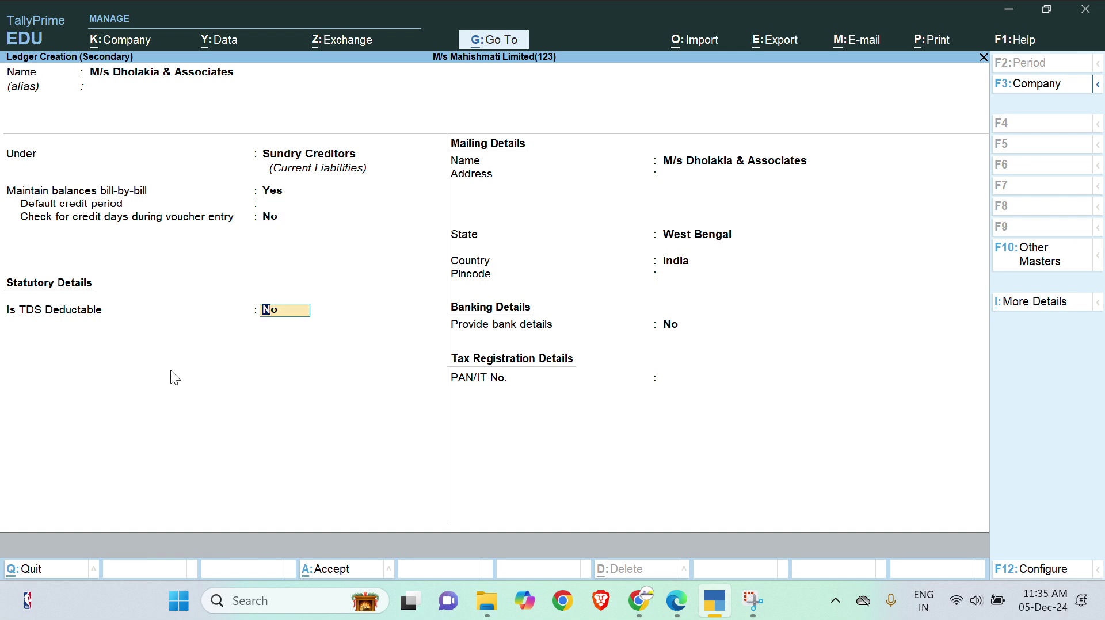
# Make TDS deductable for the ledger with deductee type Partnership Firm, deducting TDS in the same voucher for Professional Services
pyautogui.write('y')
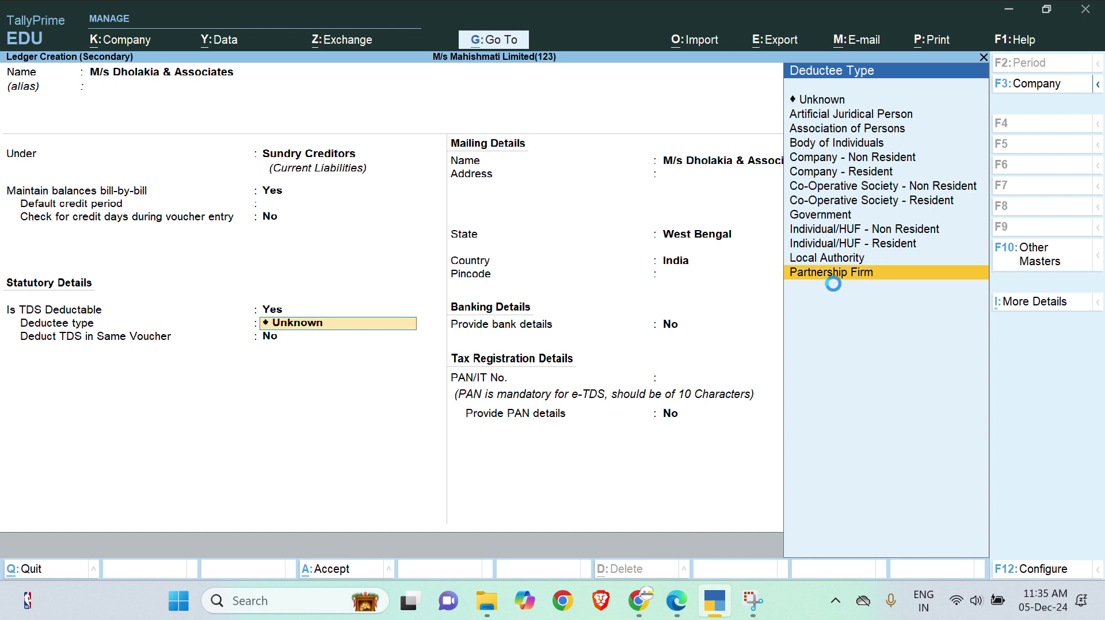
pyautogui.click(831, 282)
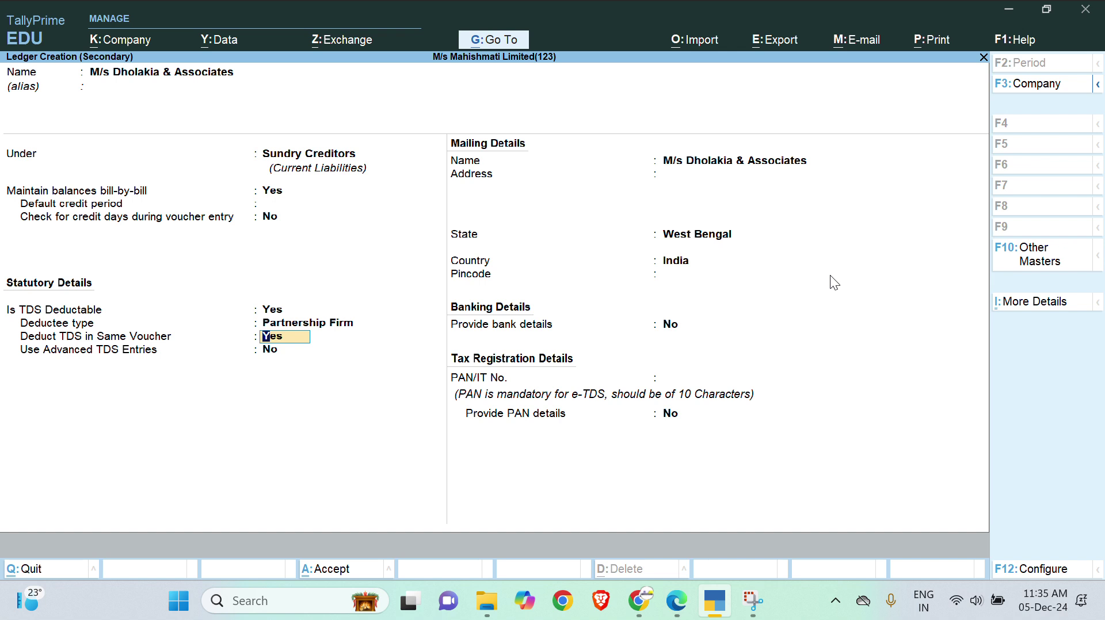
pyautogui.press('Return')
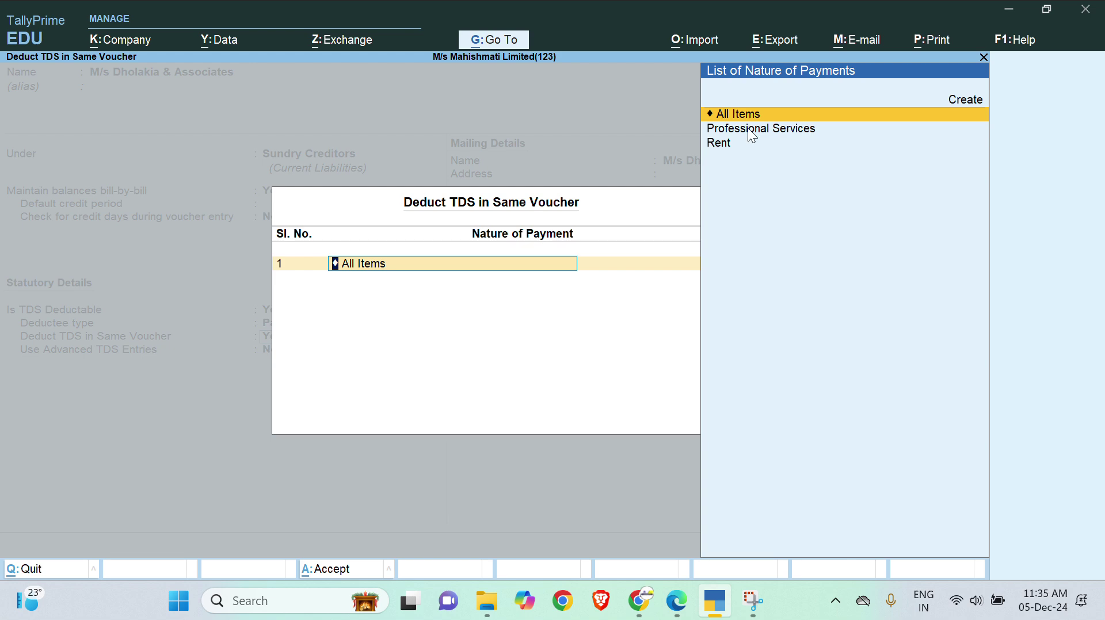
pyautogui.click(750, 130)
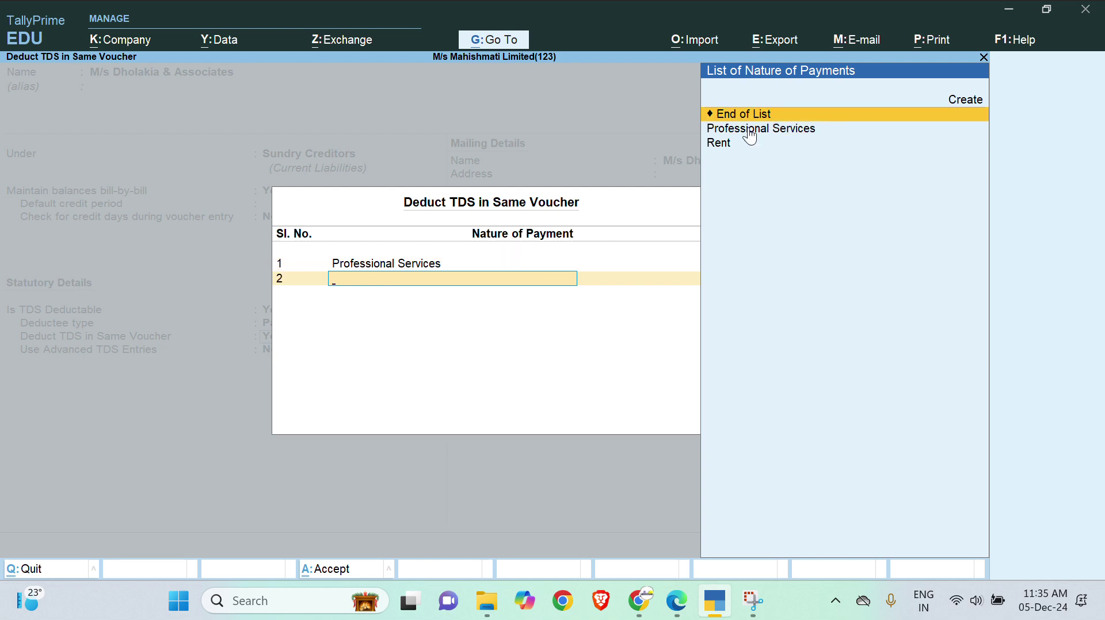
pyautogui.press('Return')
pyautogui.press('Return')
pyautogui.press('Return')
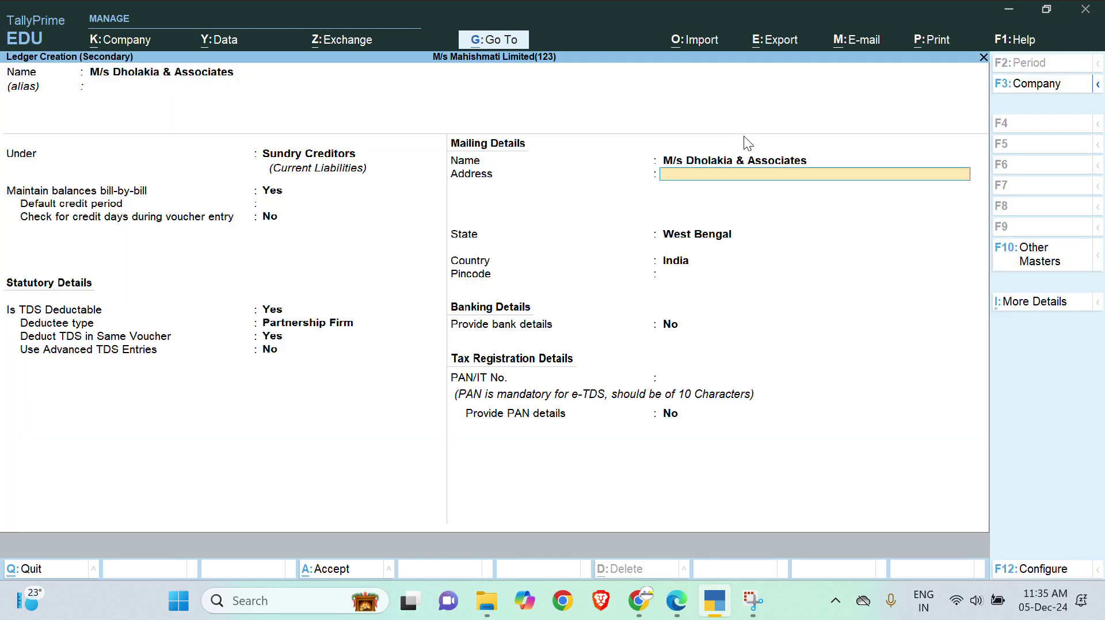
# Check the PDF for the party's PAN, leave the PAN and bank details unfilled, and save the ledger
pyautogui.click(720, 239)
pyautogui.press('Return')
pyautogui.press('Return')
pyautogui.press('Return')
pyautogui.press('Return')
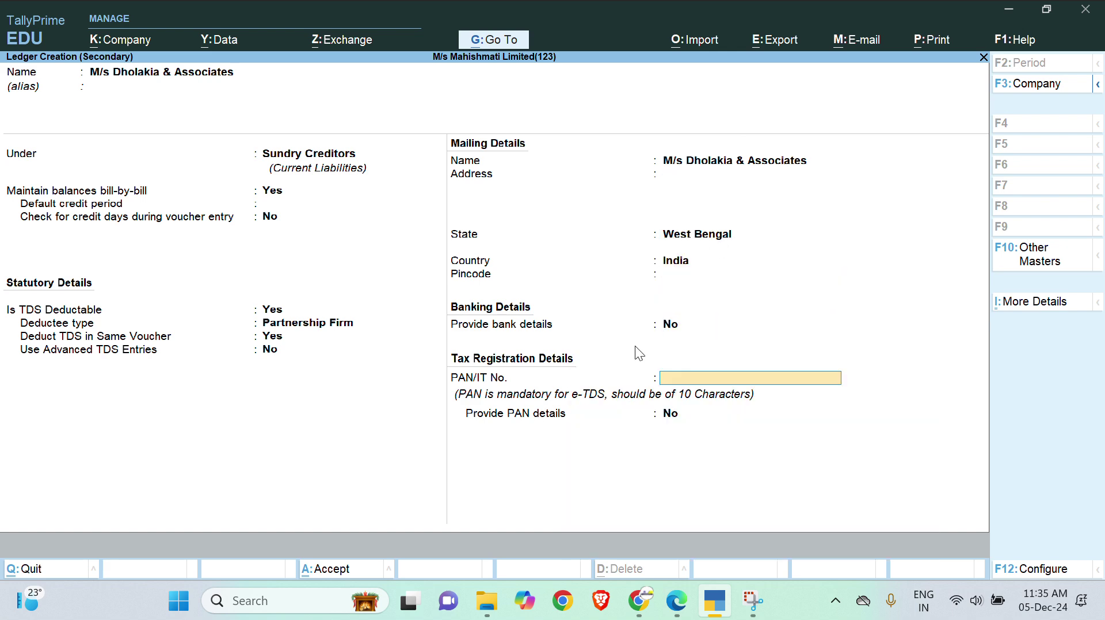
pyautogui.hotkey('alt', 'Tab')
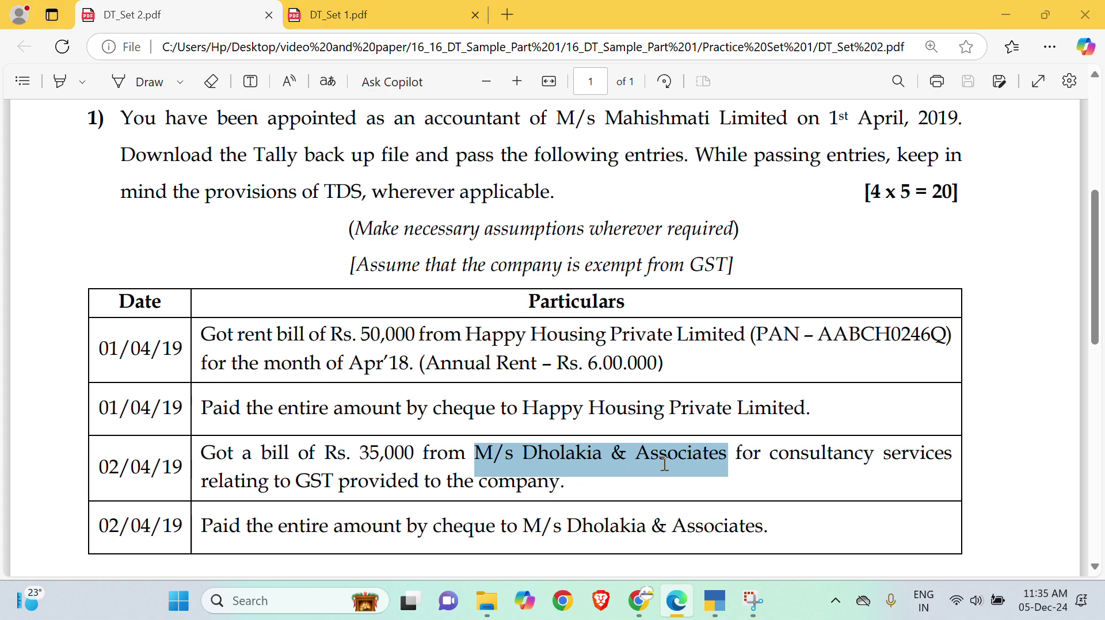
pyautogui.hotkey('alt', 'Tab')
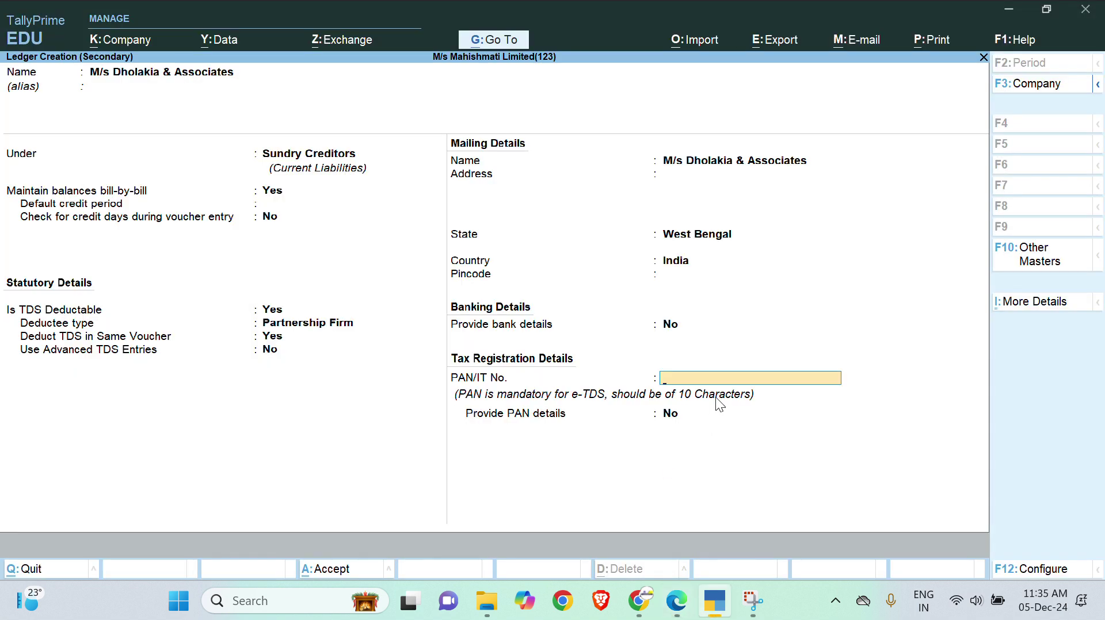
pyautogui.press('Return')
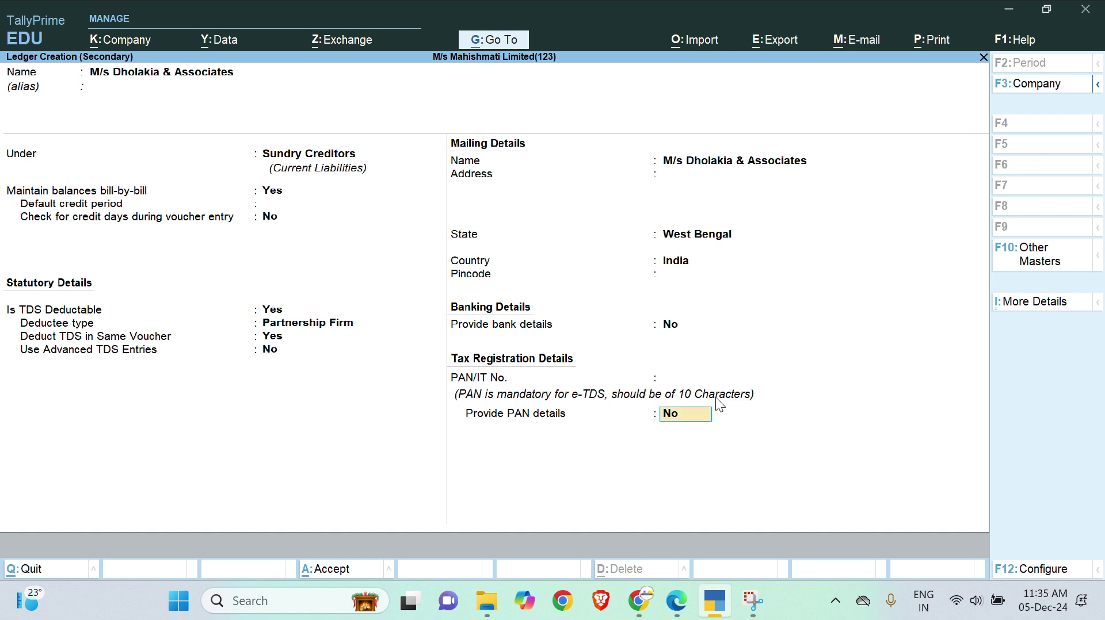
pyautogui.press('Return')
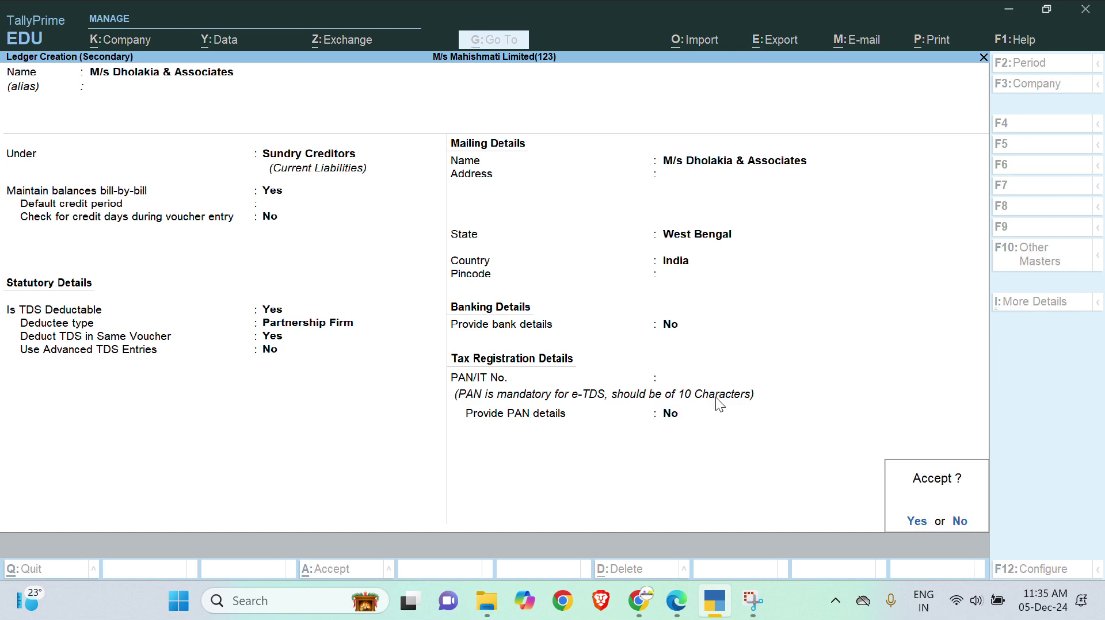
pyautogui.press('Return')
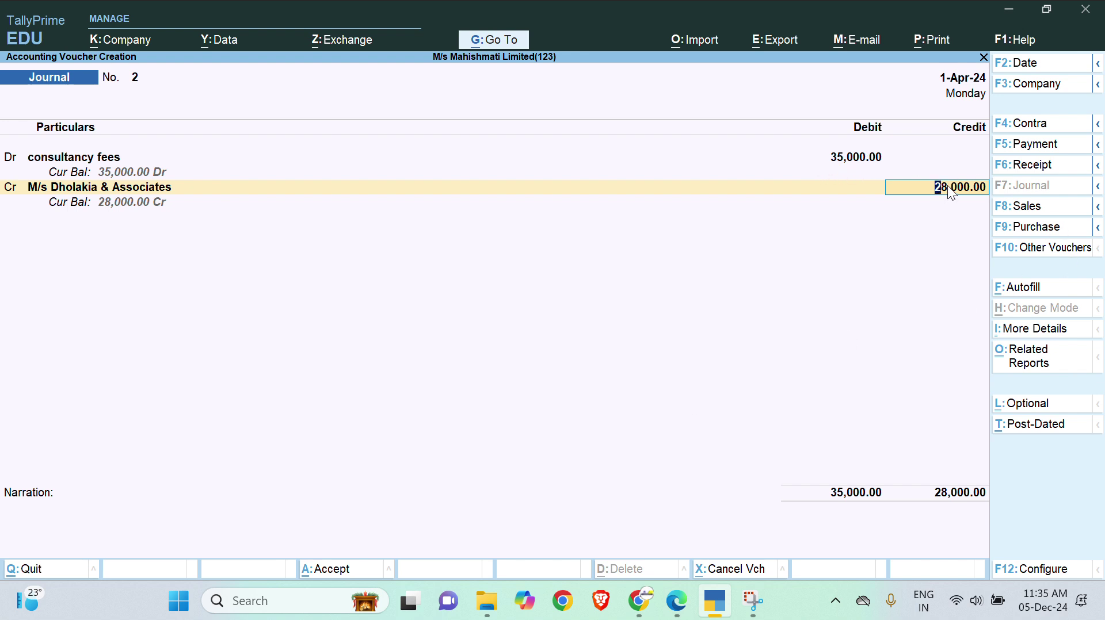
# Allocate the M/s Dholakia & Associates credit under New Ref 2, with 35,000 Cr for the bill and 7,000 Dr for the TDS
pyautogui.press('Return')
pyautogui.press('Return')
pyautogui.press('Return')
pyautogui.press('Return')
pyautogui.press('Return')
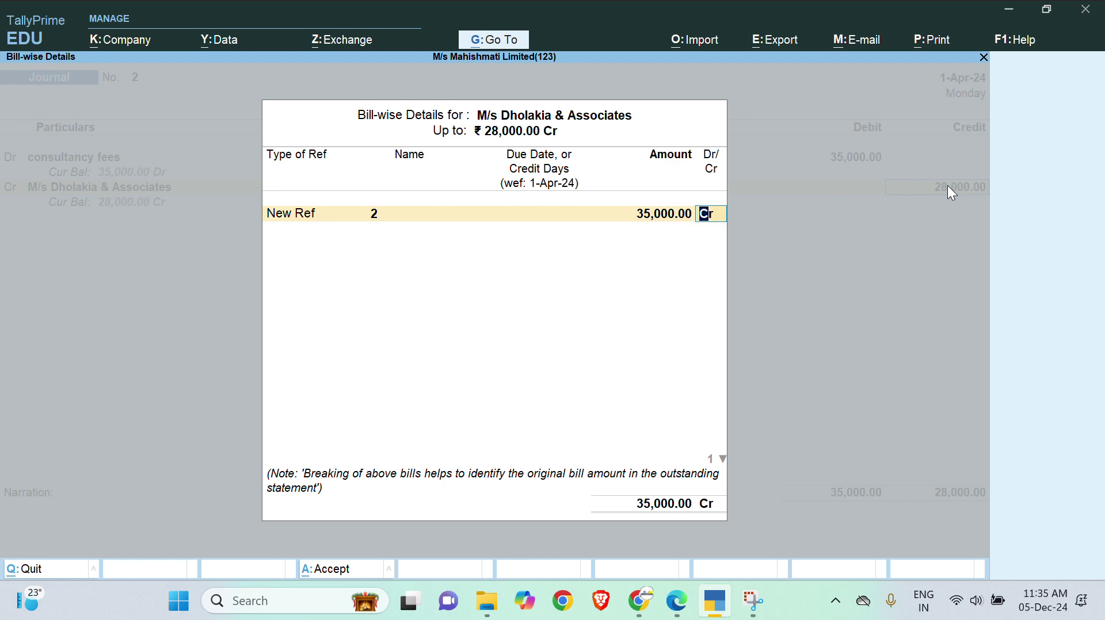
pyautogui.press('Return')
pyautogui.press('Return')
pyautogui.press('Return')
pyautogui.press('Return')
pyautogui.press('Return')
pyautogui.press('Return')
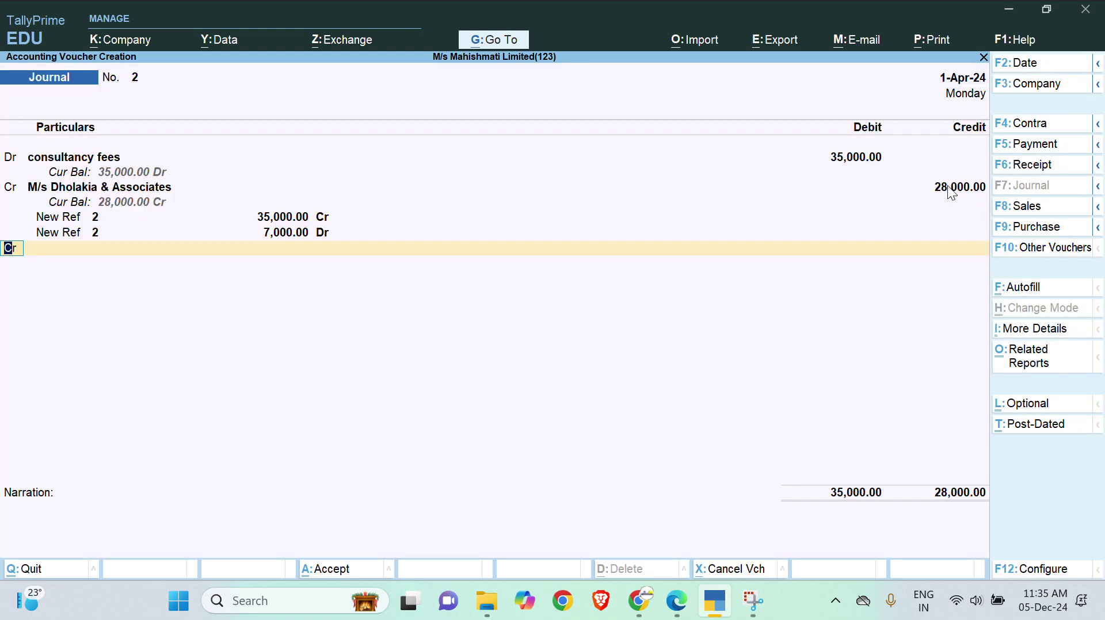
# Create a new ledger named "Tds on Consultancy Fees" for the next credit line, with no alias
pyautogui.press('Return')
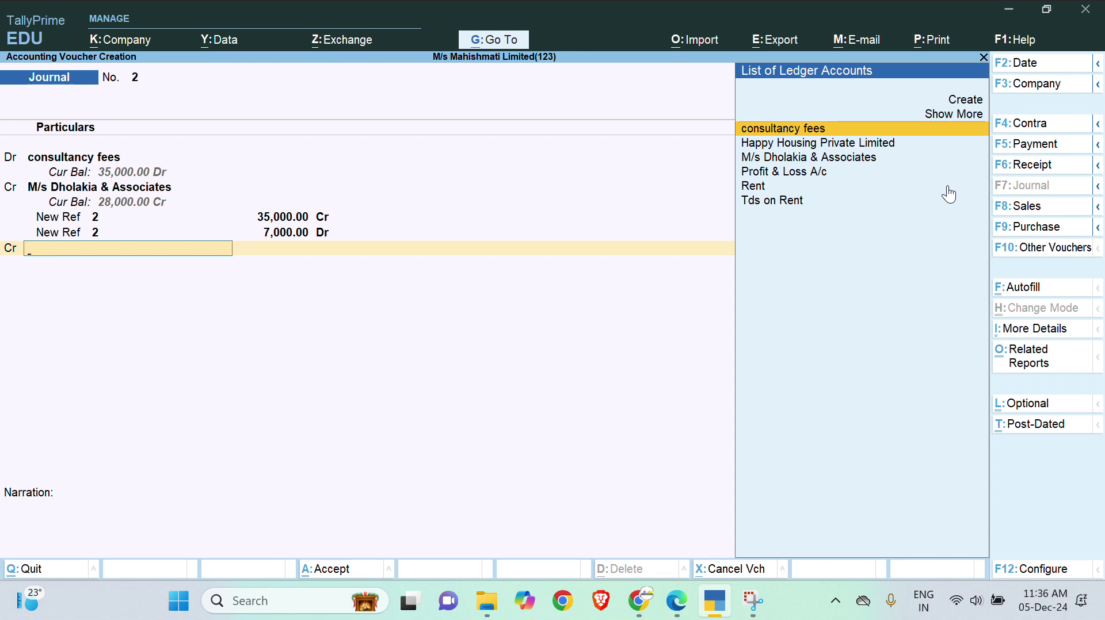
pyautogui.hotkey('alt', 'c')
pyautogui.write('Tds on')
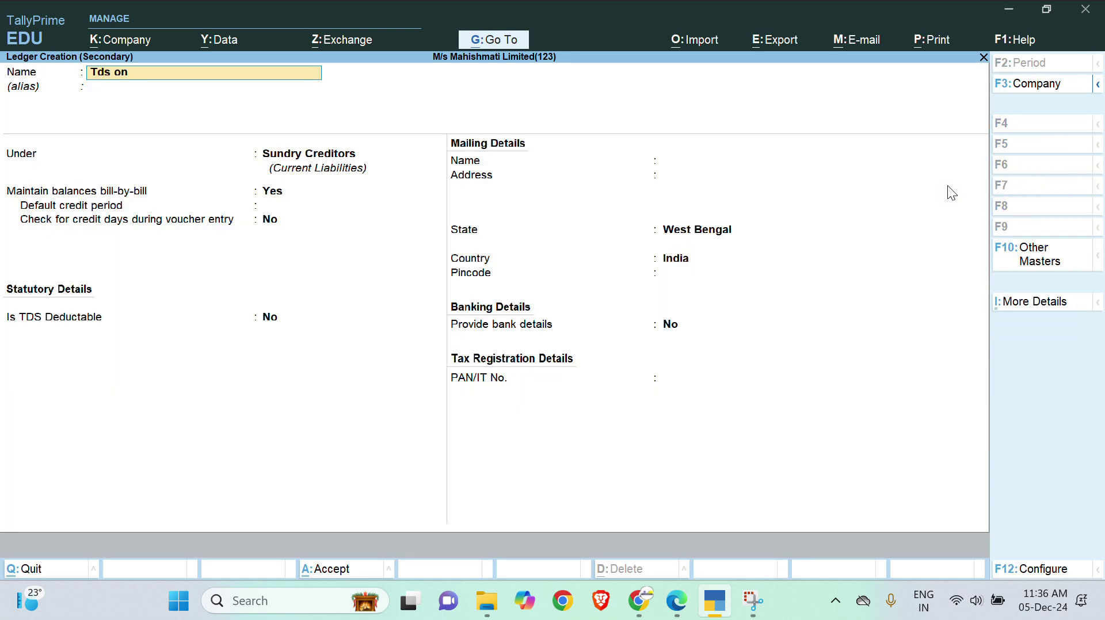
pyautogui.write(' Consultancy Fees')
pyautogui.press('Return')
pyautogui.press('Return')
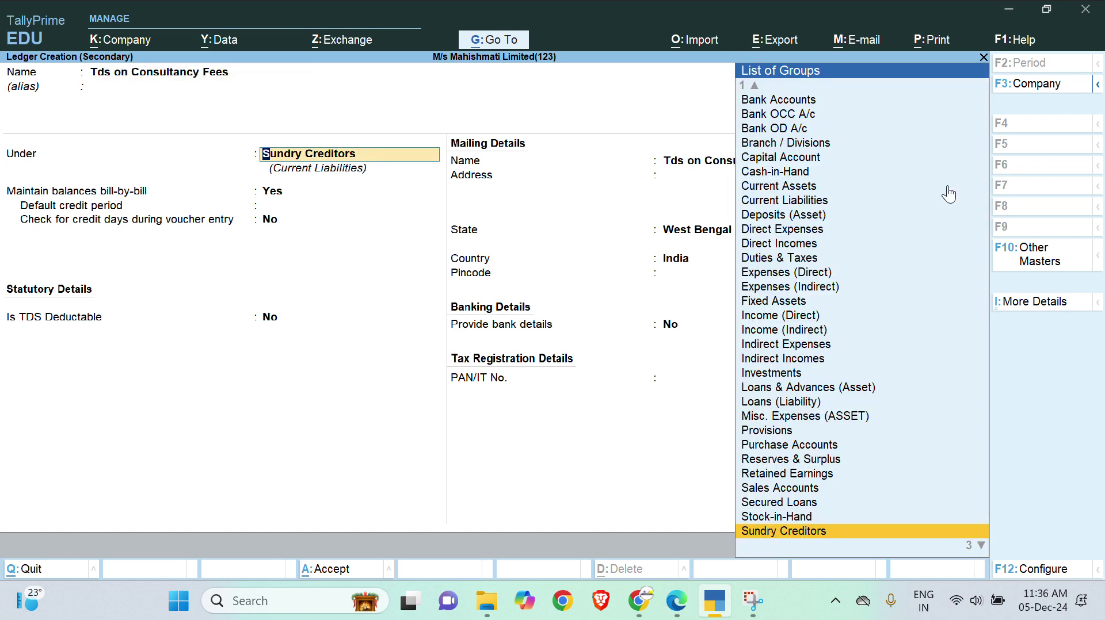
# Group the ledger under Duties & Taxes as TDS for Professional Services, save it, and credit it with 7,000 in the journal
pyautogui.write('Du')
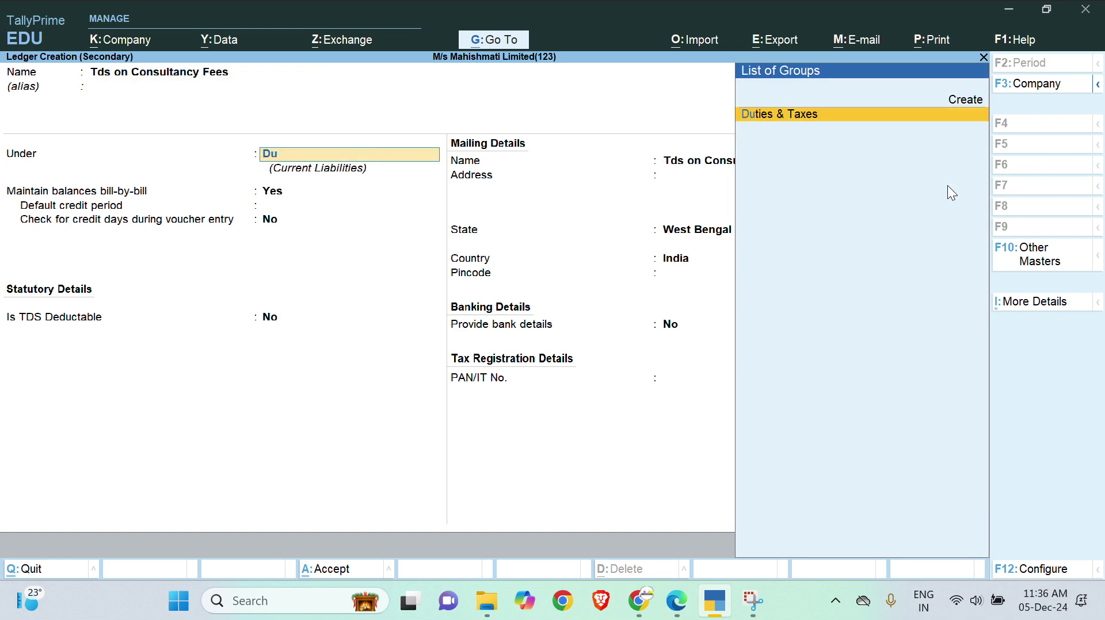
pyautogui.press('Return')
pyautogui.press('Down')
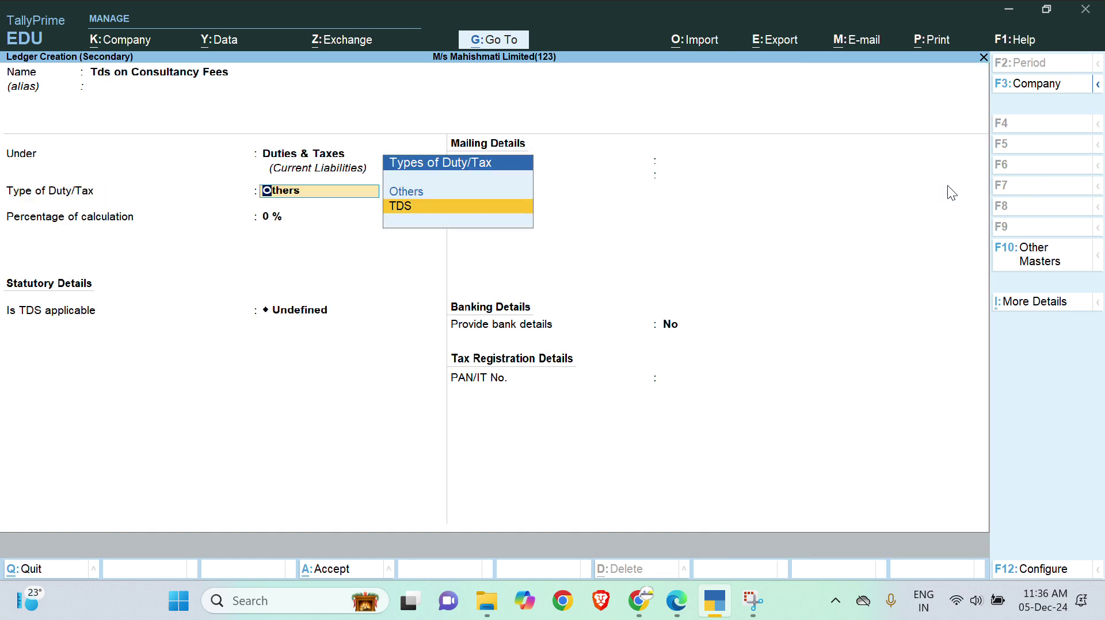
pyautogui.press('Return')
pyautogui.press('Down')
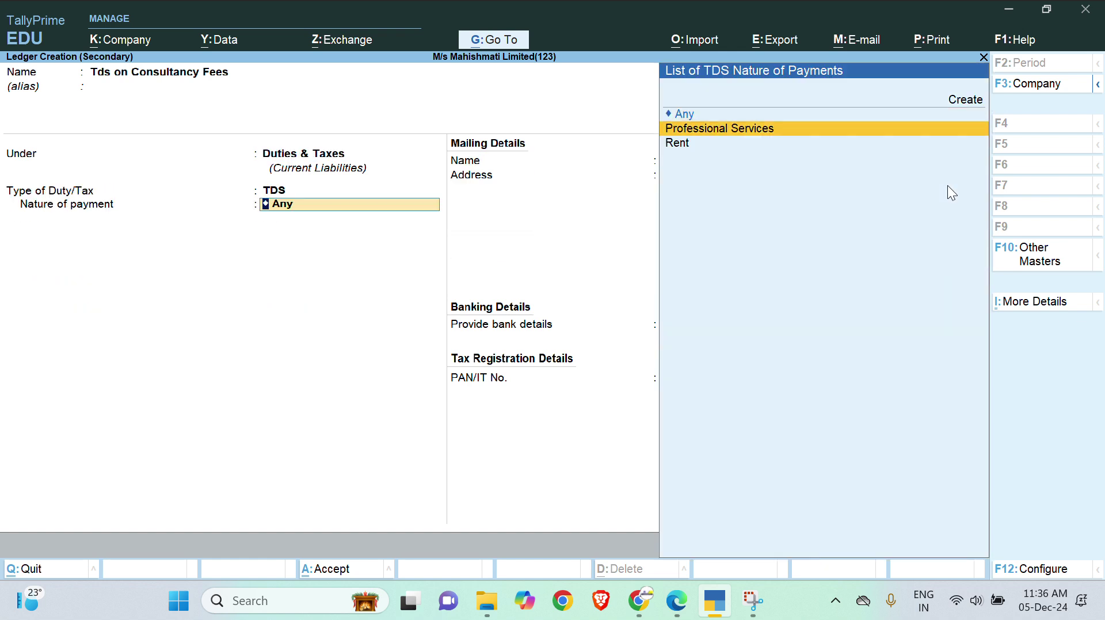
pyautogui.press('Return')
pyautogui.press('Return')
pyautogui.press('Return')
pyautogui.press('Return')
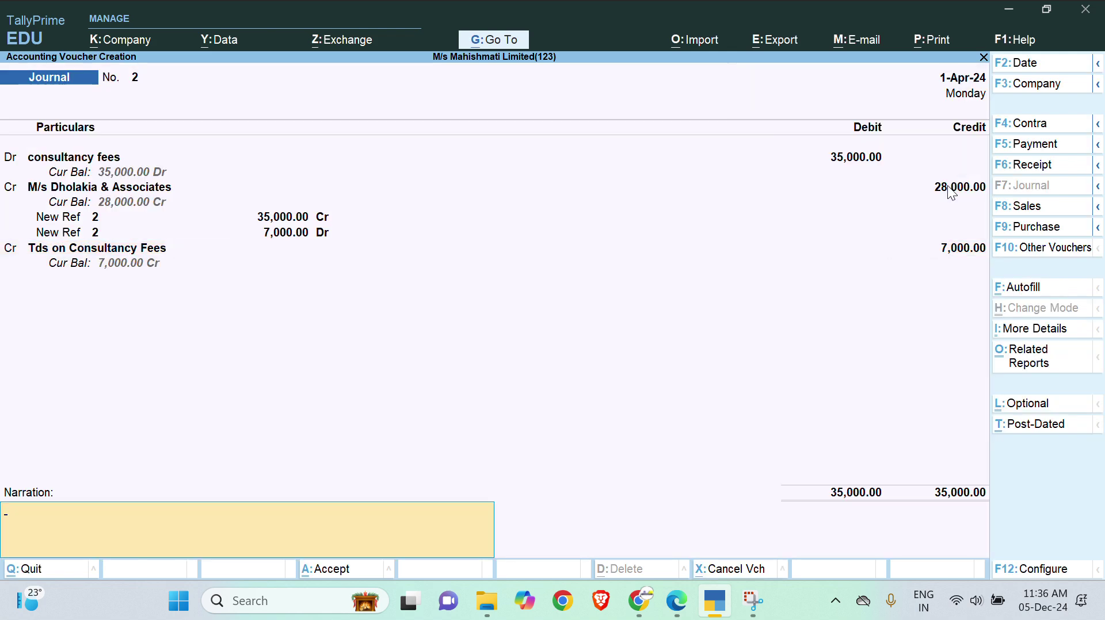
# Add the narration "being tds deducted" and save the journal voucher
pyautogui.write('being tds deducted')
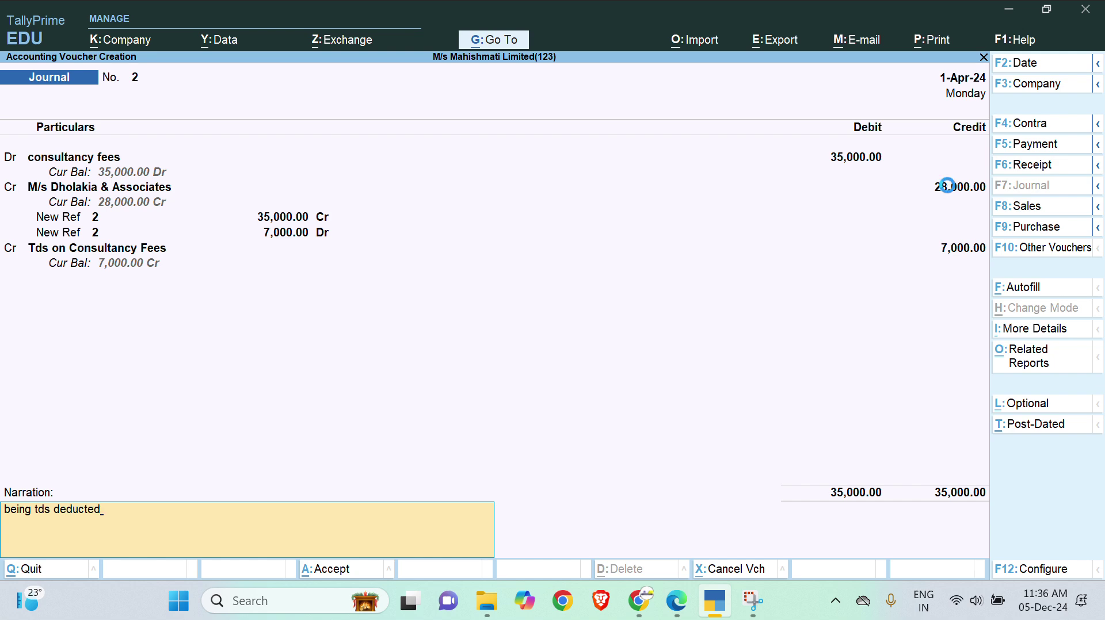
pyautogui.press('Return')
pyautogui.press('Return')
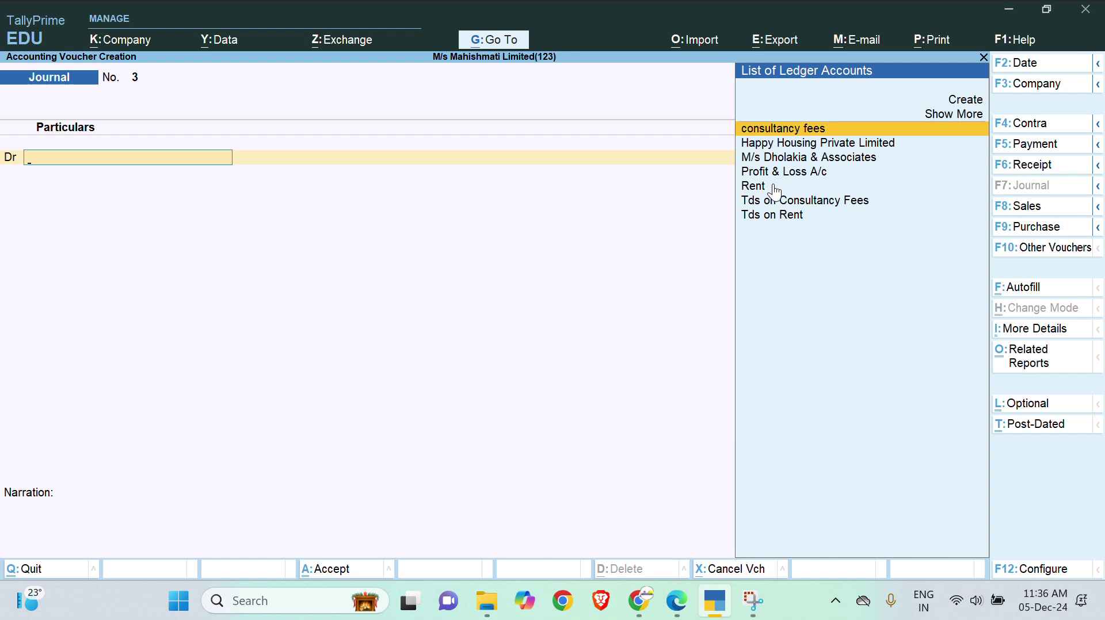
# Start a payment voucher debiting M/s Dholakia & Associates with 28,000, allocated against Agst Ref 2
pyautogui.click(1033, 162)
pyautogui.click(1034, 151)
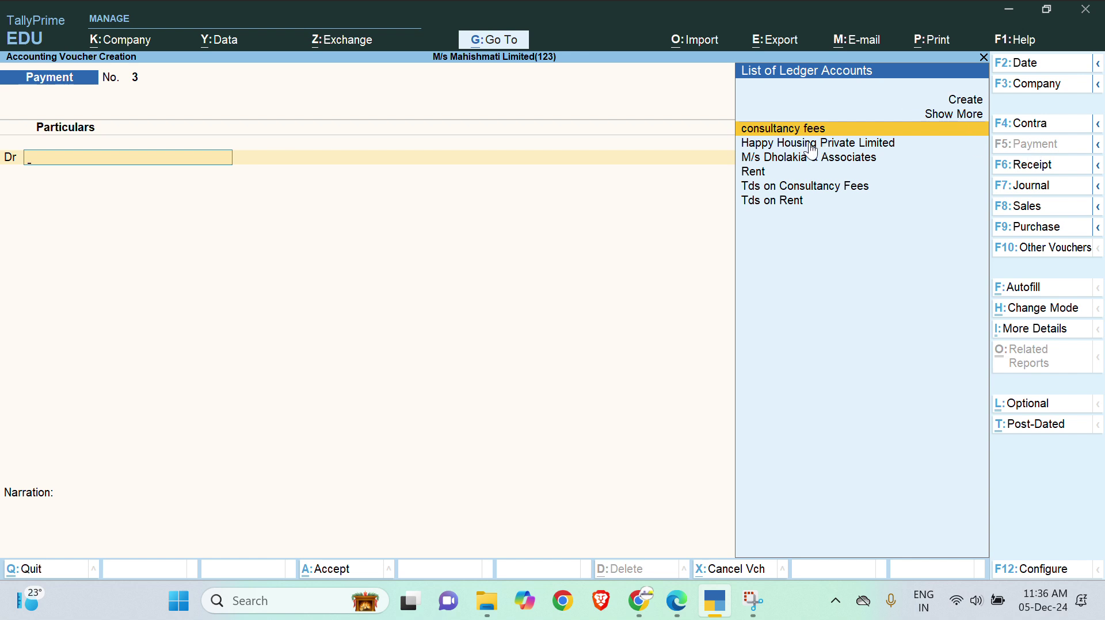
pyautogui.press('Down')
pyautogui.press('Down')
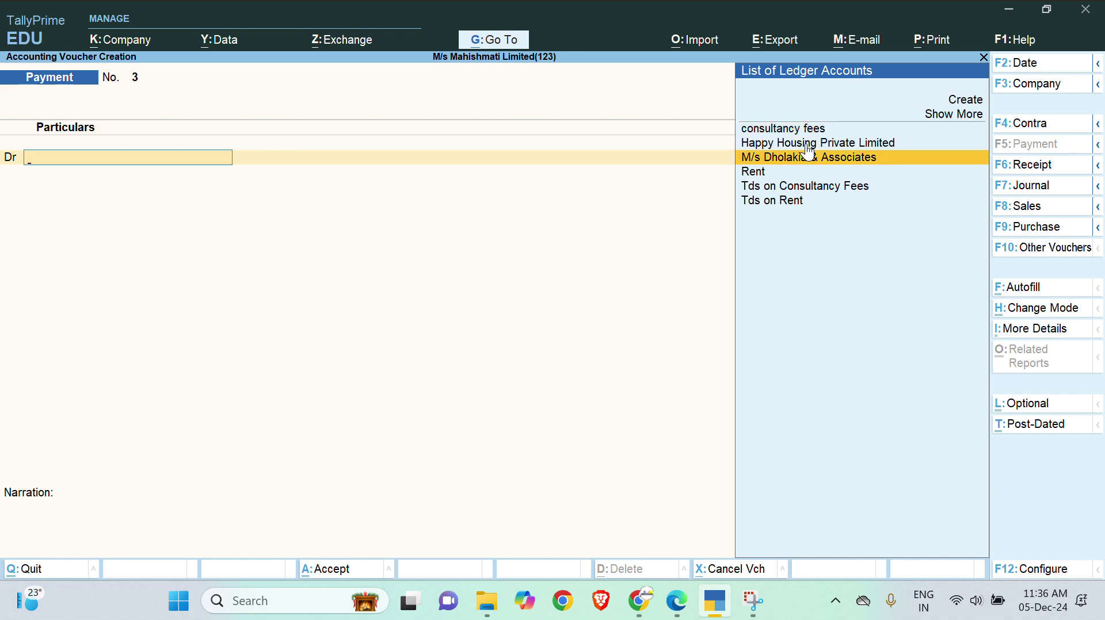
pyautogui.click(808, 156)
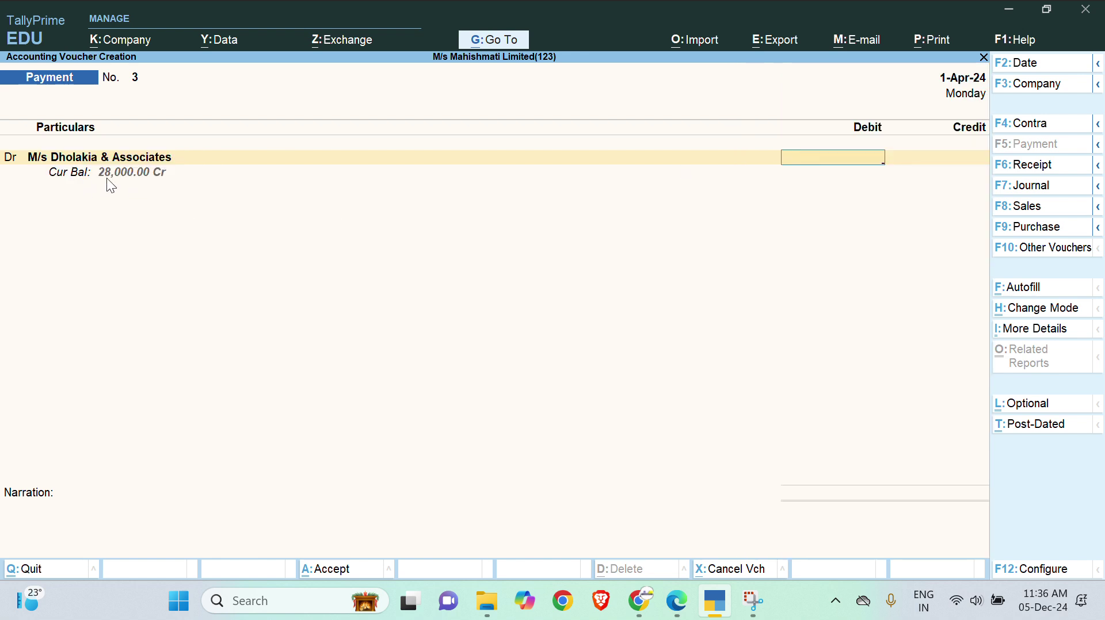
pyautogui.write('28000')
pyautogui.press('Return')
pyautogui.press('Return')
pyautogui.press('Return')
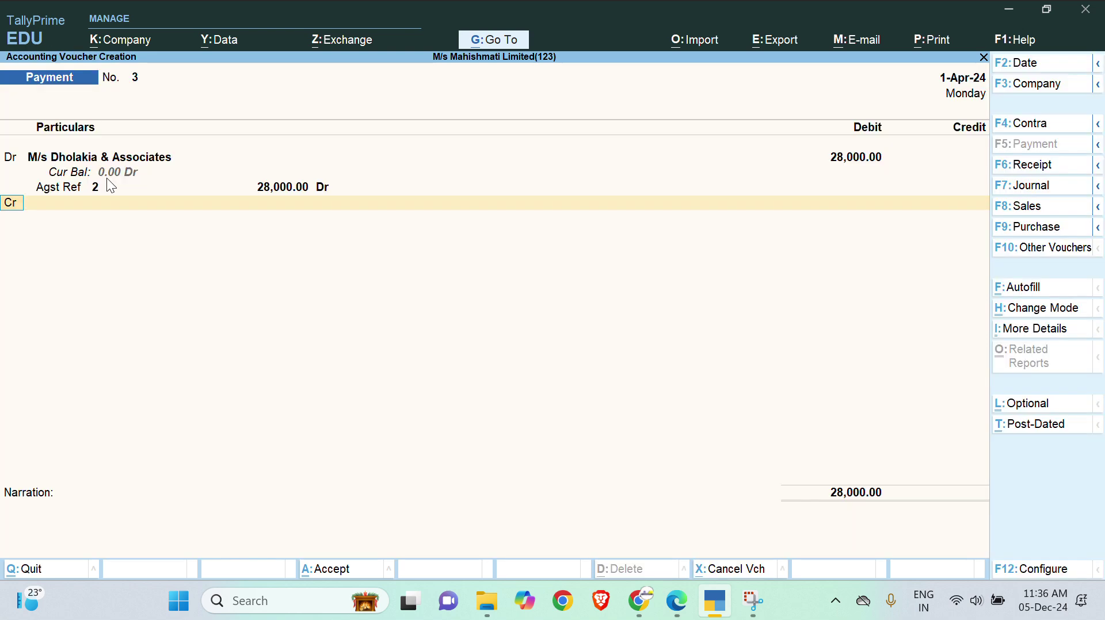
# Credit Bank with 28,000 in the payment voucher and accept the default bank allocation
pyautogui.press('Return')
pyautogui.press('Return')
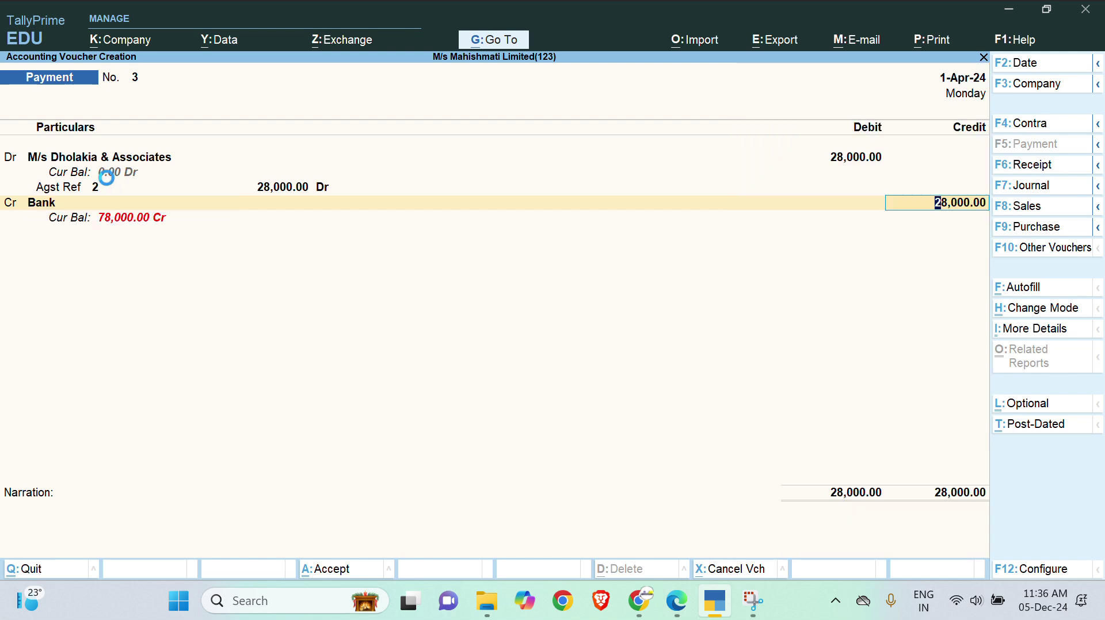
pyautogui.press('Return')
pyautogui.press('Return')
pyautogui.press('Return')
pyautogui.press('Return')
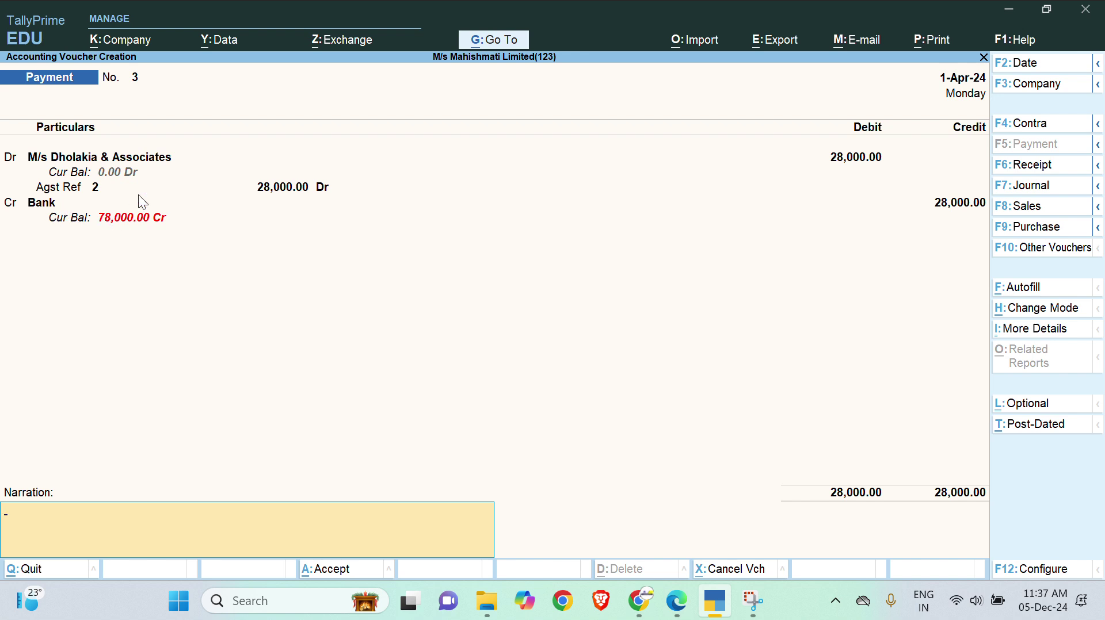
# Add the narration "being payment made to party" and save the payment voucher
pyautogui.write('being payment made to')
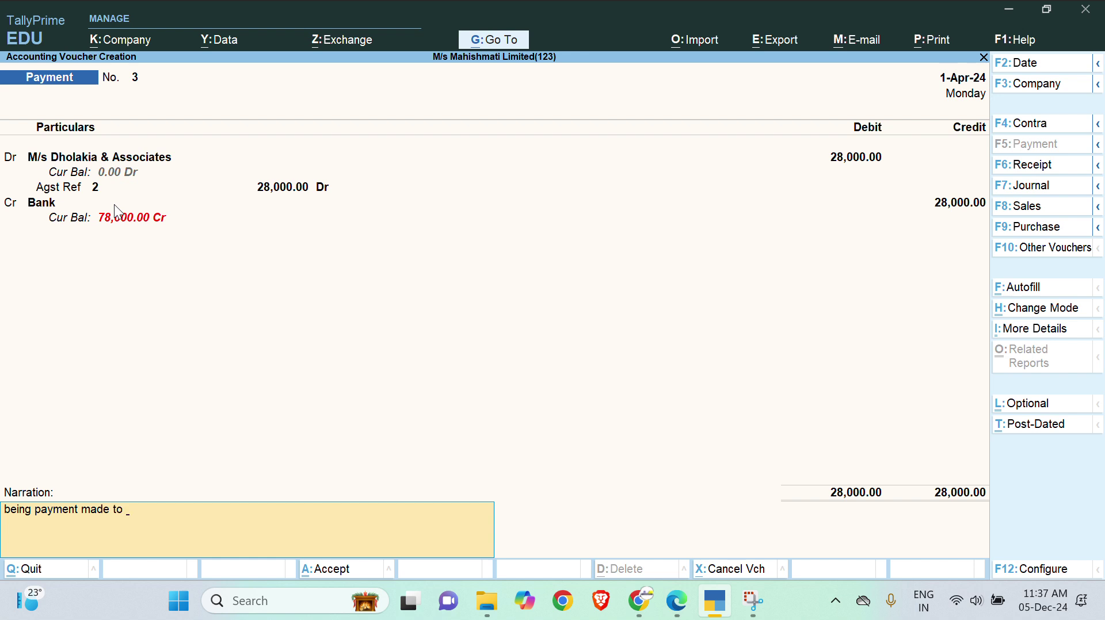
pyautogui.write(' pae')
pyautogui.press('BackSpace')
pyautogui.write('rty')
pyautogui.press('Return')
pyautogui.press('Return')
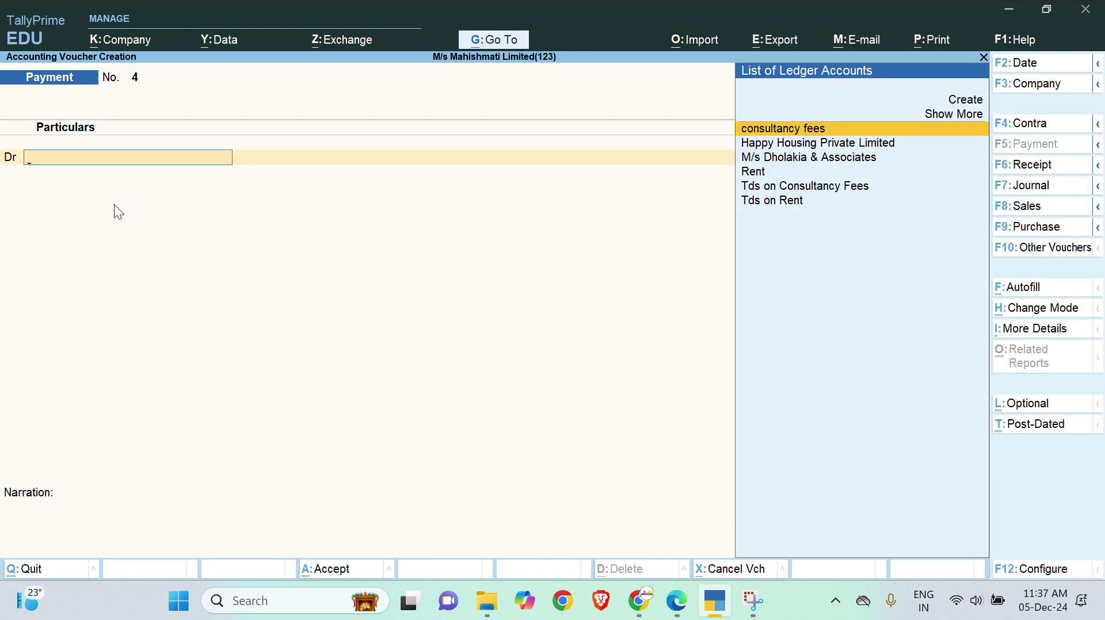
# Debit Tds on Consultancy Fees in the new payment voucher, settling the 7,000 against tax reference Jrnl / 2 / 4
pyautogui.press('Down')
pyautogui.press('Down')
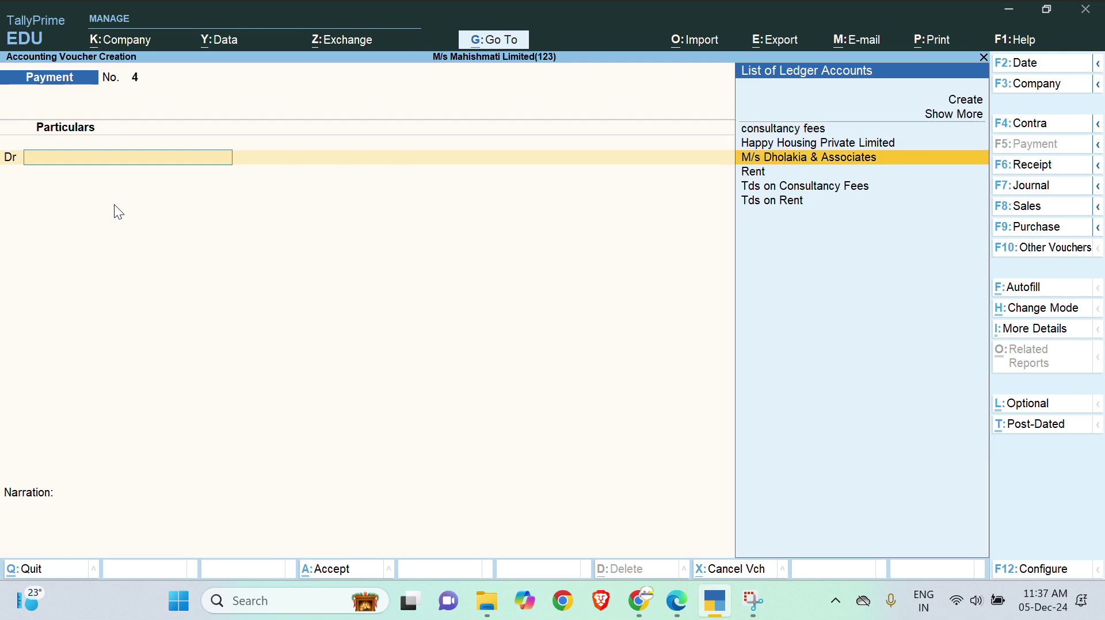
pyautogui.press('Down')
pyautogui.press('Down')
pyautogui.press('Return')
pyautogui.press('Return')
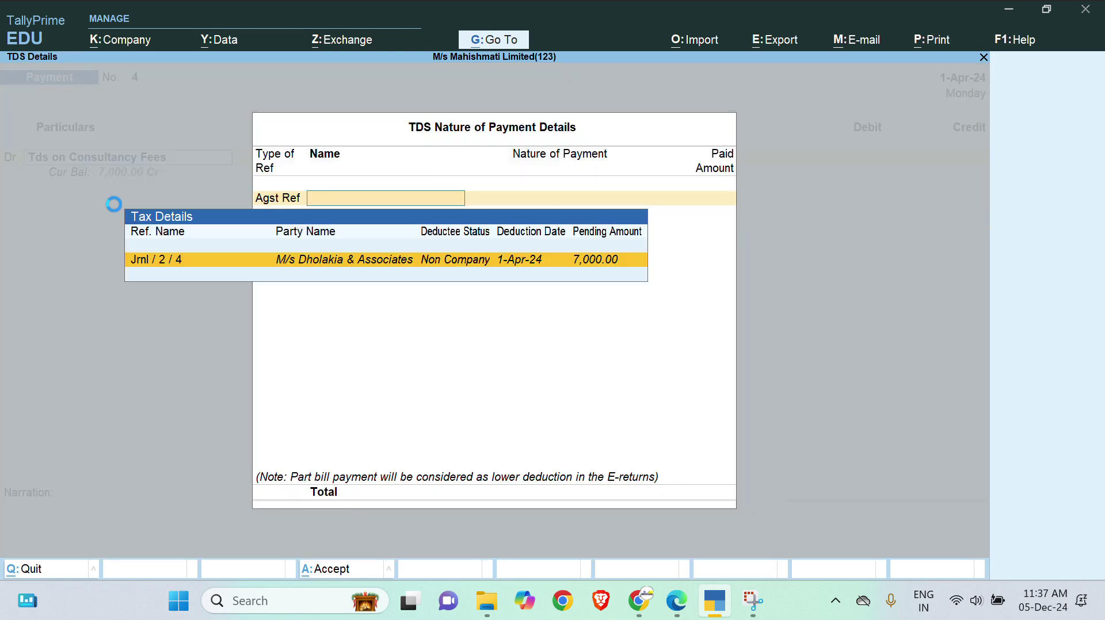
pyautogui.press('Return')
pyautogui.press('Return')
pyautogui.press('Return')
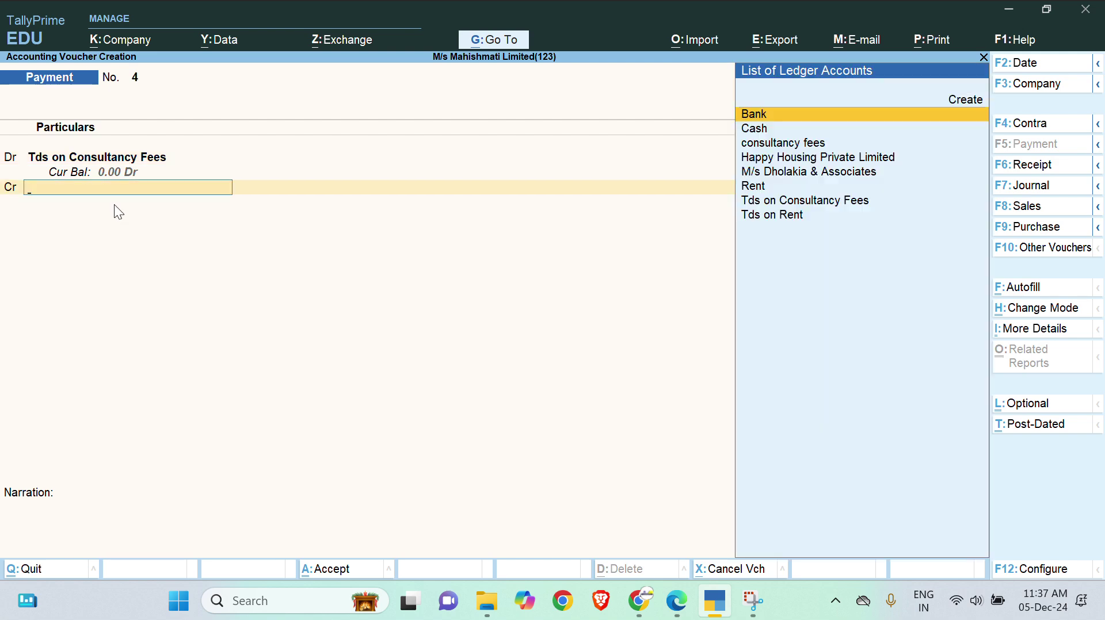
# Credit Bank with 7,000 and accept the cheque allocation with instrument date 1-Apr-24 and no instrument number
pyautogui.press('Return')
pyautogui.press('Return')
pyautogui.press('Return')
pyautogui.press('Return')
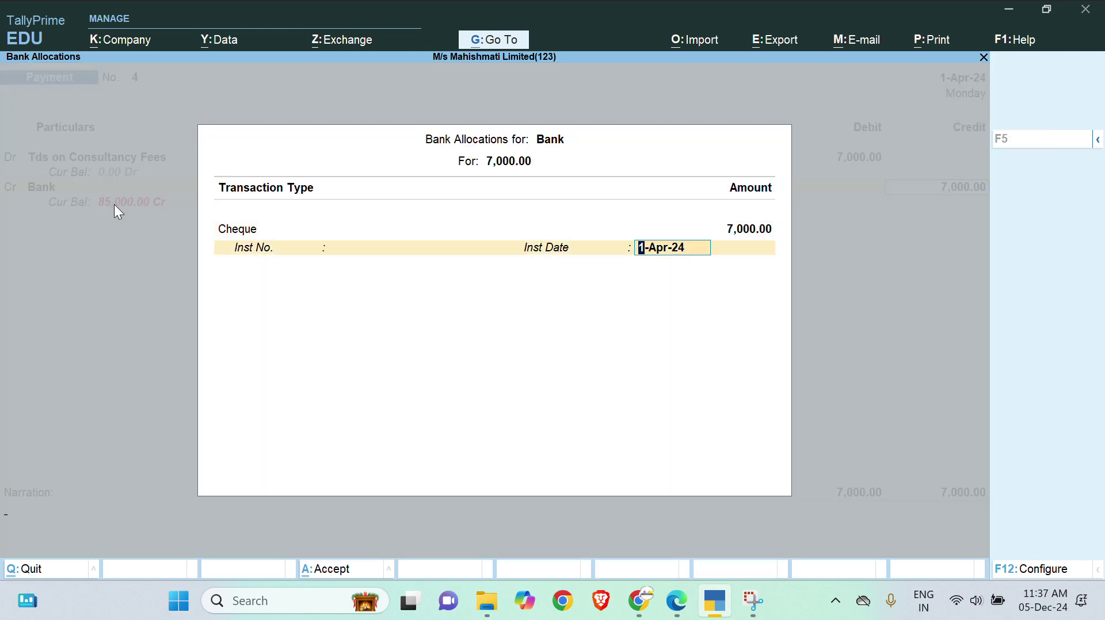
pyautogui.press('Return')
# Add the narration "being tds paid to govt" and save the TDS payment voucher
pyautogui.write('bein')
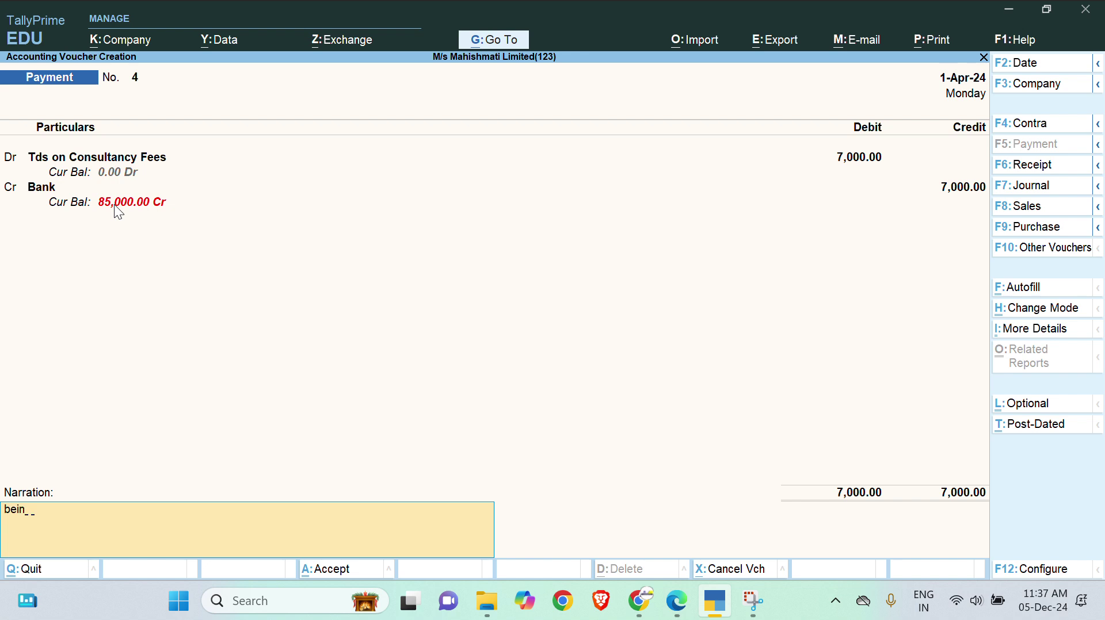
pyautogui.write('g tds paid to govt')
pyautogui.press('Return')
pyautogui.press('Return')
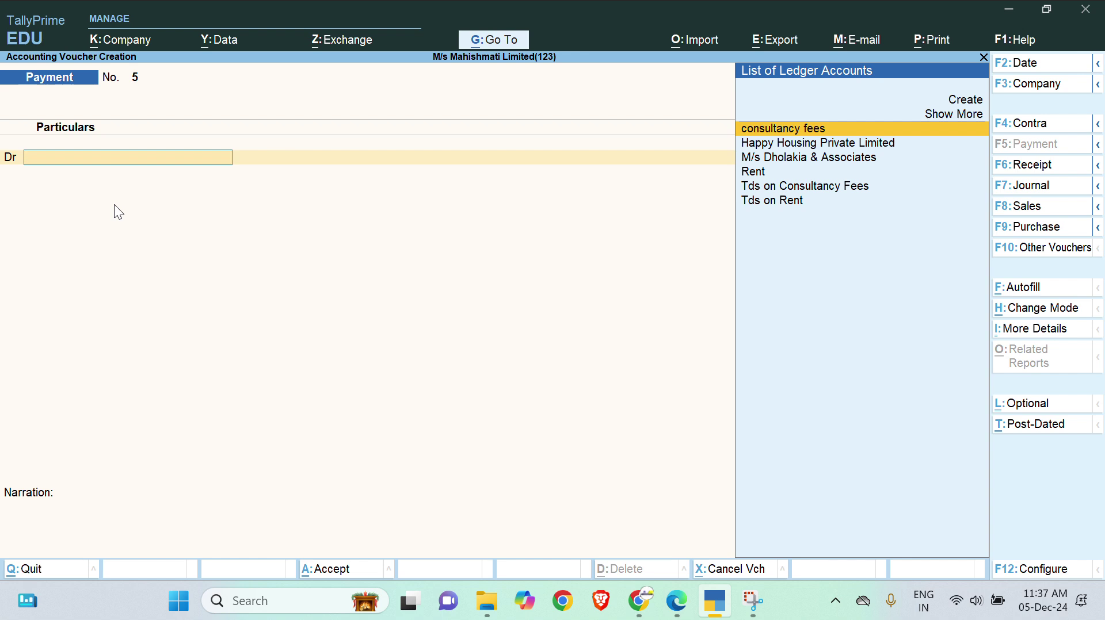
# Leave voucher entry and review the recorded payment and journal vouchers in the Day Book
pyautogui.press('Escape')
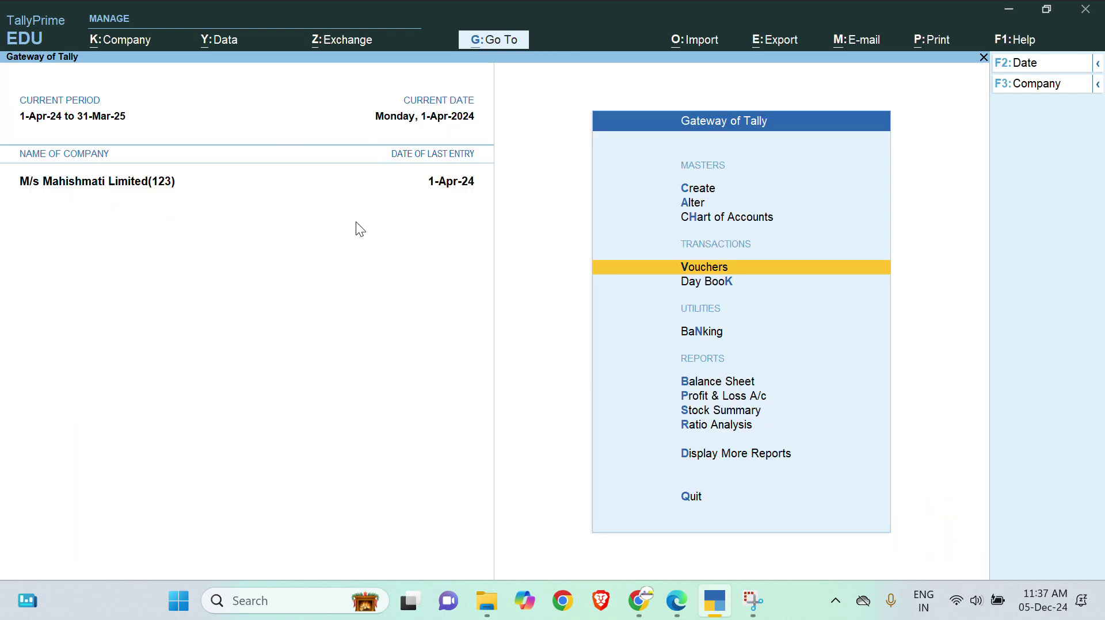
pyautogui.click(668, 278)
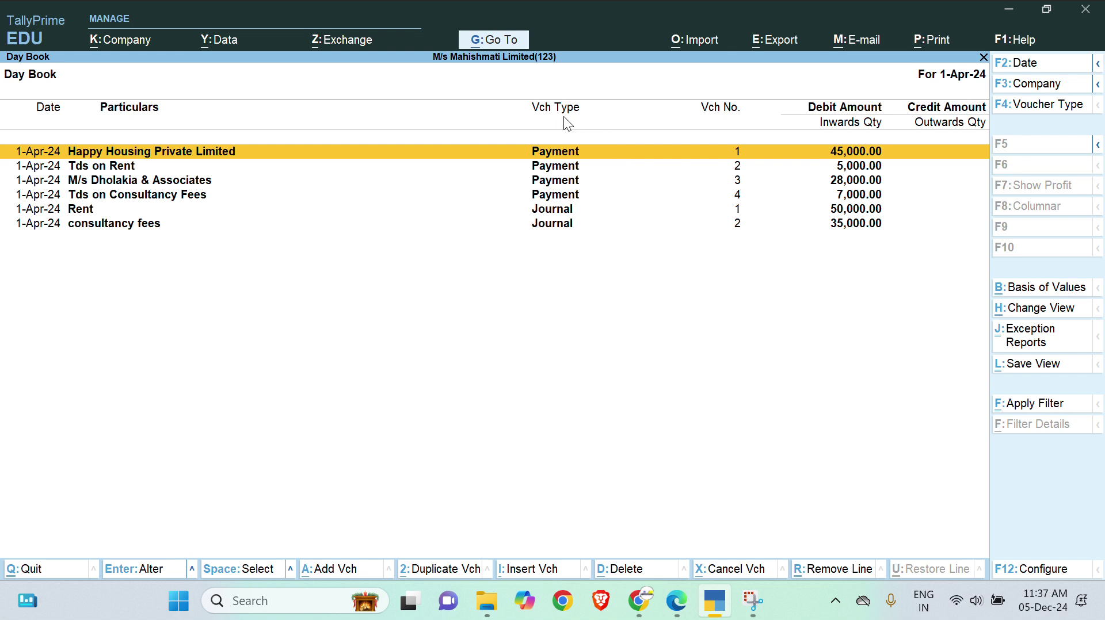
pyautogui.press('Escape')
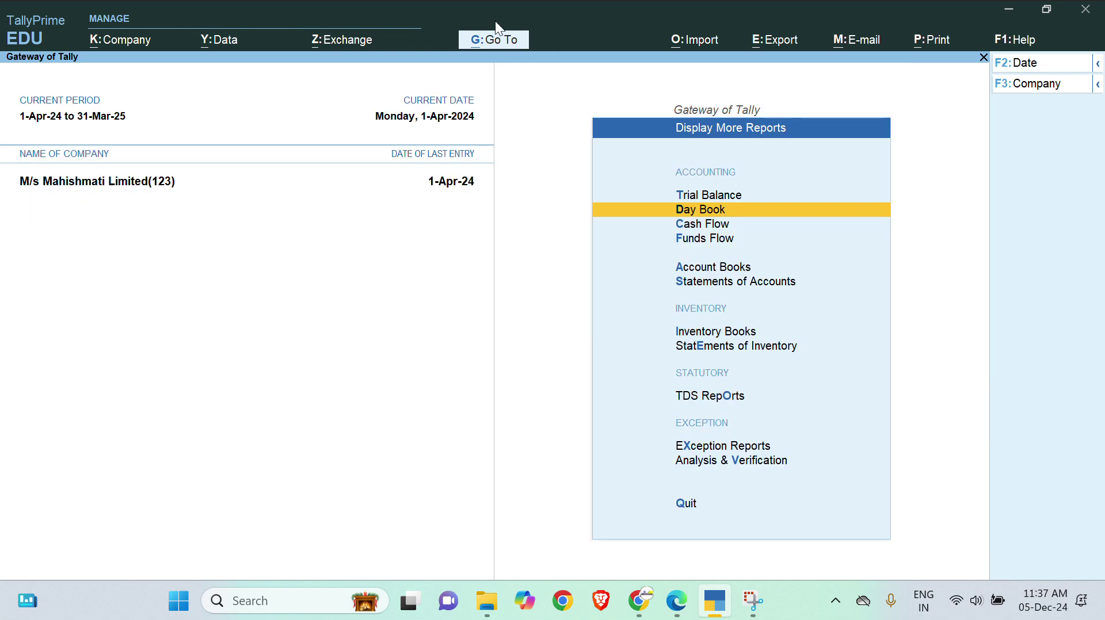